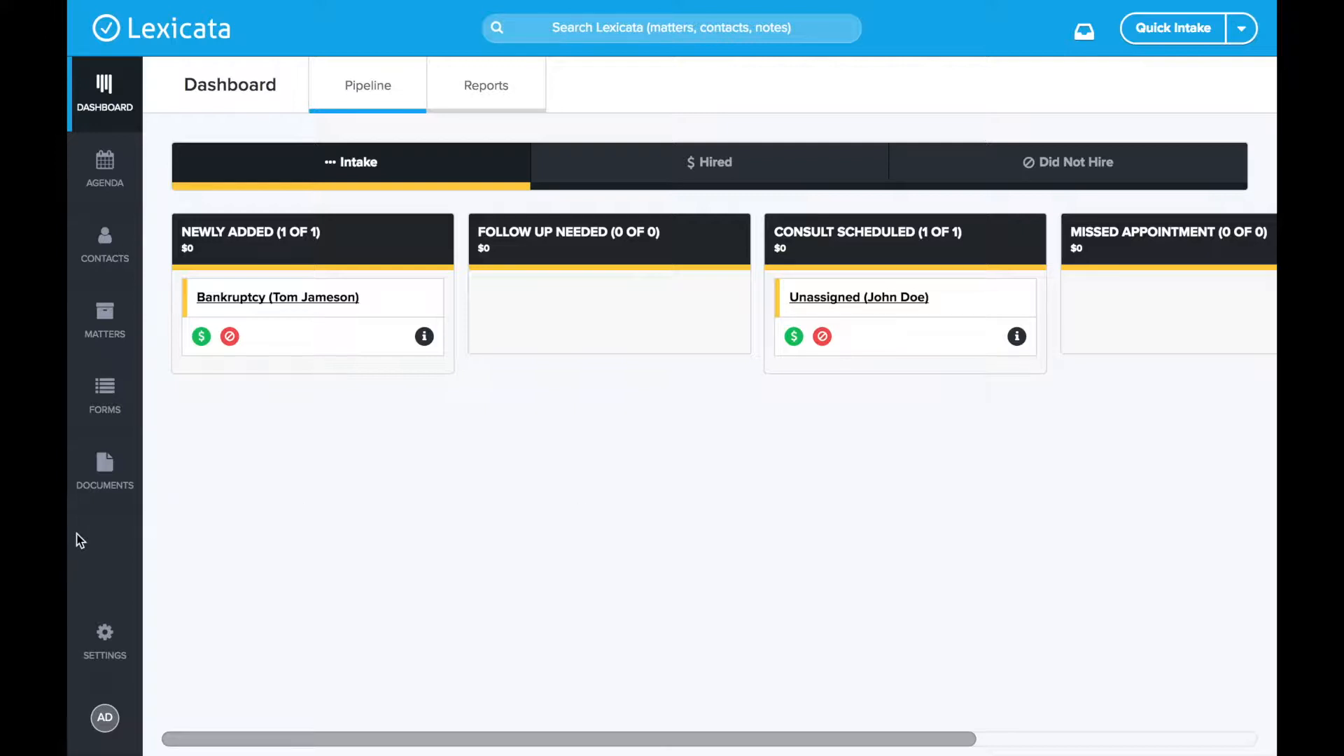
- Go to Settings > Matters and scroll down to the Workflow Templates section
click(107, 639)
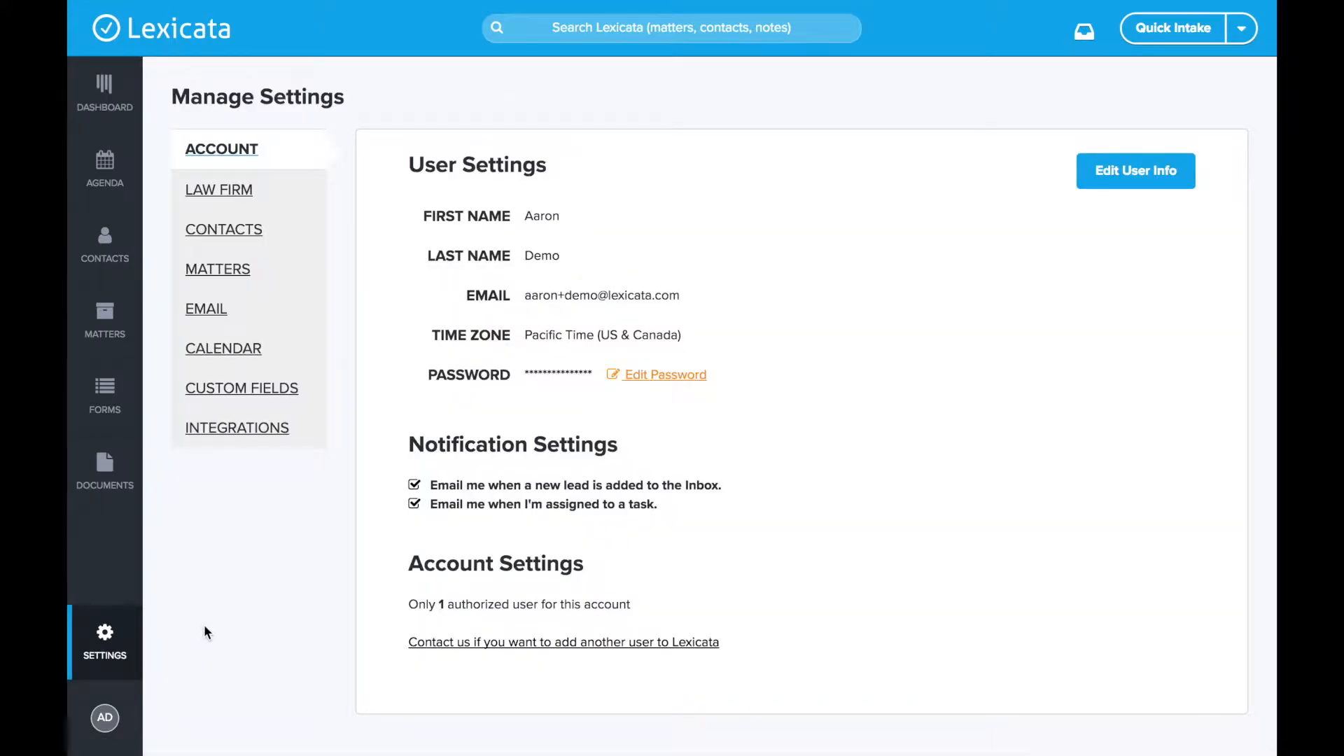
click(242, 280)
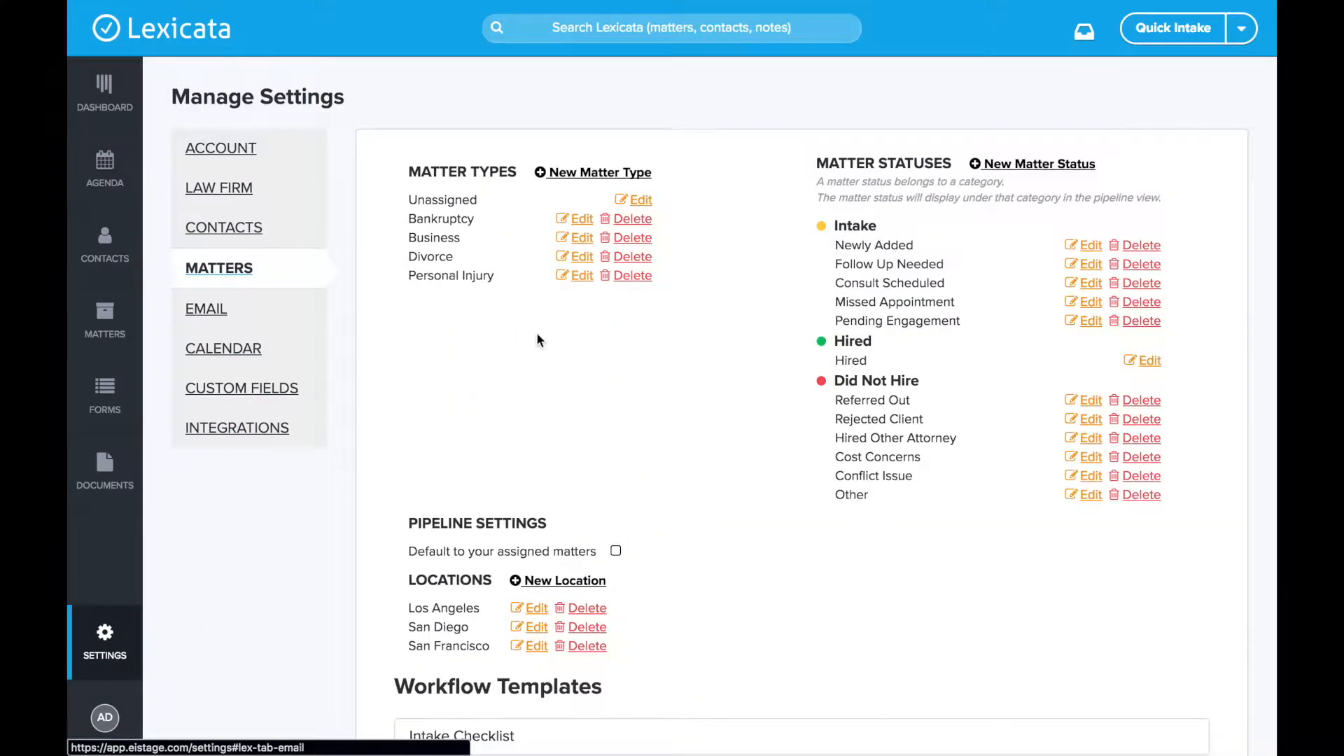
scroll(538, 340, down, 2)
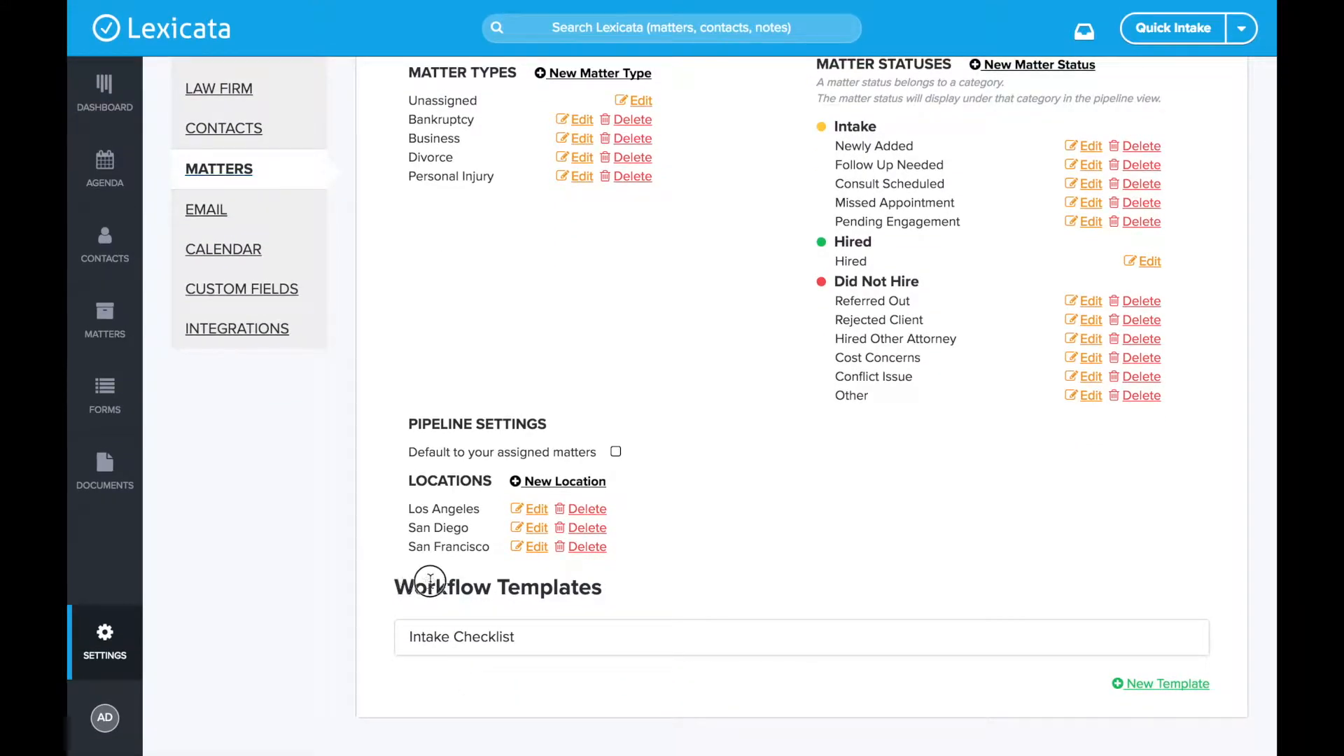
drag(389, 585, 628, 586)
click(511, 594)
- Expand the Intake Checklist to review its items, collapse it, and start a new template
click(465, 639)
scroll(463, 633, down, 2)
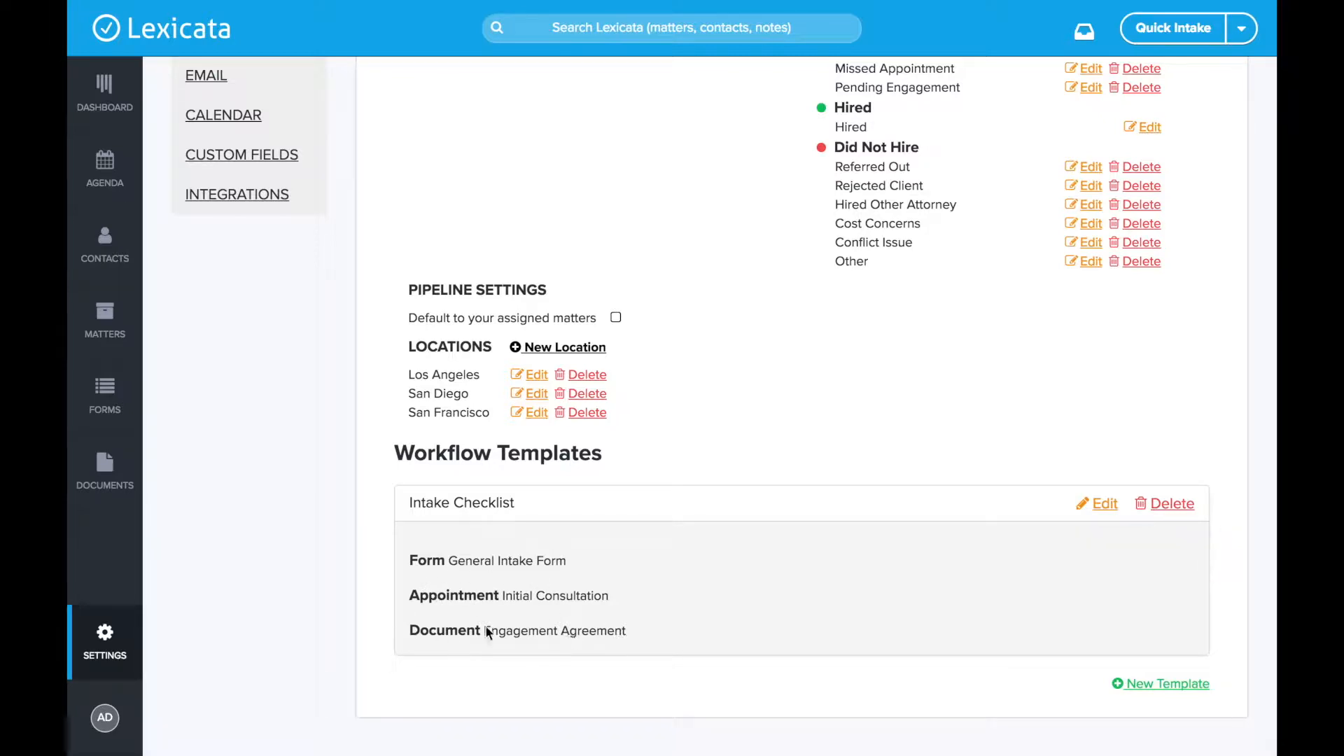
click(621, 515)
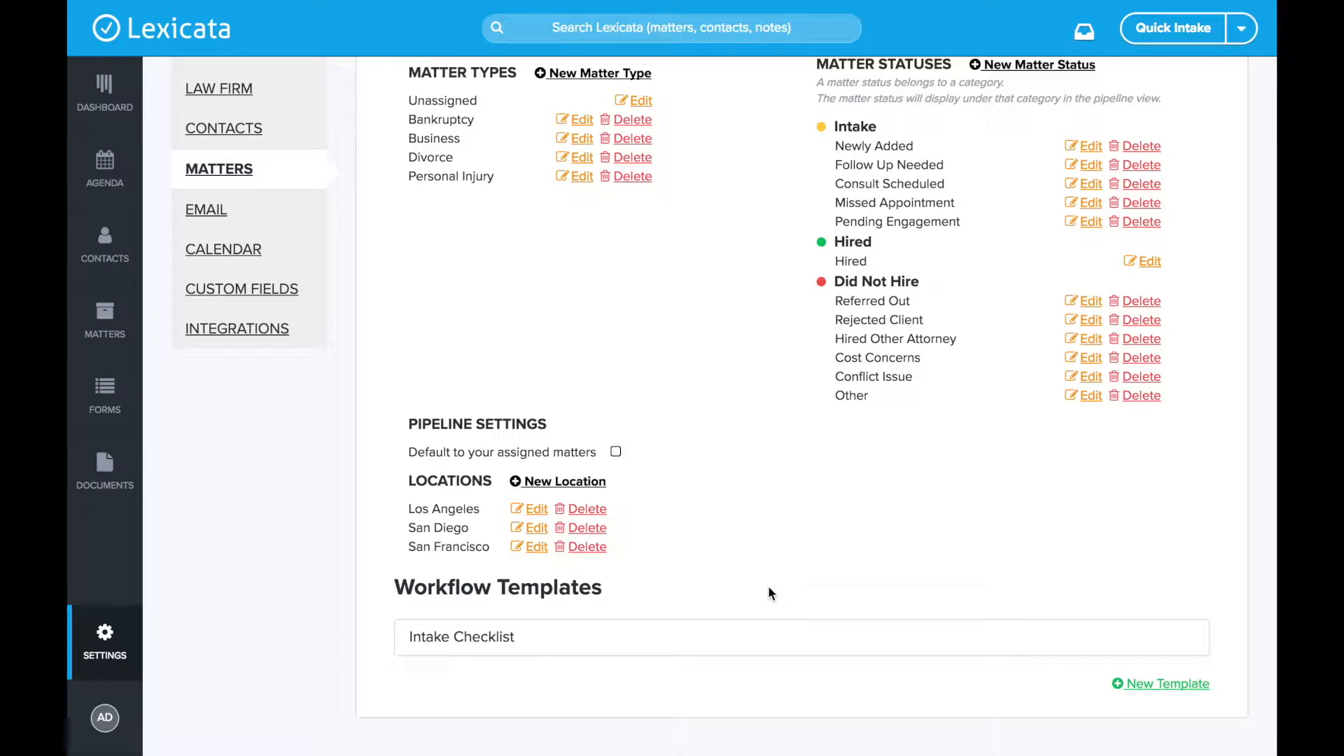
click(1153, 685)
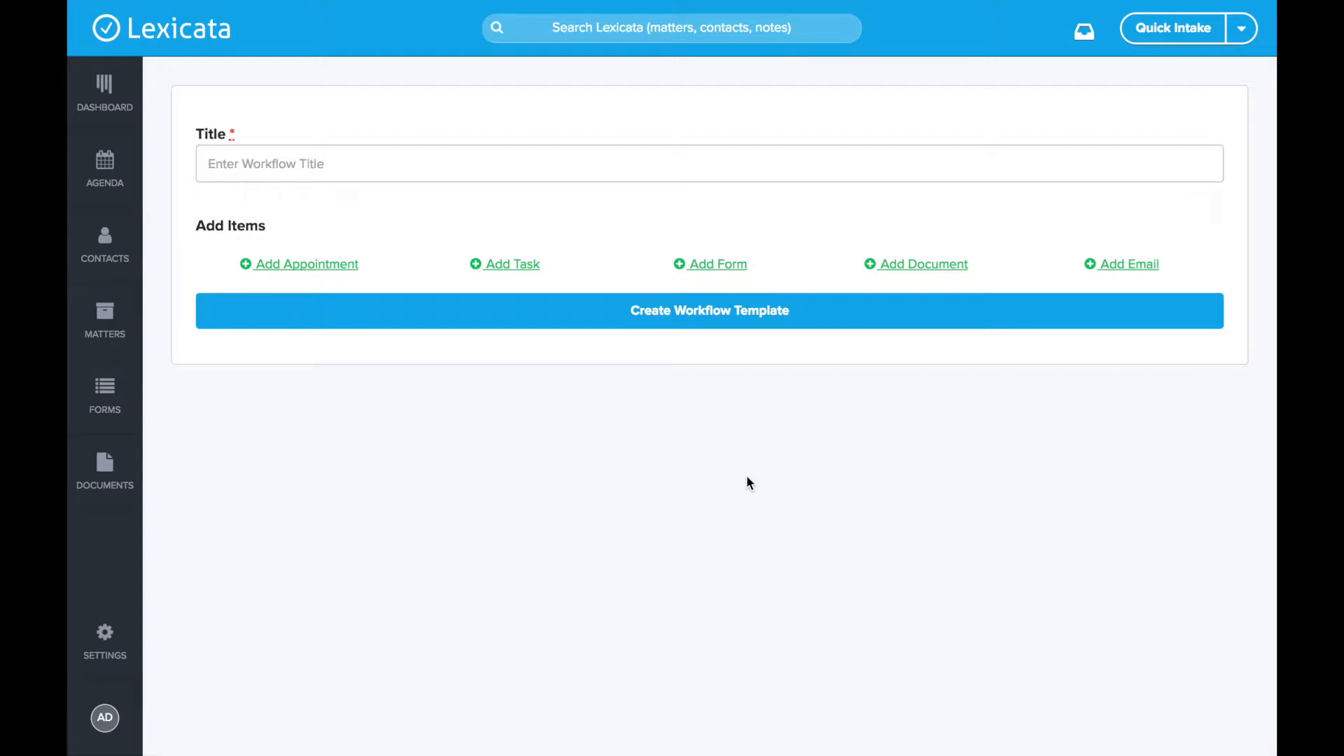
- Enter 'Sample Workflow Template' as the new template's title
click(340, 159)
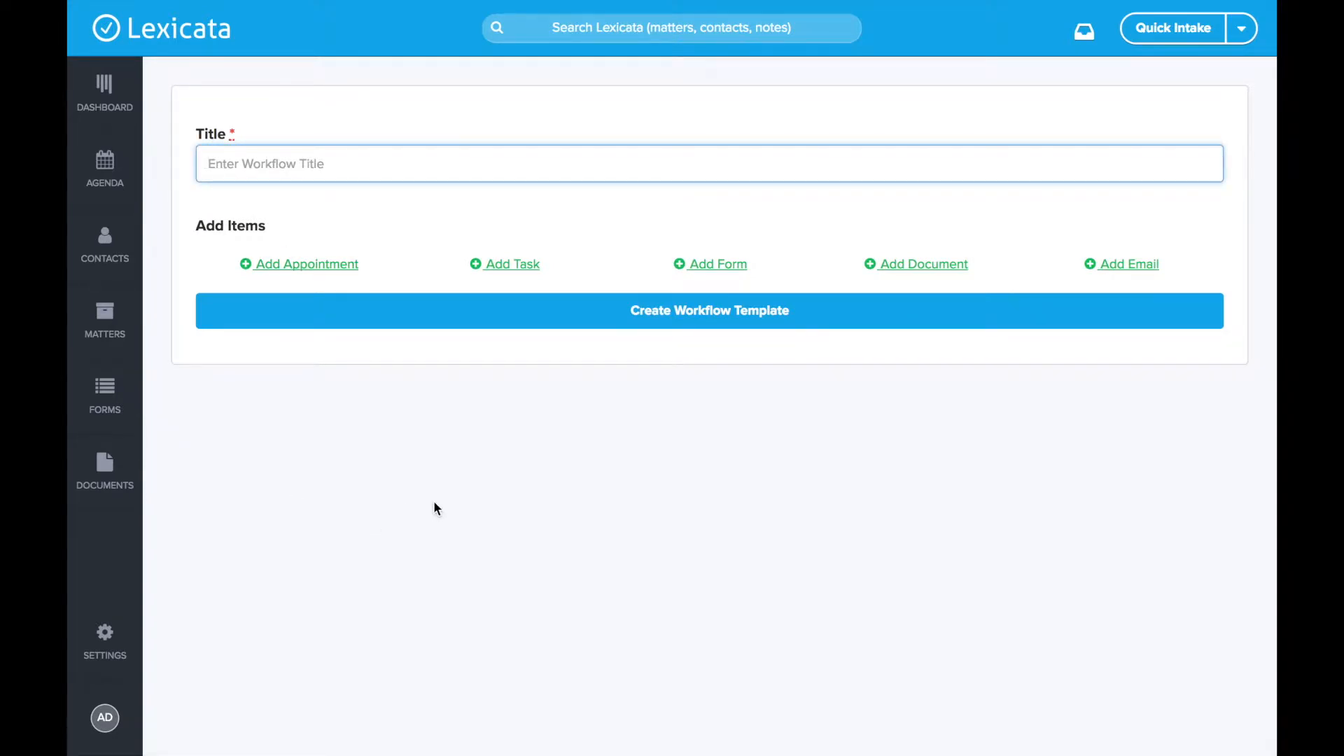
text(Sample Workflow Templat)
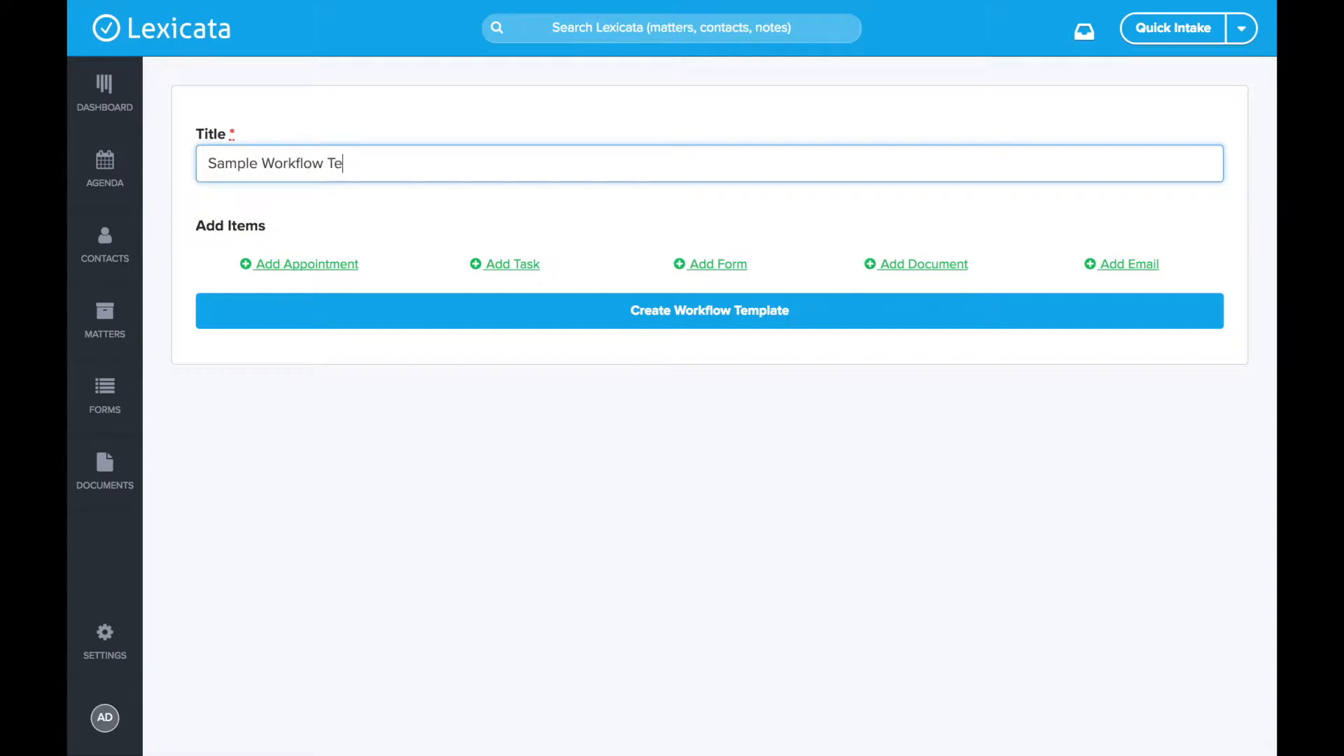
key(BackSpace)
key(BackSpace)
text(ate)
click(430, 484)
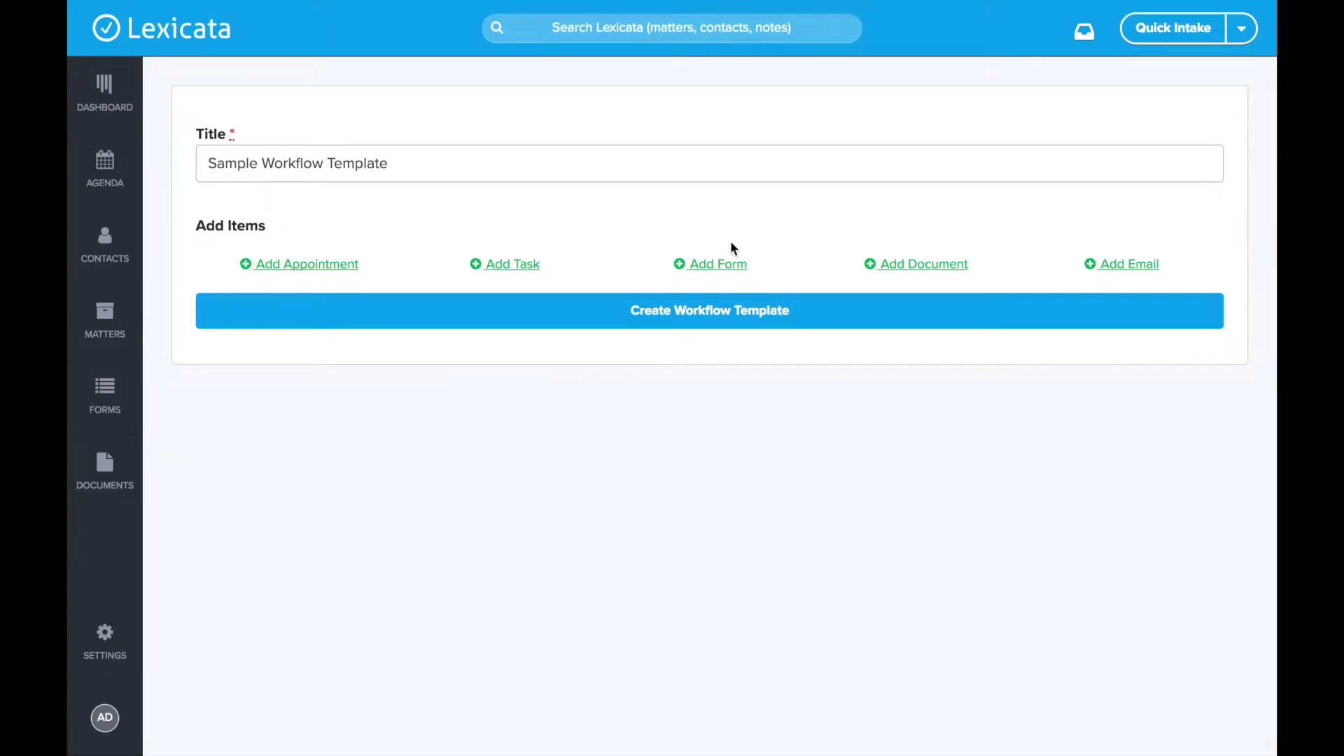
- Add an Appointment item described as '30 Minute Initial Consultation (In Office)'
click(301, 271)
click(378, 271)
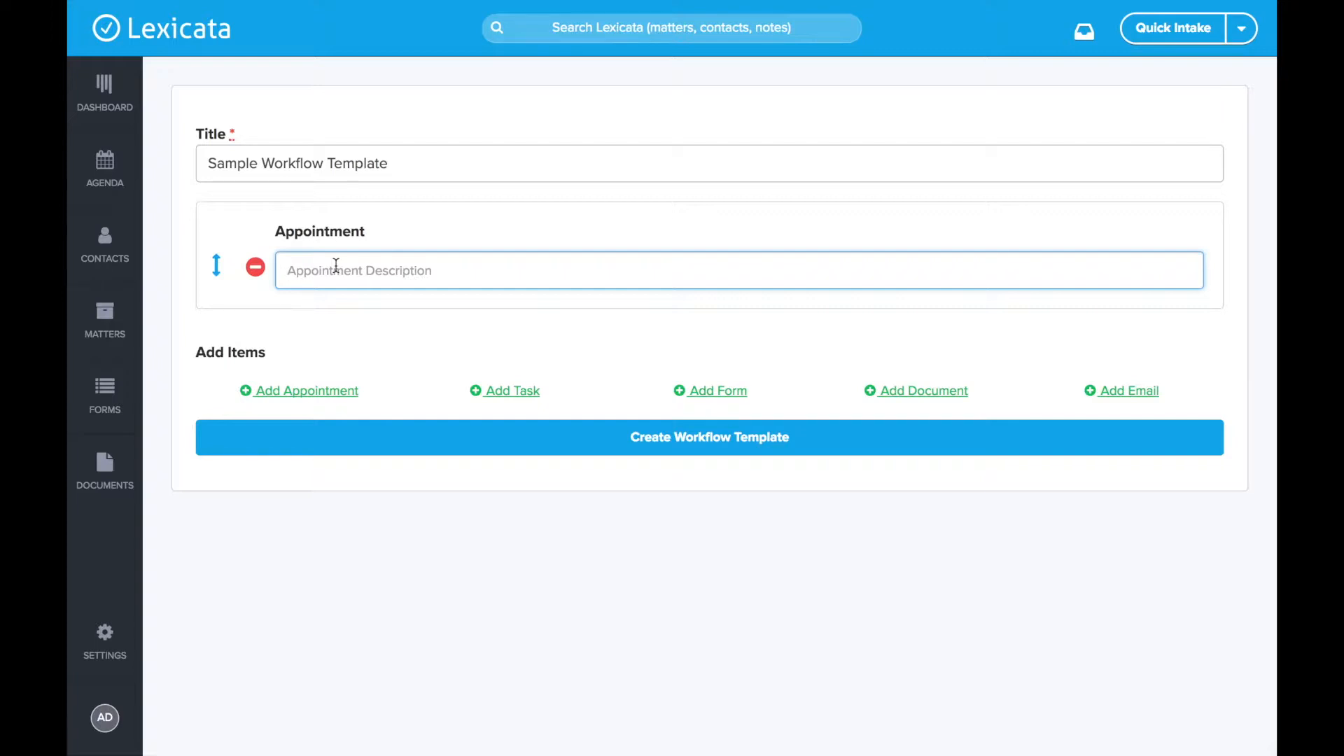
text(30 Minute Initial Consultation (In Office))
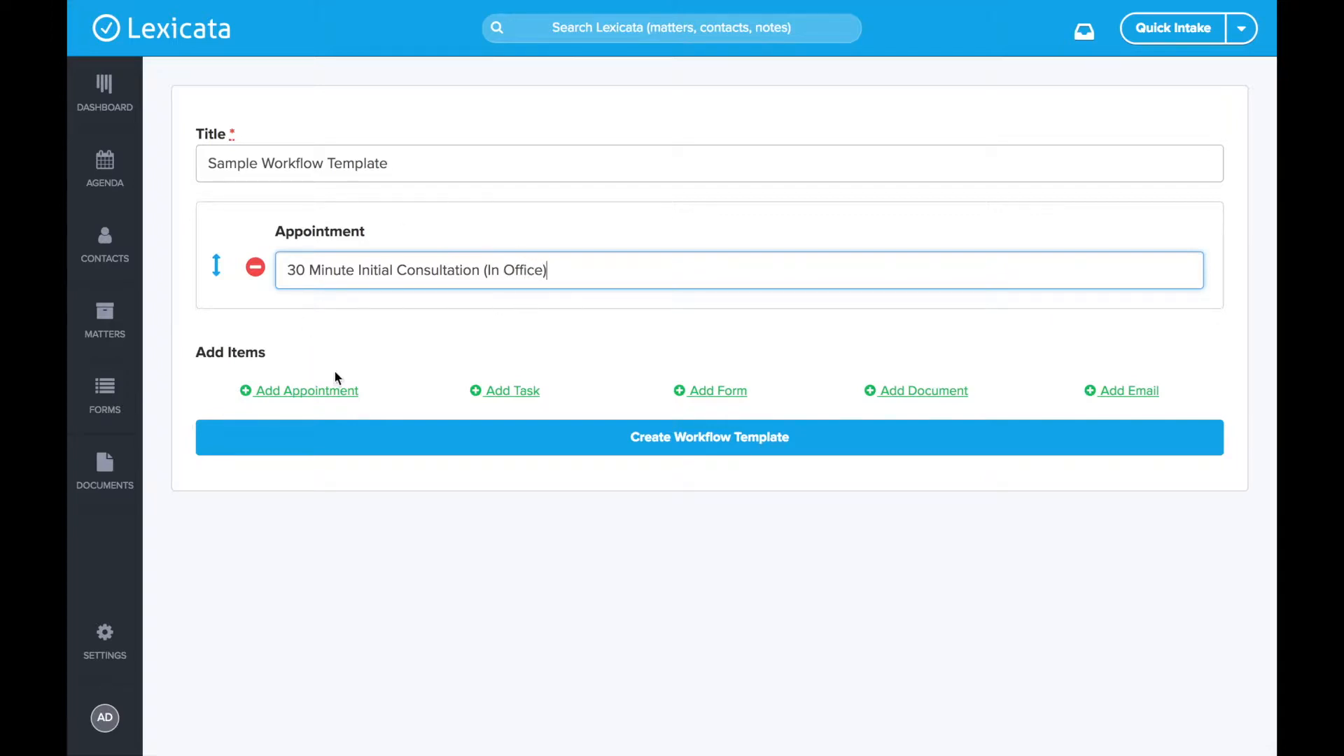
click(554, 325)
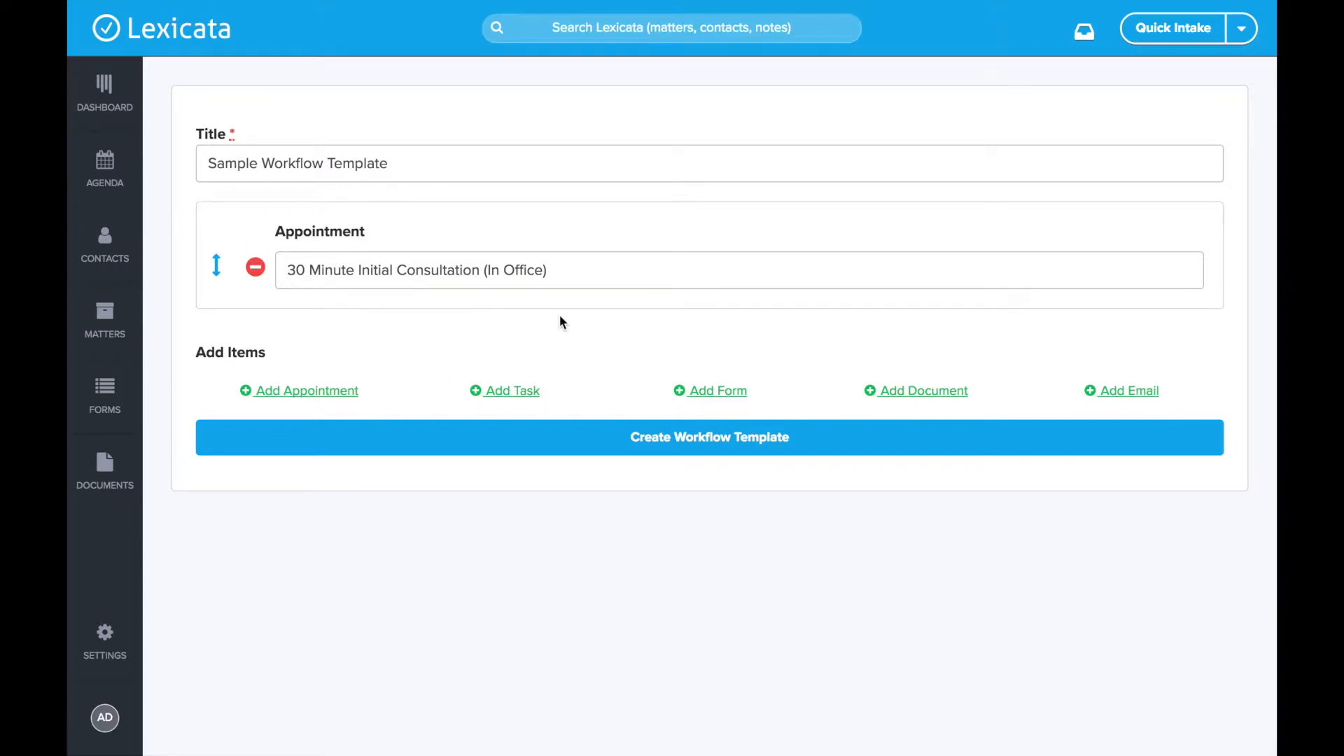
- Add a Task item described as 'Send post consultation follow up materials'
click(513, 395)
click(318, 385)
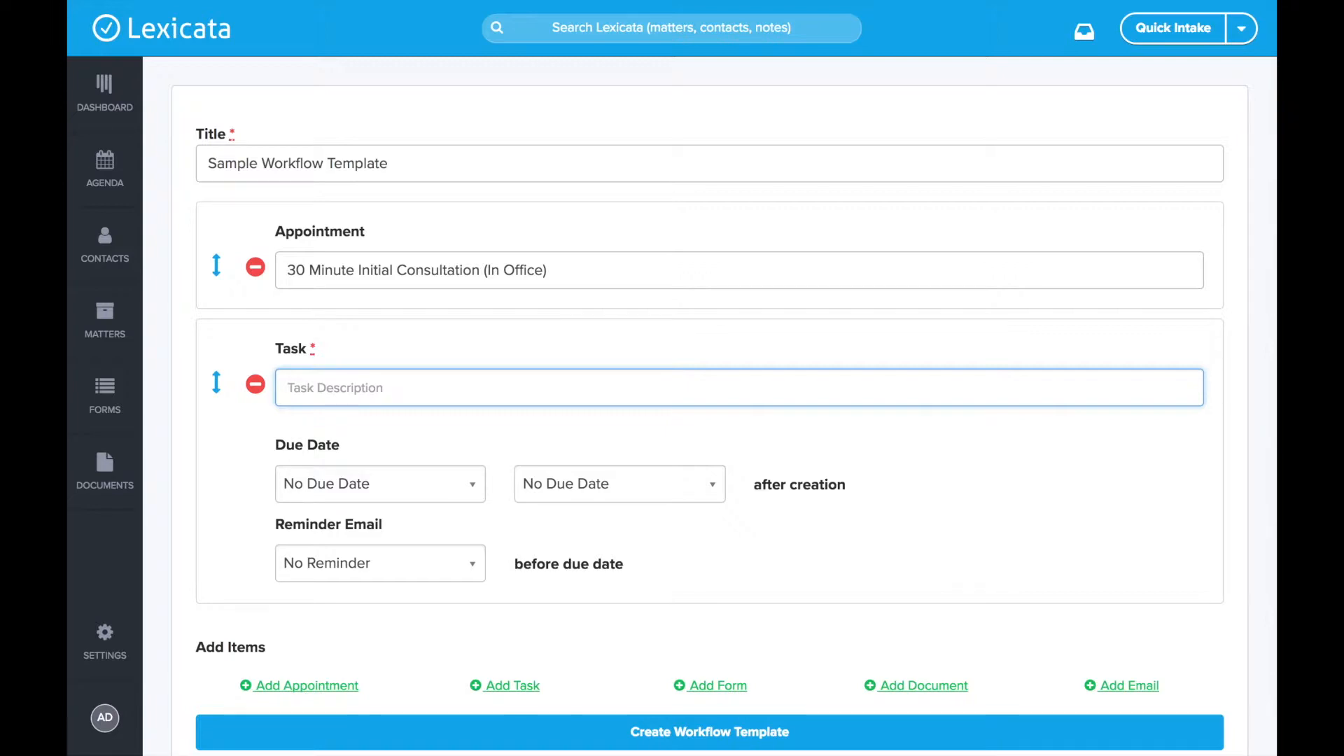
text(Send post consult)
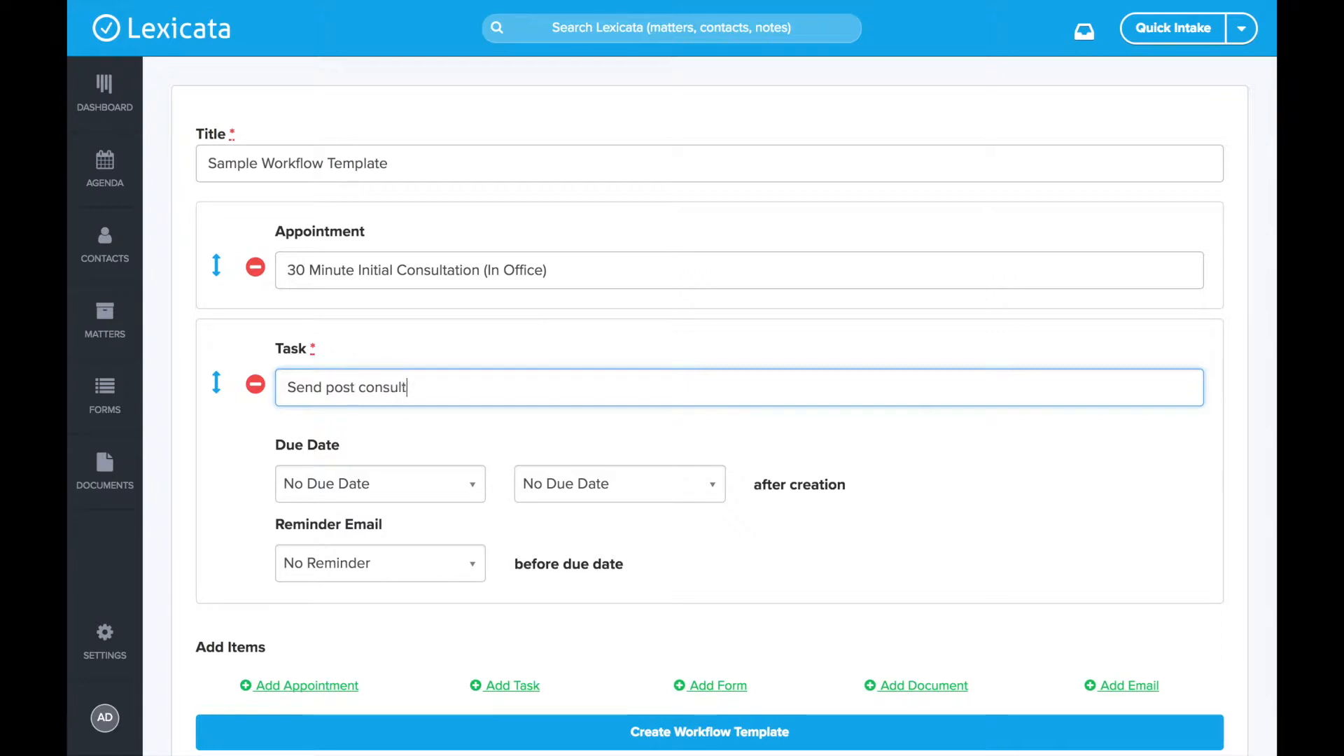
text(ation follow up materials)
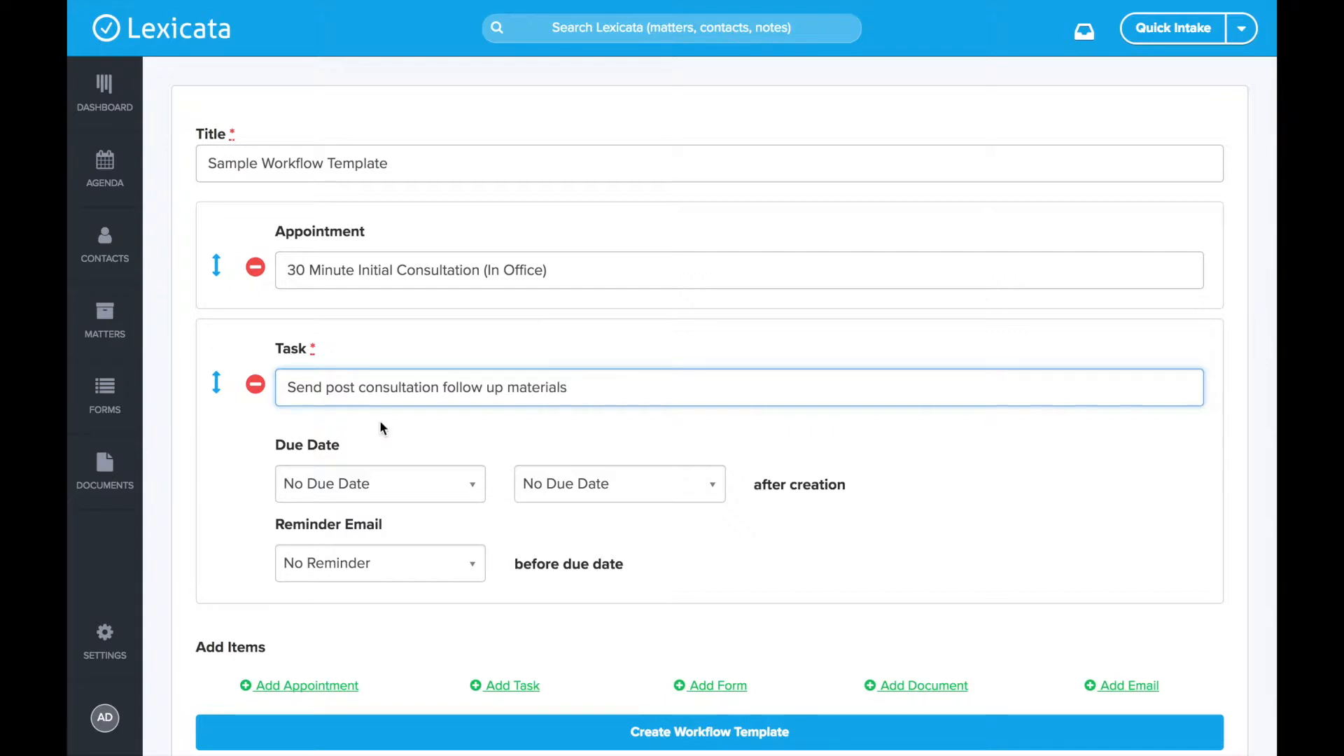
click(435, 338)
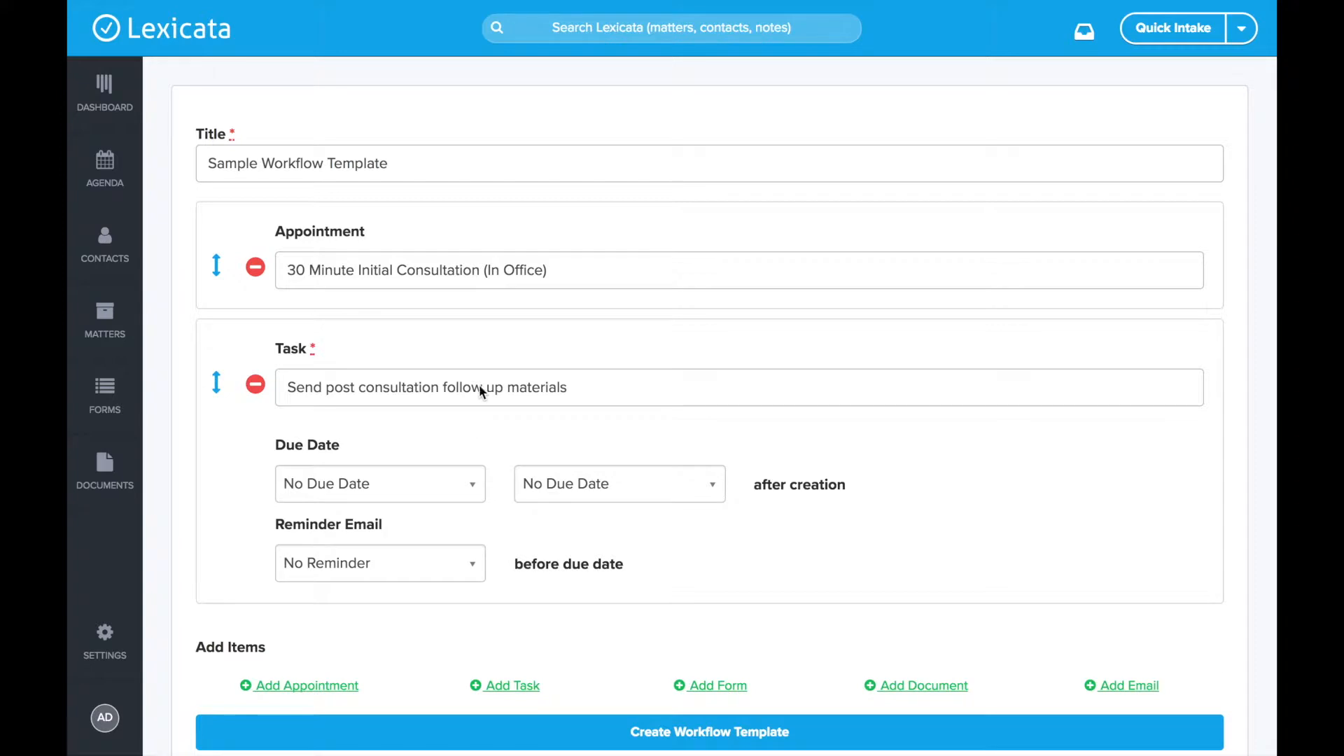
- Check the task's Due Date and Reminder Email options, leaving No Due Date and No Reminder
scroll(459, 385, down, 1)
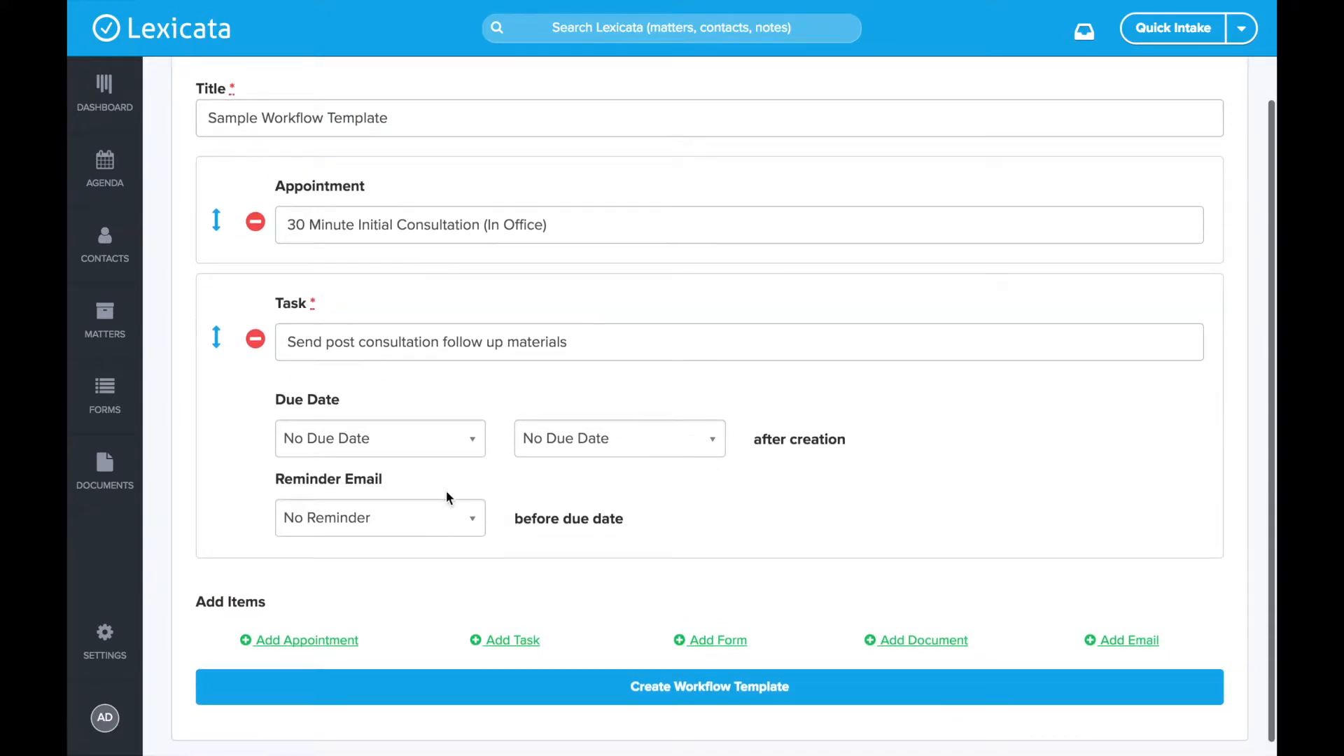
click(407, 437)
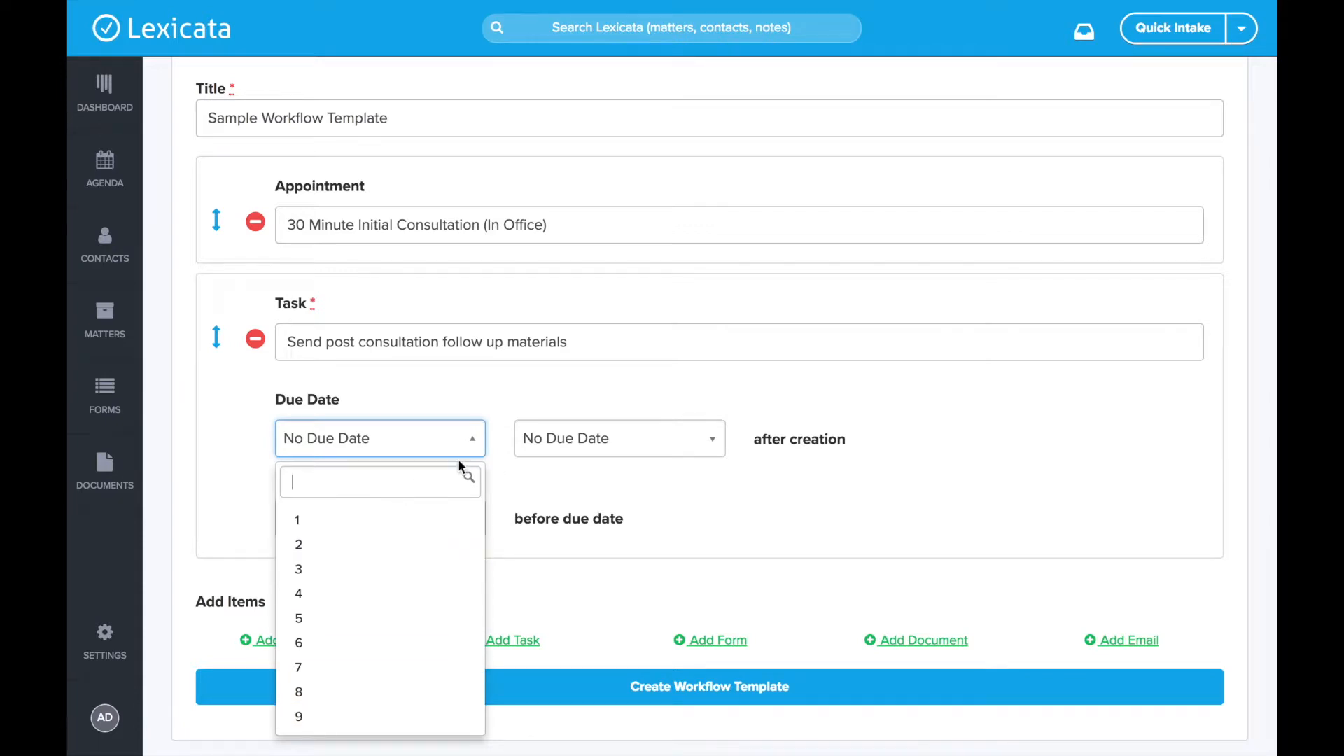
click(639, 457)
click(640, 452)
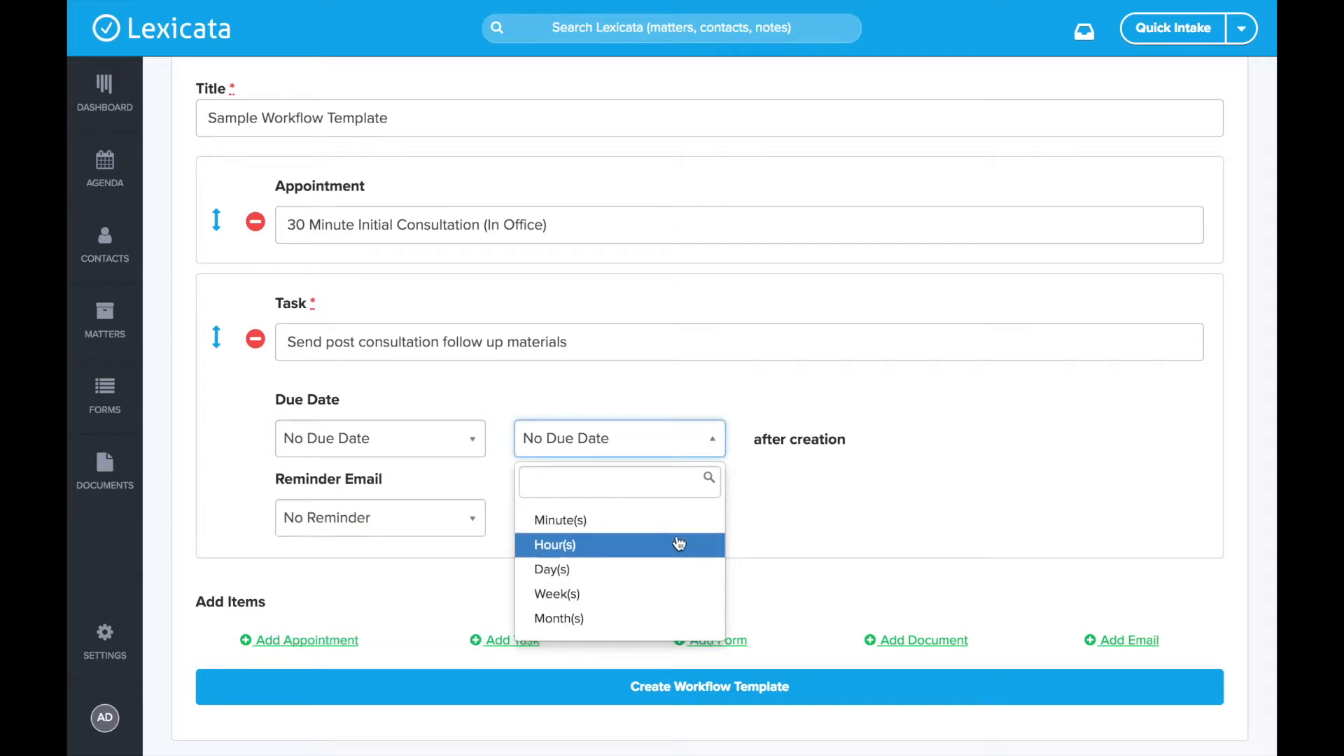
click(849, 494)
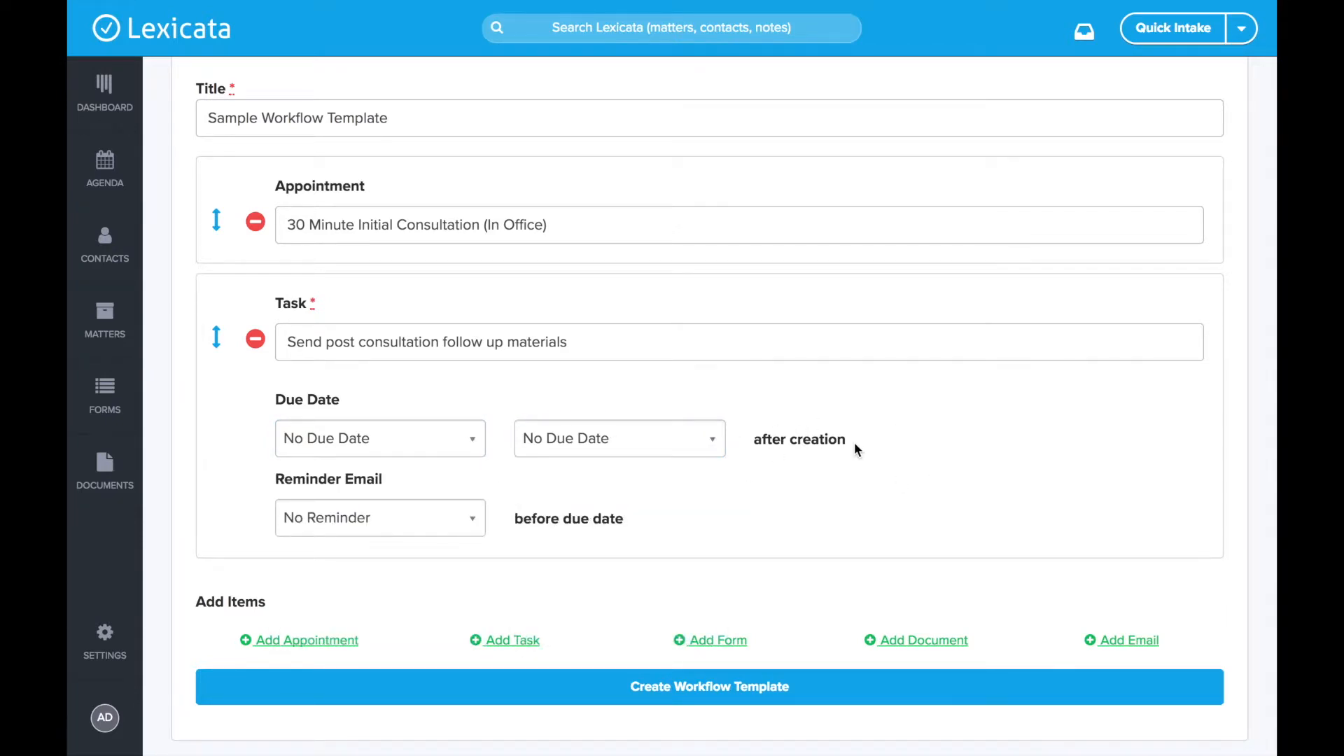
scroll(840, 439, up, 1)
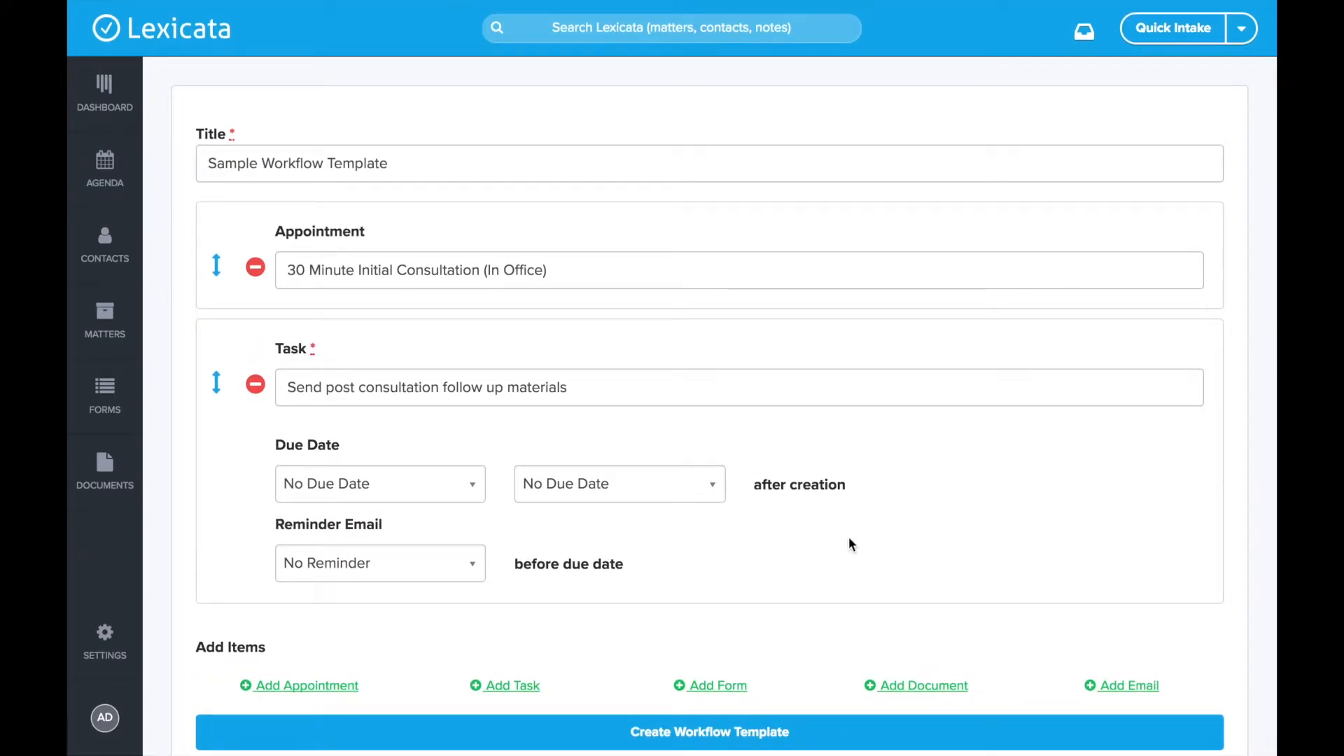
click(354, 484)
click(588, 477)
click(821, 548)
click(370, 563)
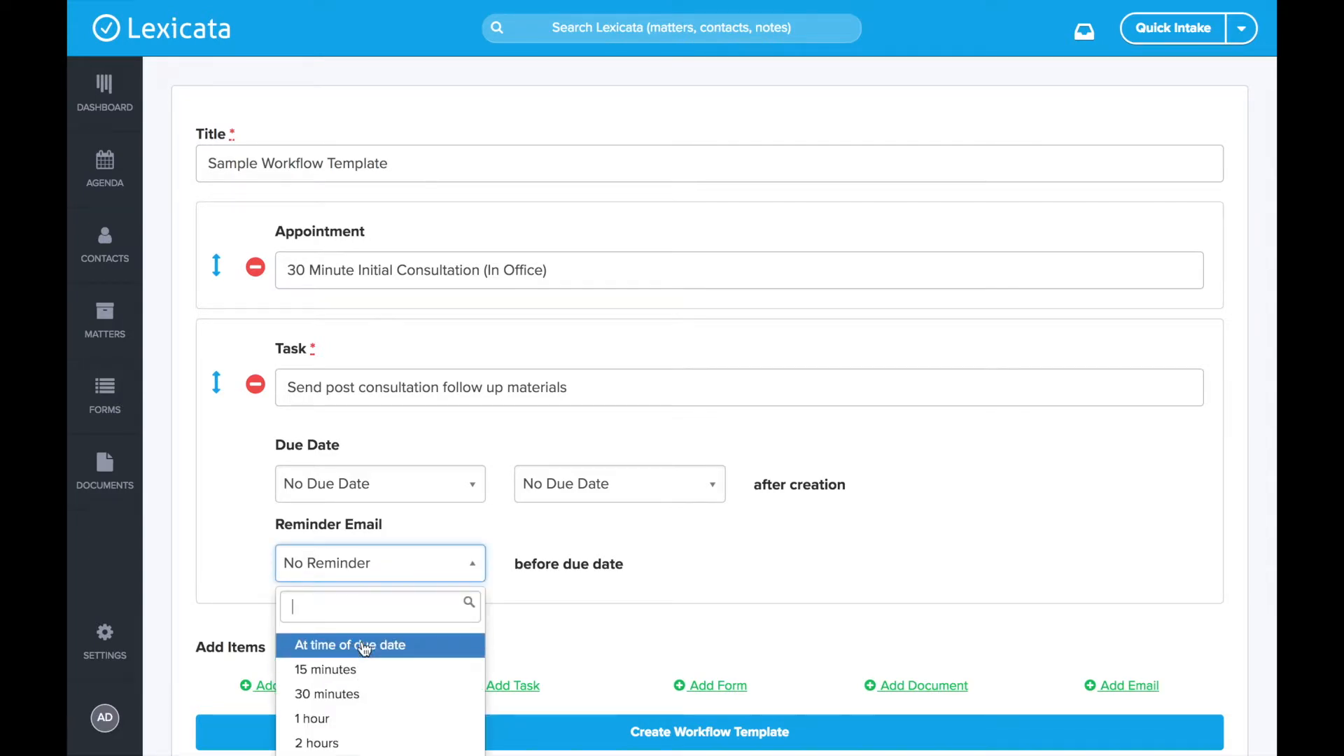
scroll(362, 708, down, 5)
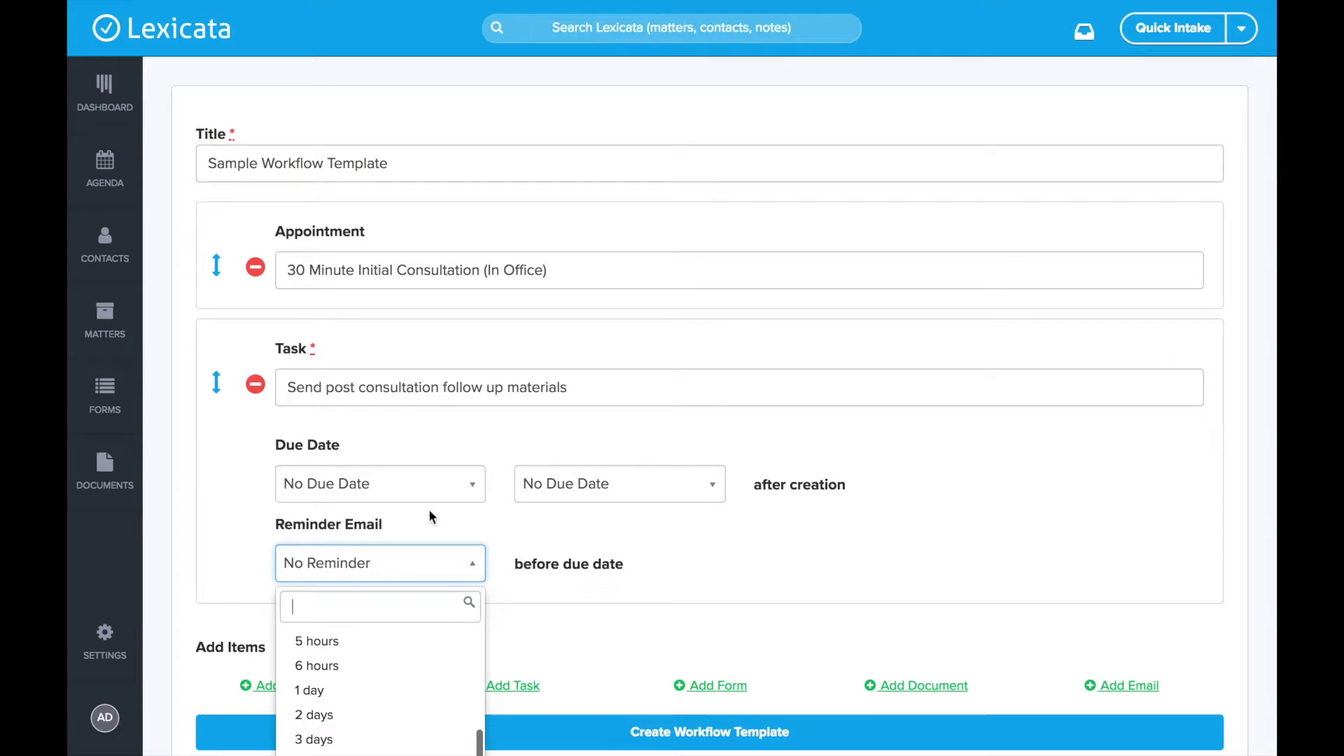
click(640, 582)
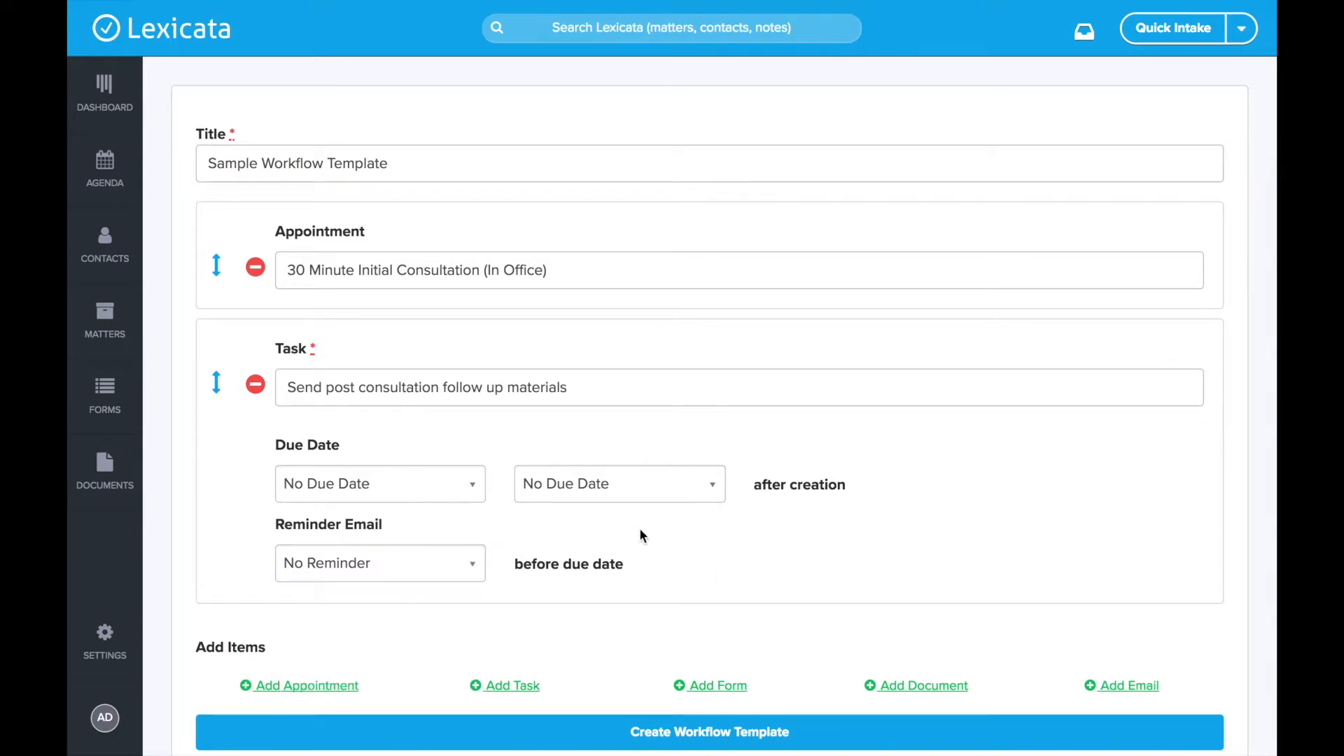
scroll(640, 531, down, 2)
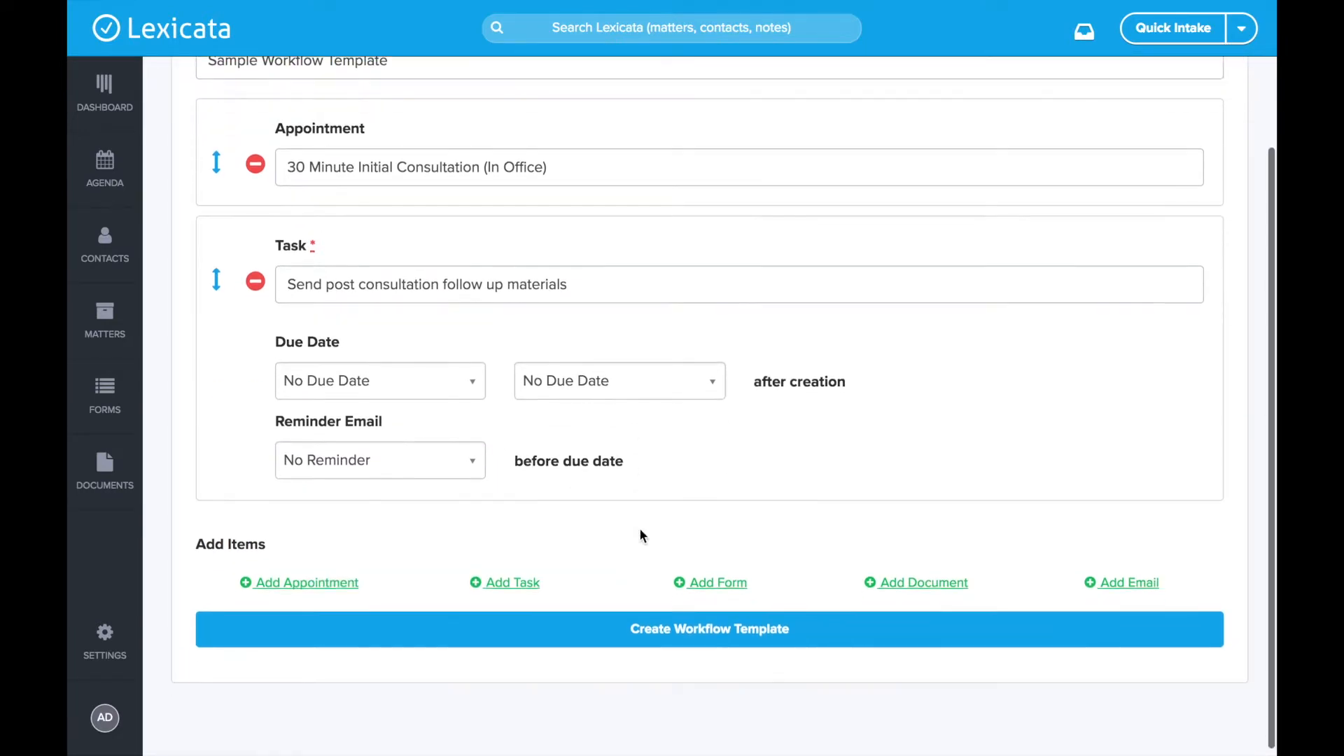
- Add a Form item and attach the Bankruptcy Intake Form to it
click(714, 584)
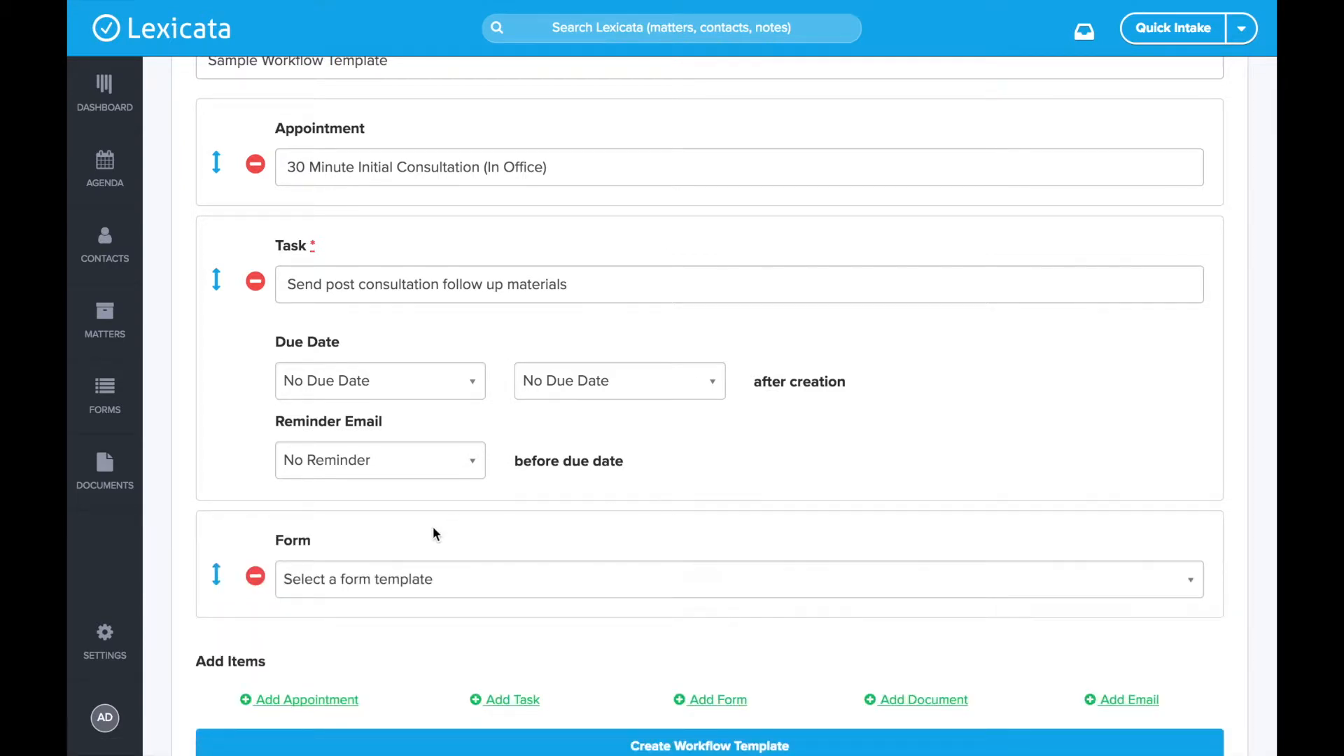
scroll(433, 534, down, 1)
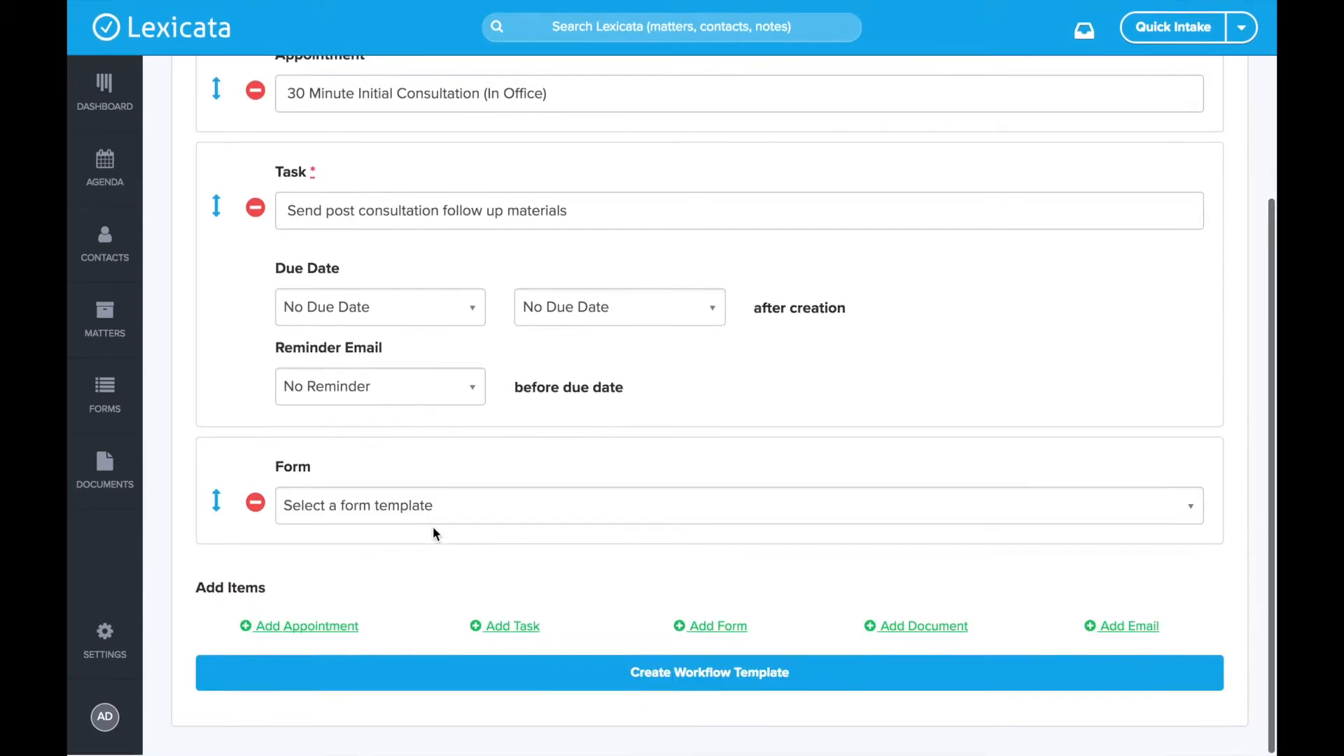
click(369, 516)
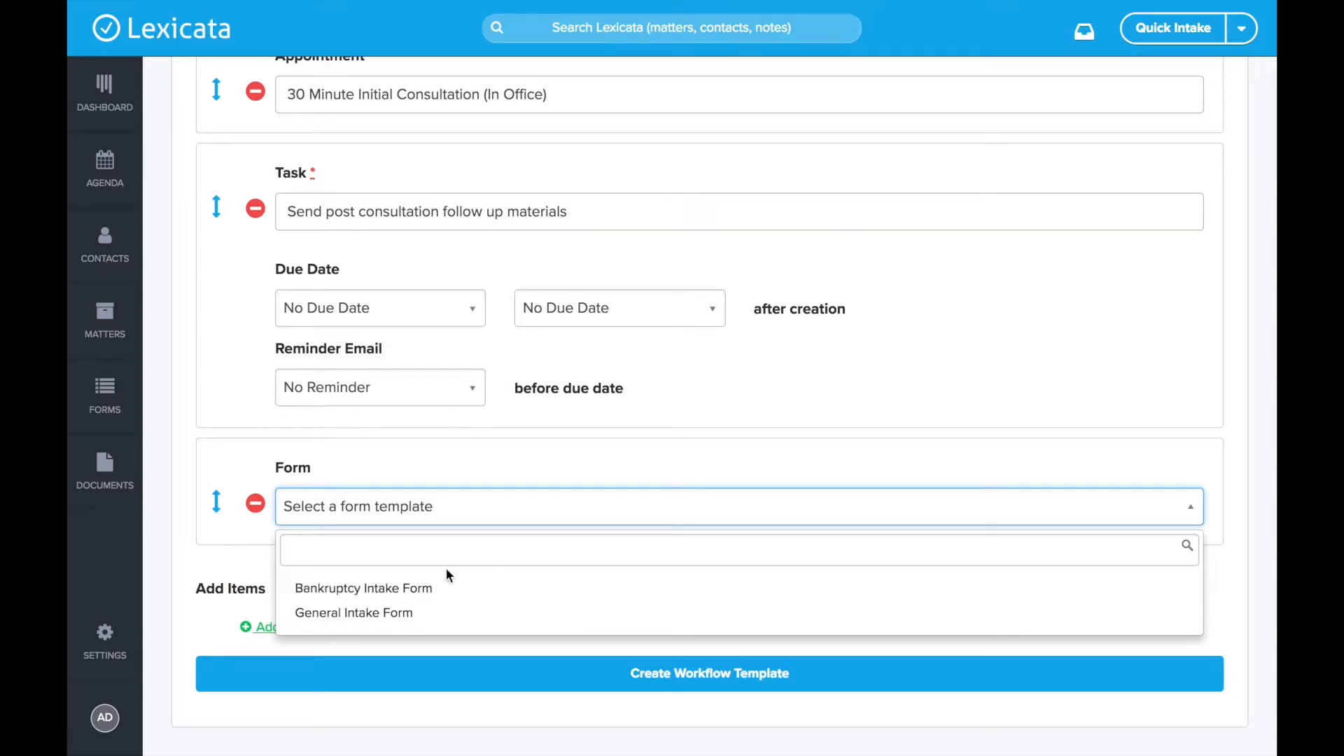
click(418, 590)
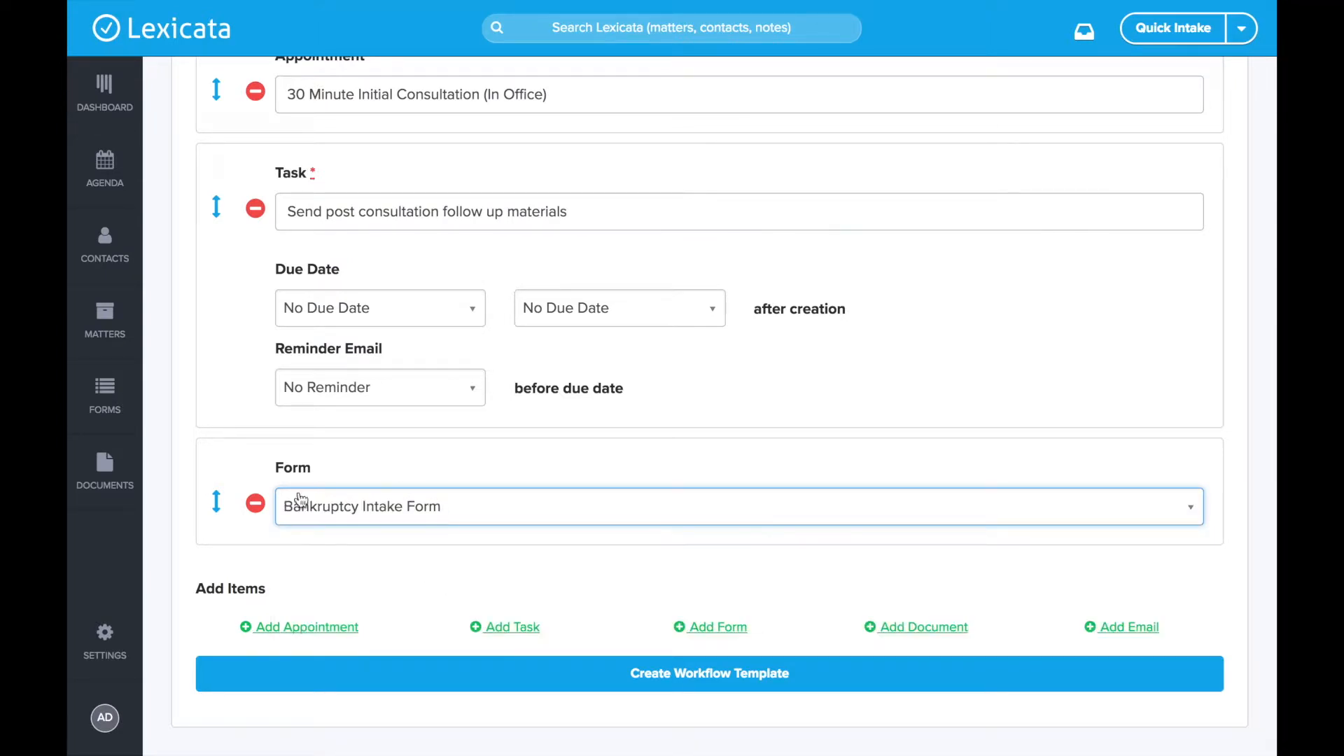
scroll(488, 558, up, 1)
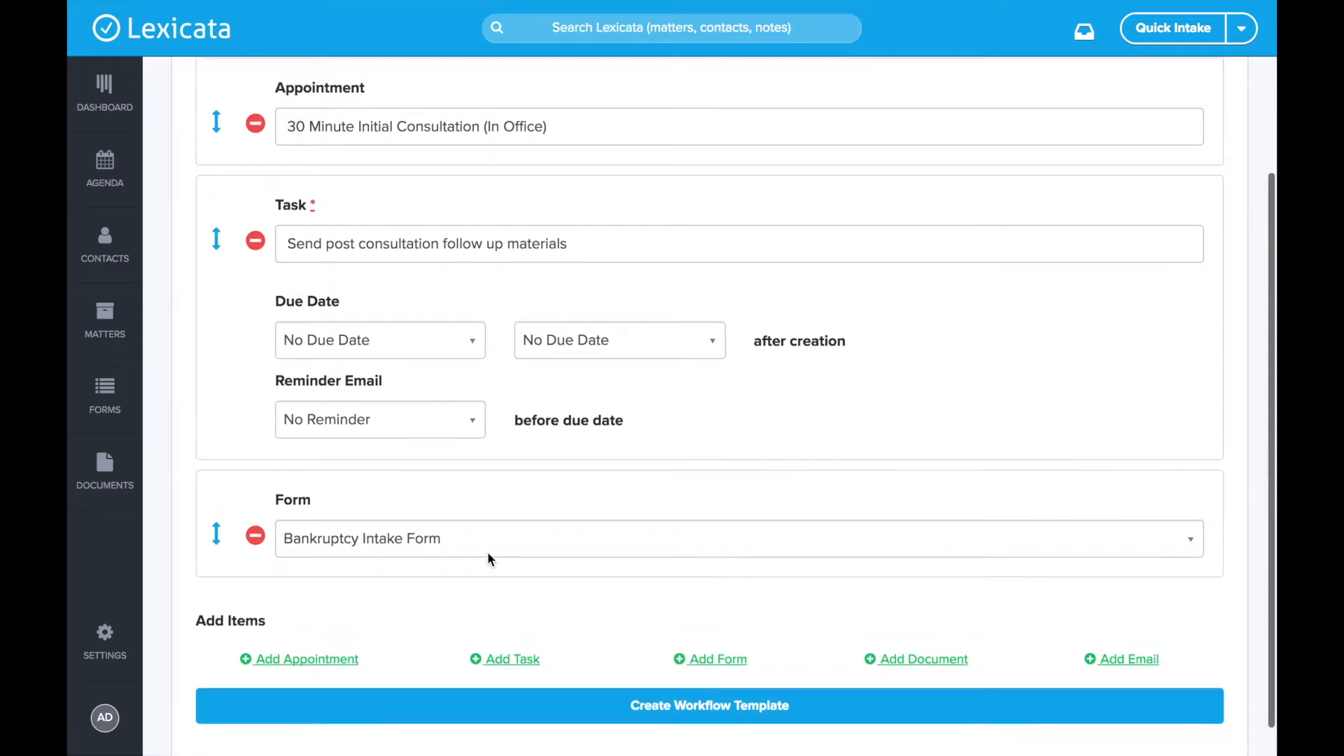
scroll(431, 263, up, 1)
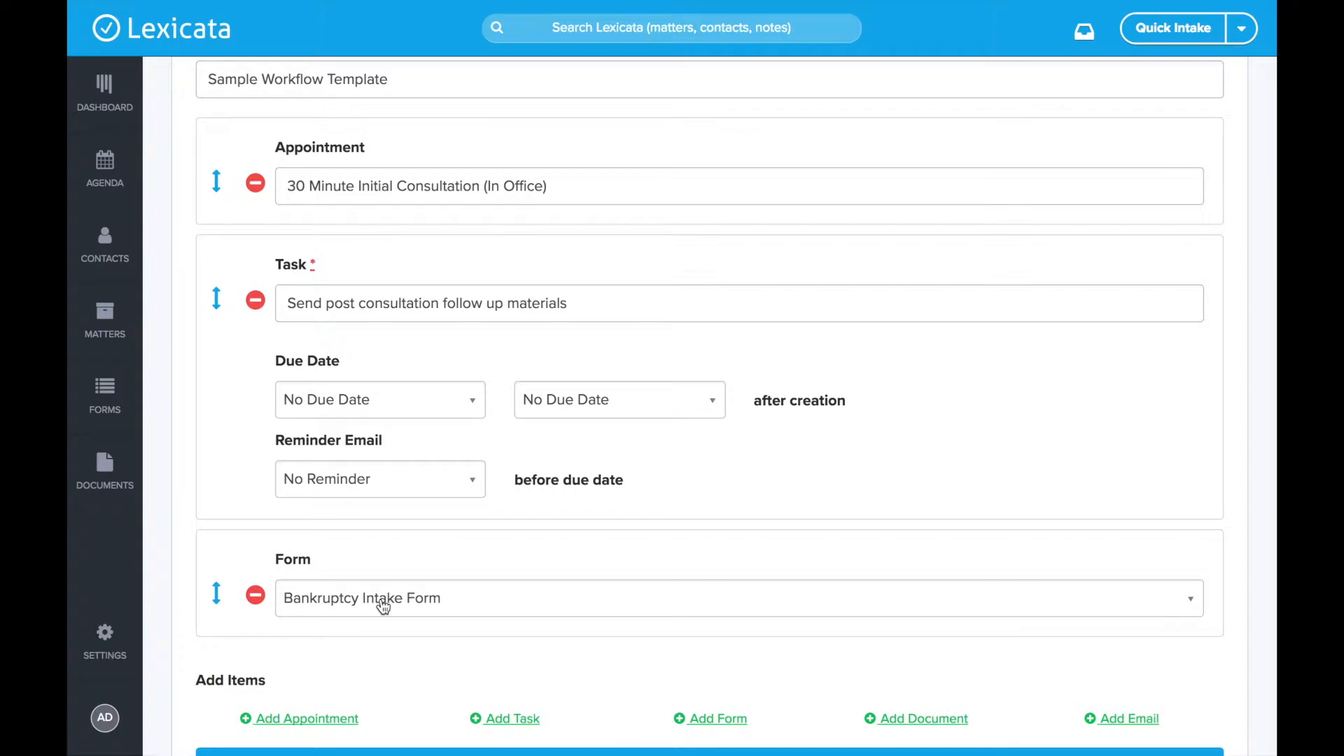
scroll(387, 588, up, 1)
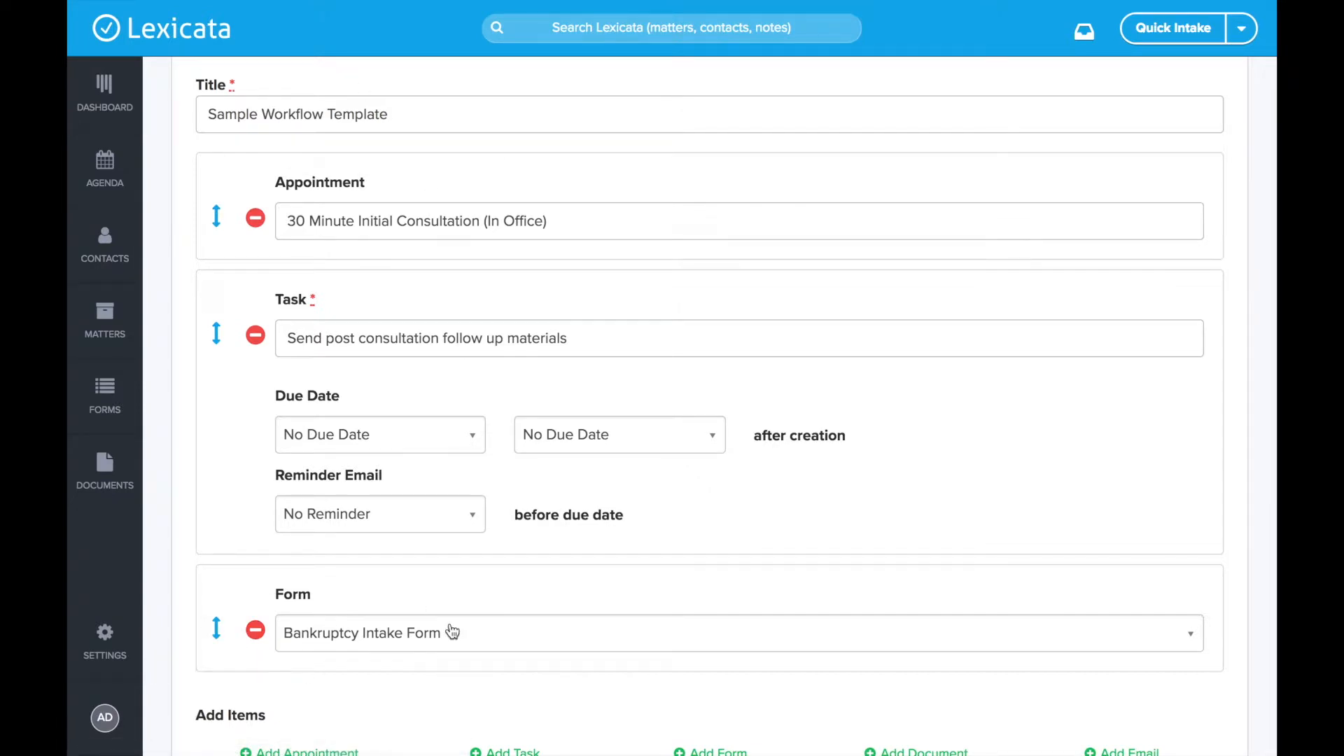
scroll(452, 632, down, 2)
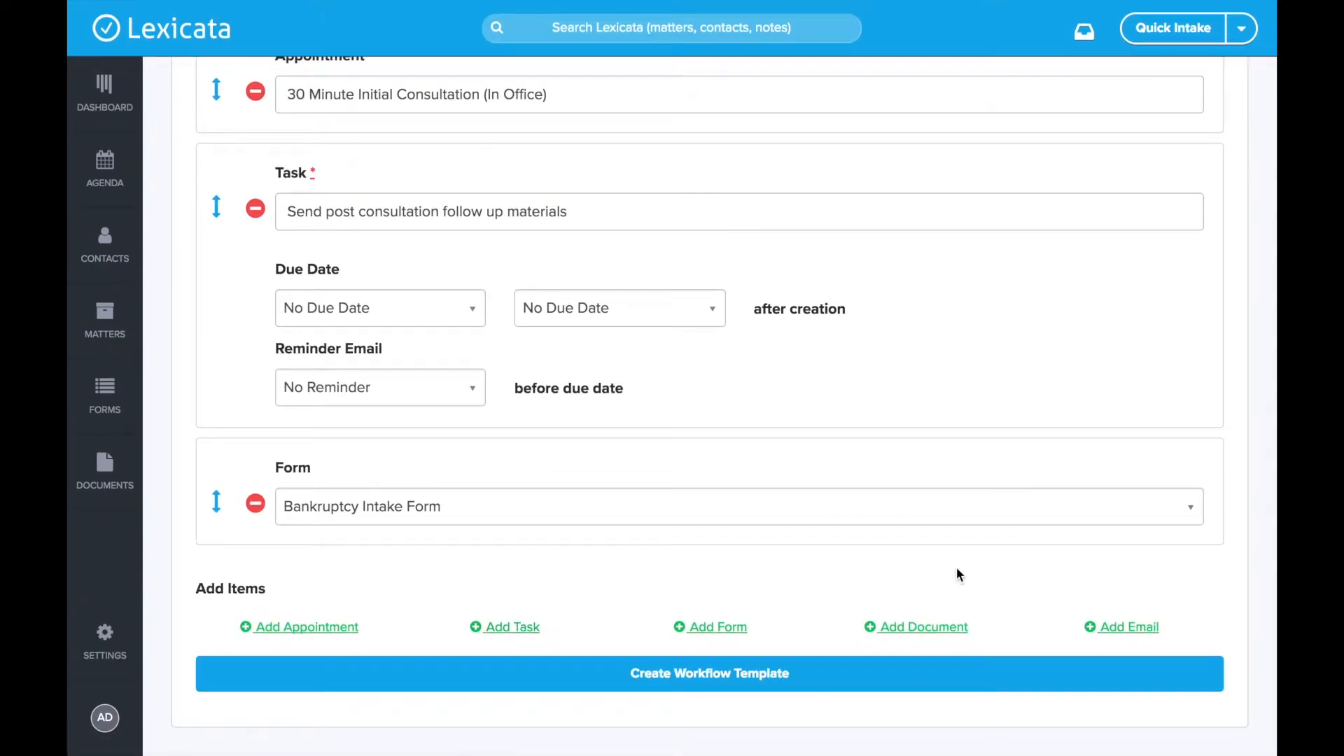
- Add a Document item with Retainer Letter Template, then switch it to Upload PDF
click(921, 627)
scroll(564, 502, down, 4)
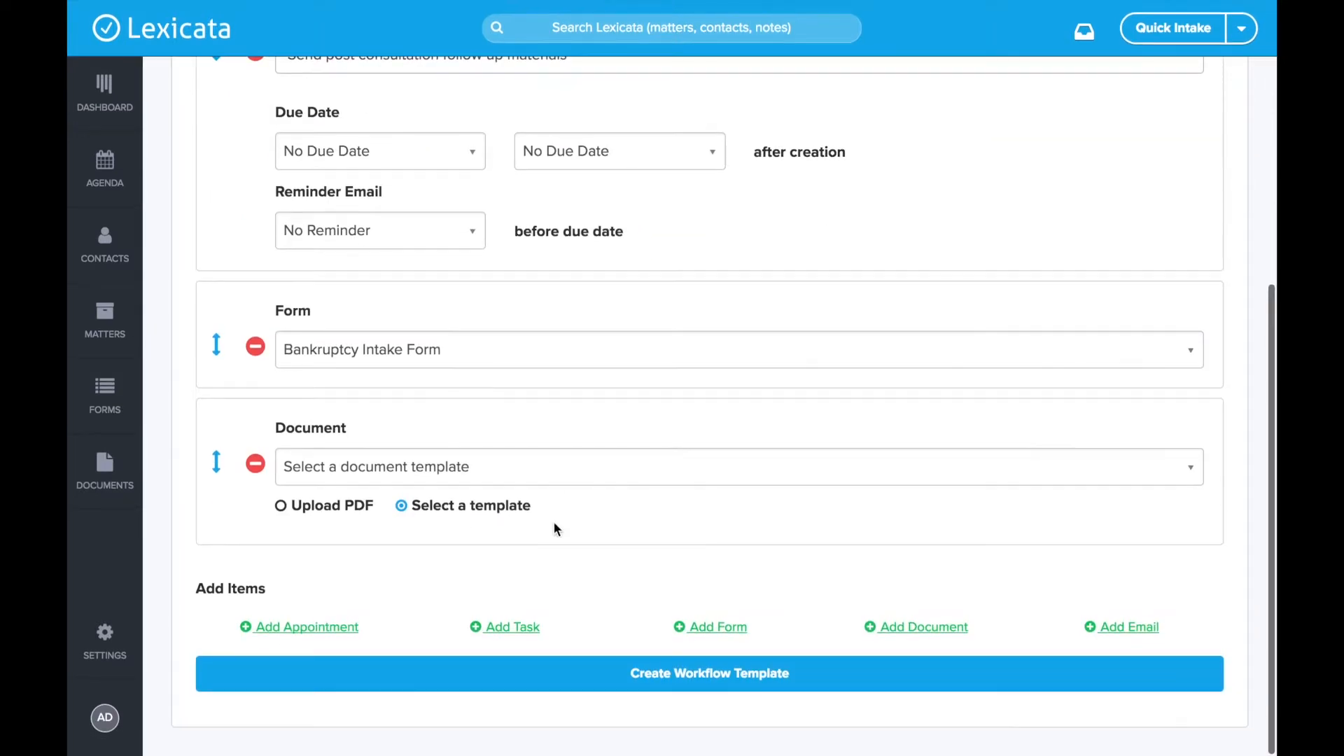
click(375, 465)
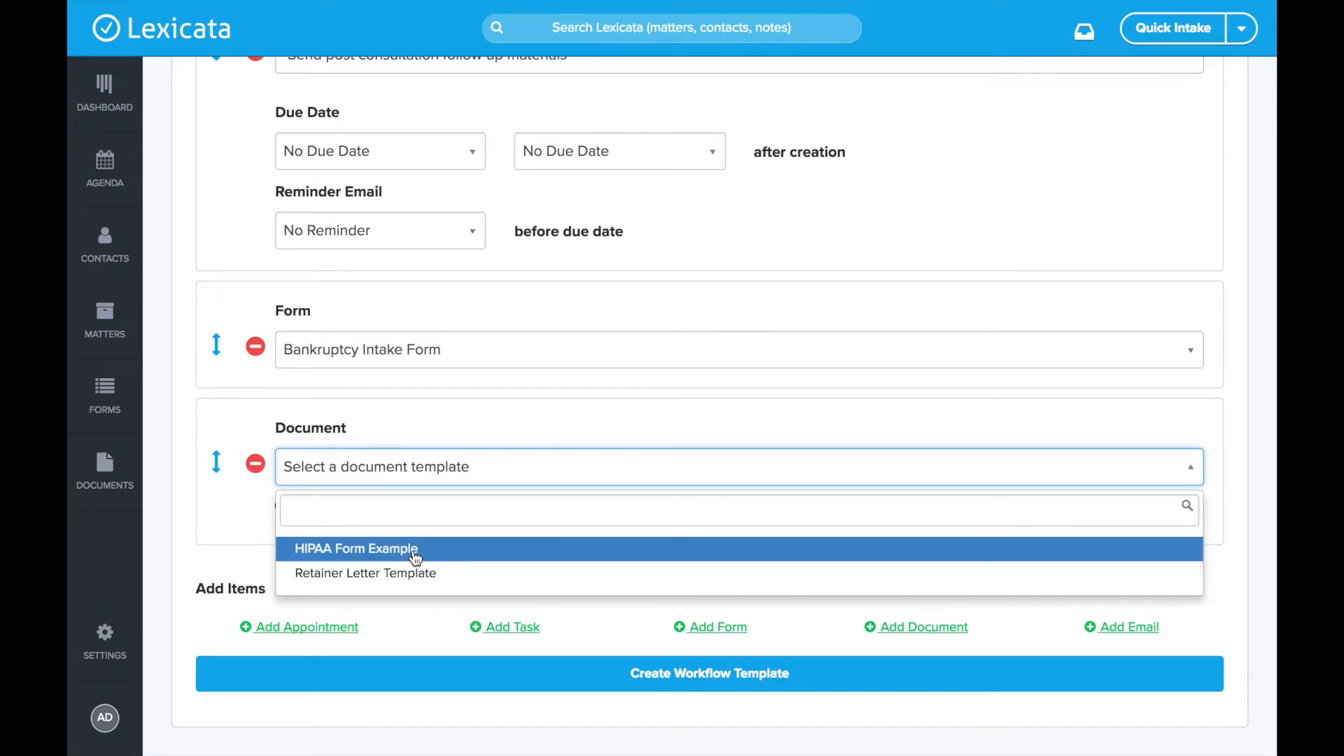
click(401, 574)
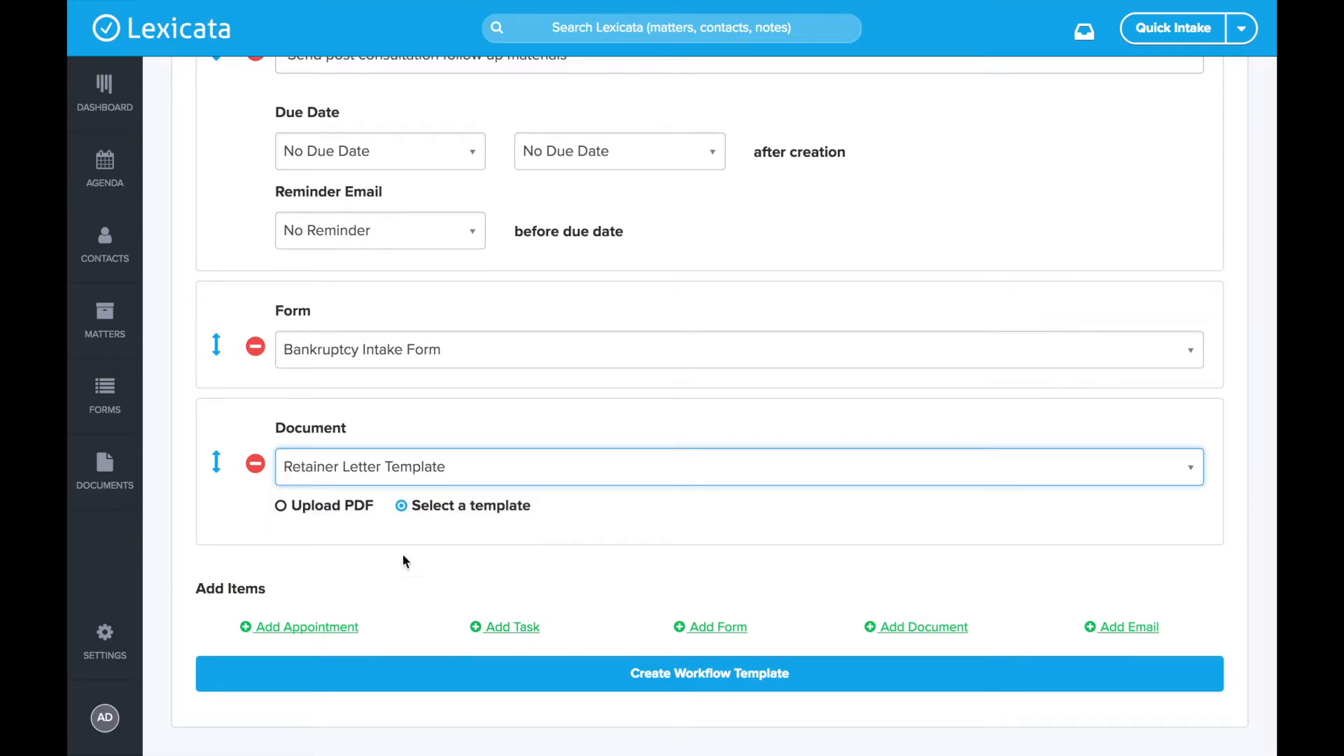
click(330, 504)
click(320, 456)
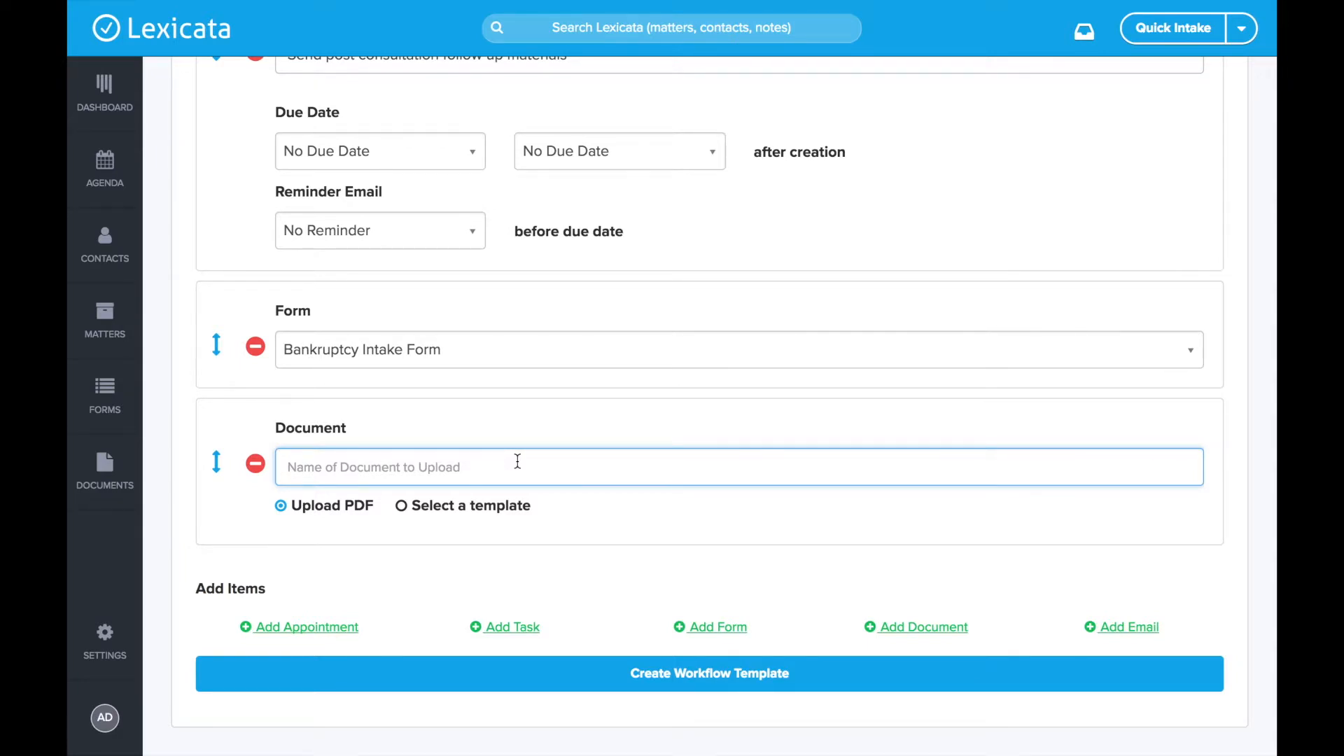
click(319, 474)
- Switch the document back to the Retainer Letter Template and add an Email item
click(414, 504)
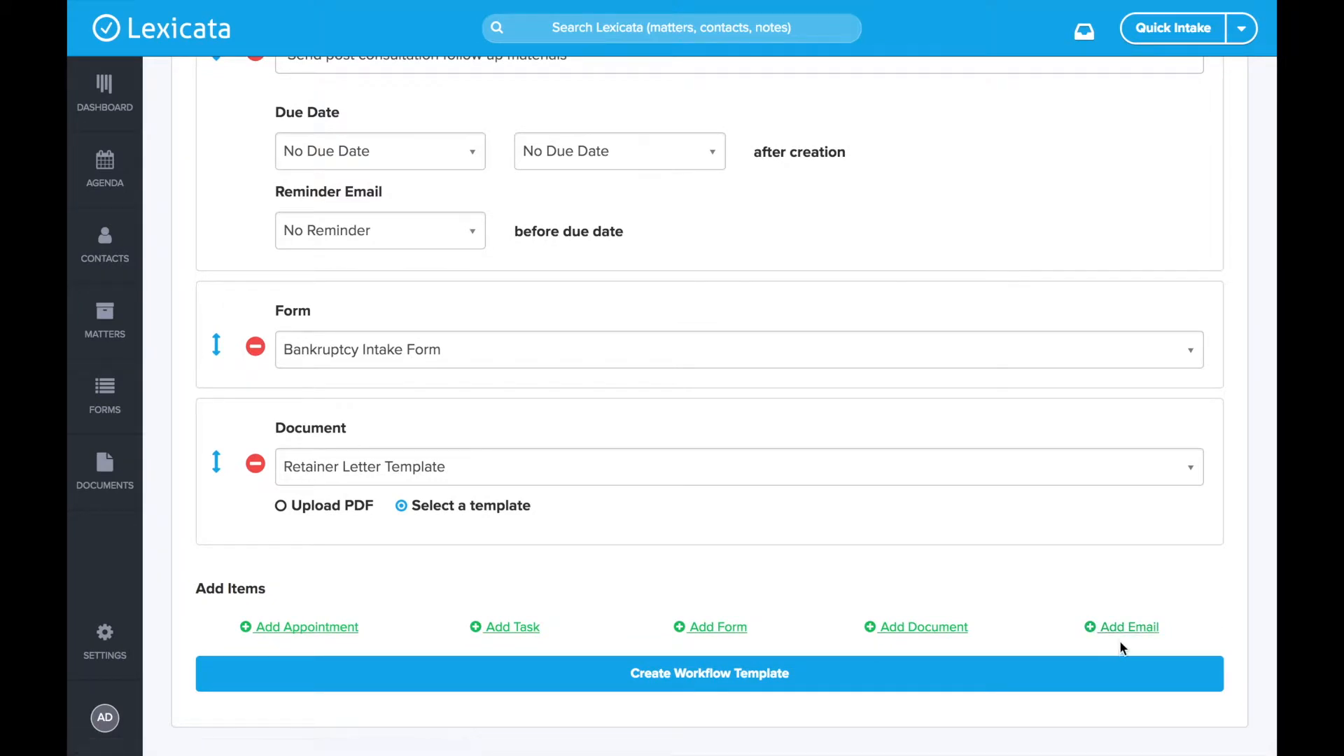
click(1128, 627)
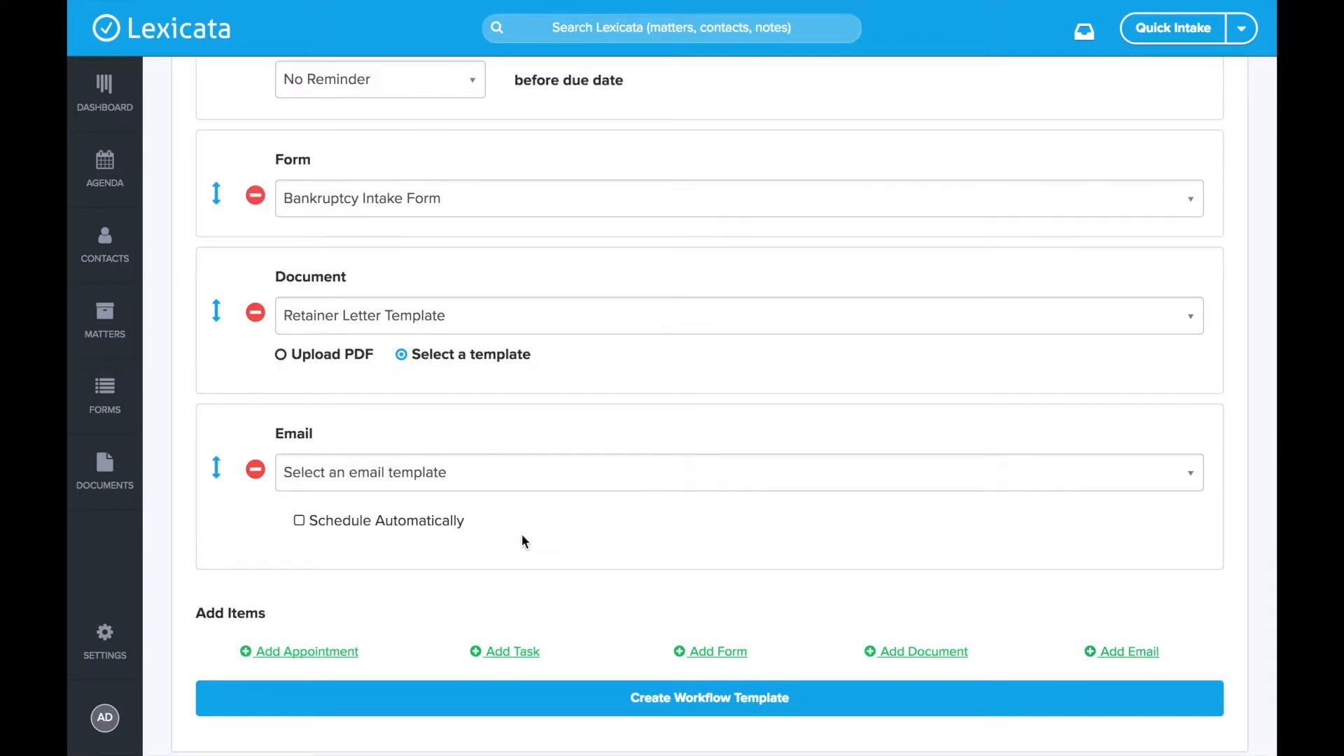
click(371, 482)
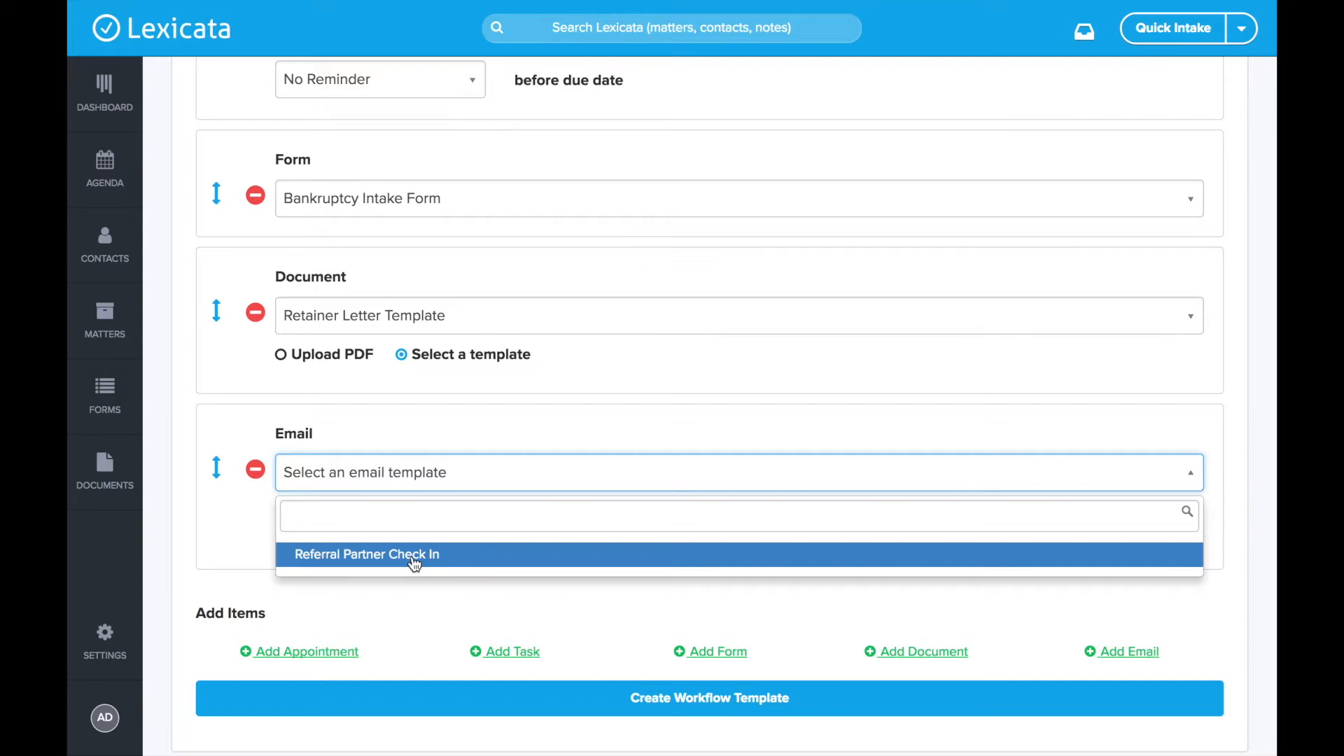
click(367, 237)
- Choose Referral Partner Check In as the email item's template
scroll(367, 236, up, 2)
scroll(366, 237, up, 5)
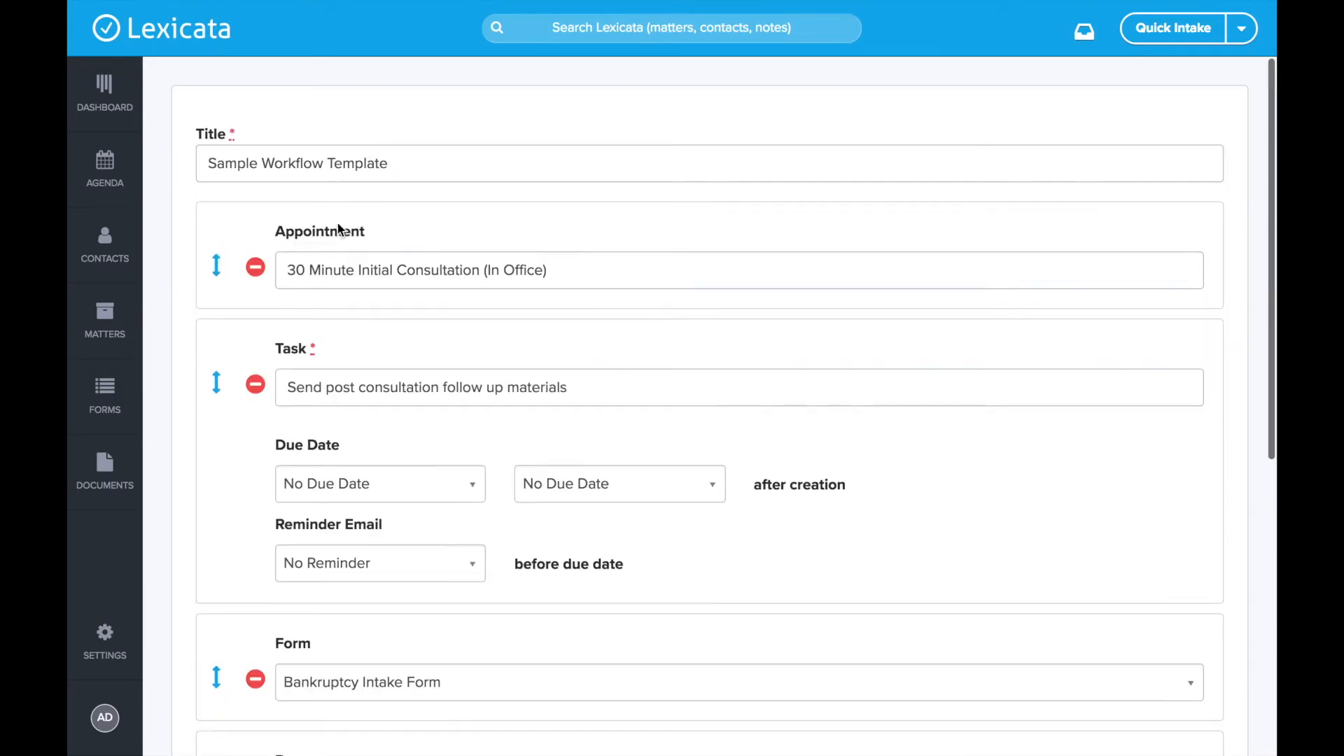
scroll(352, 260, down, 5)
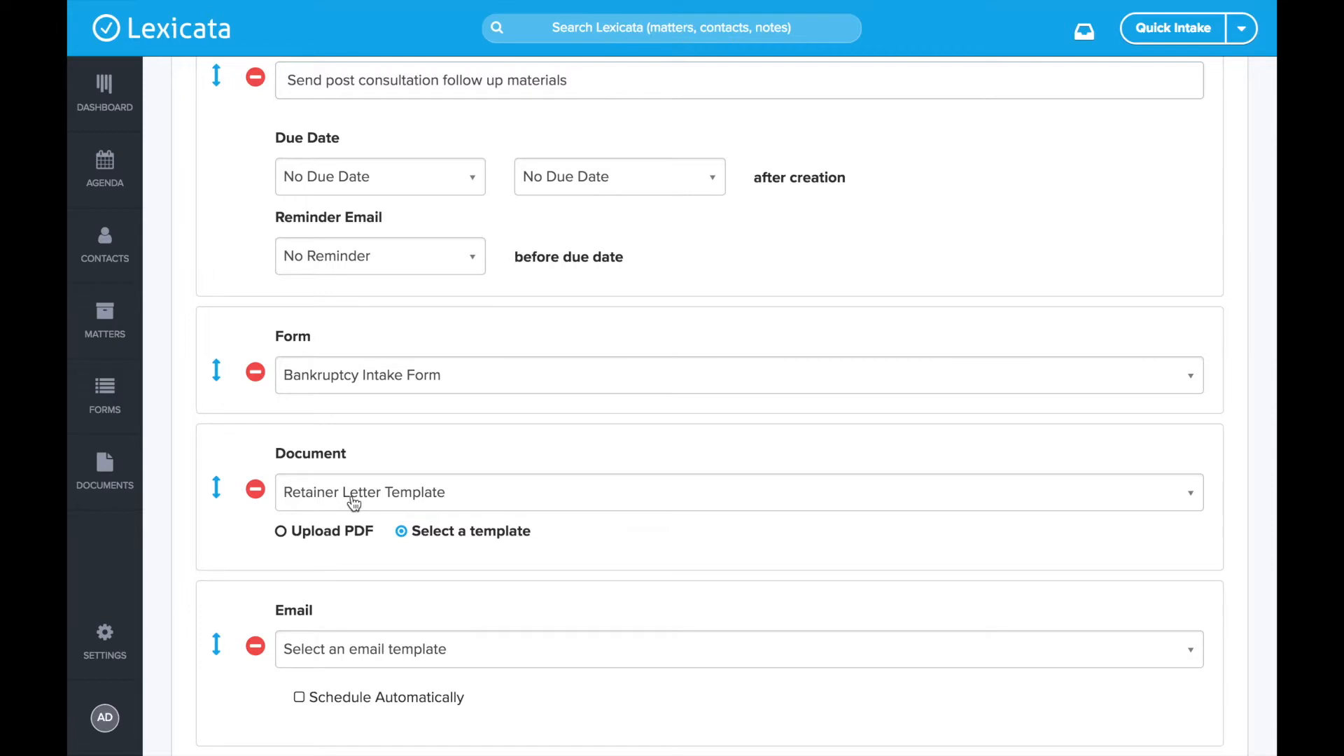
scroll(355, 504, down, 2)
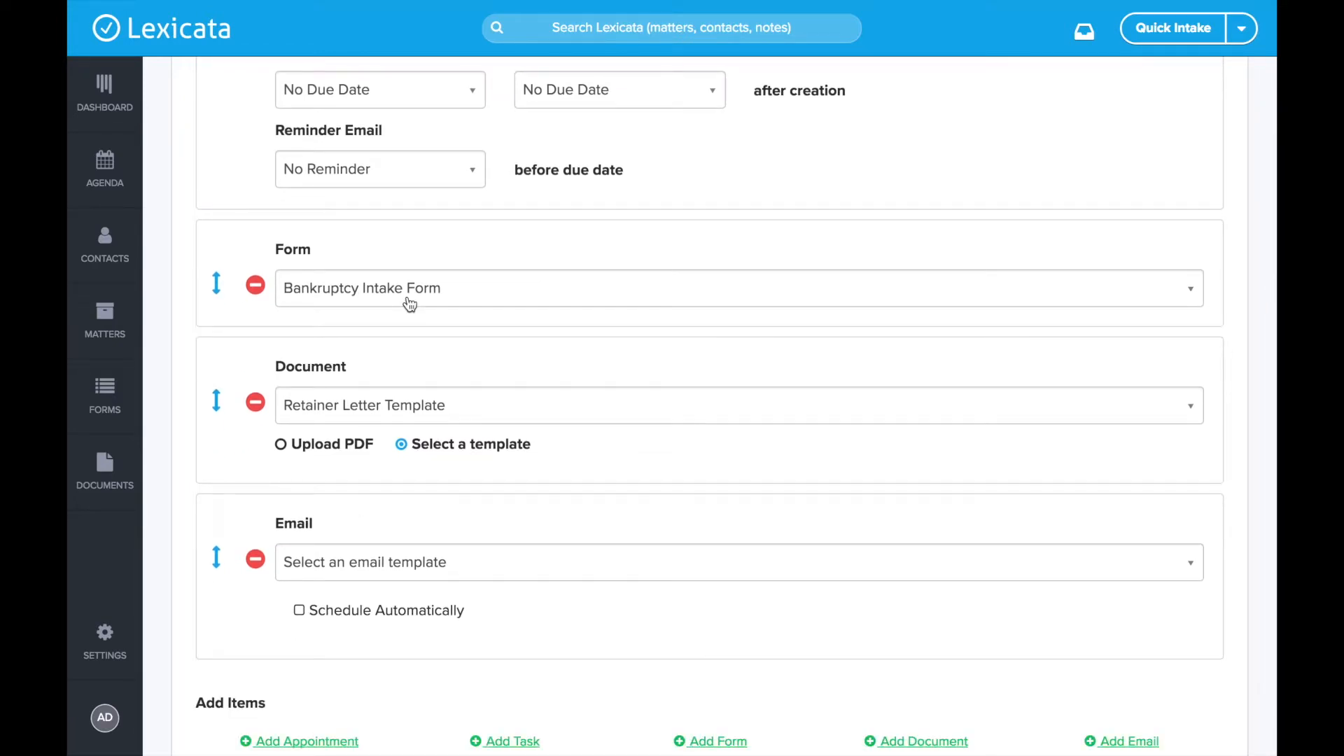
scroll(411, 301, down, 3)
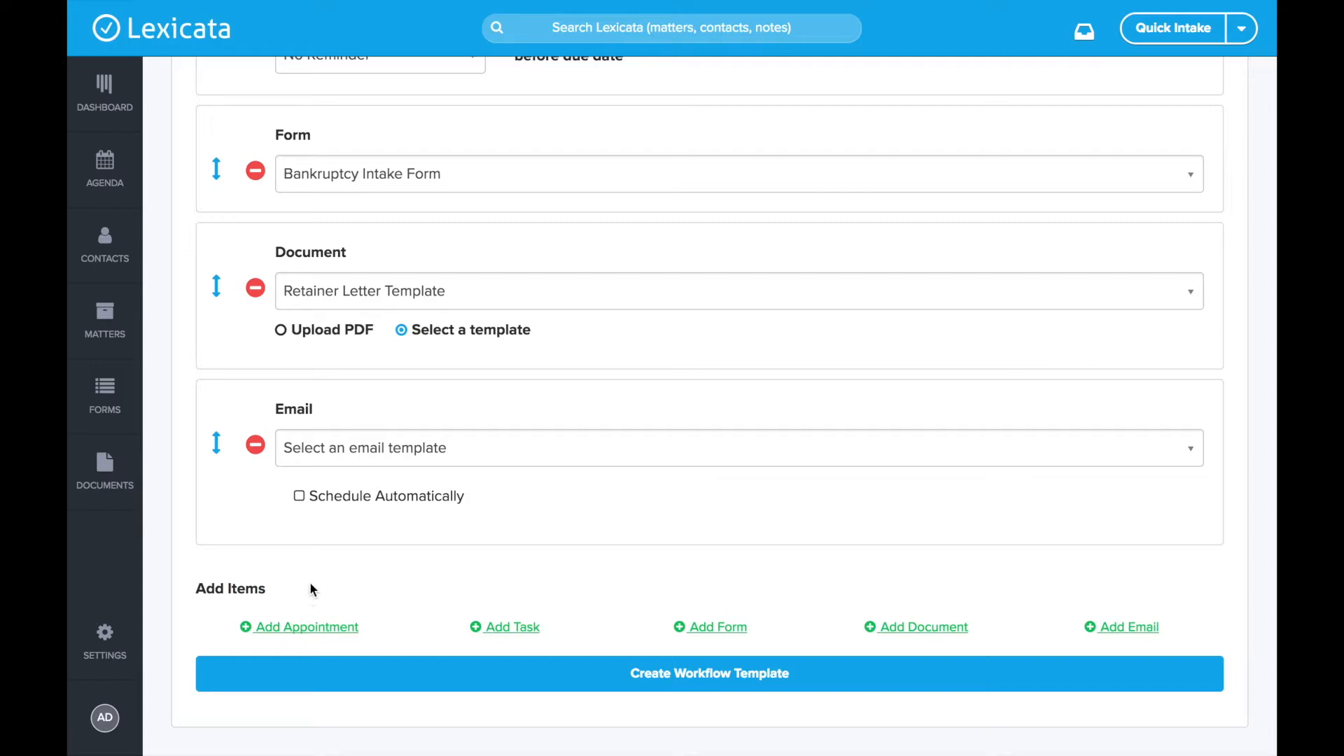
click(345, 462)
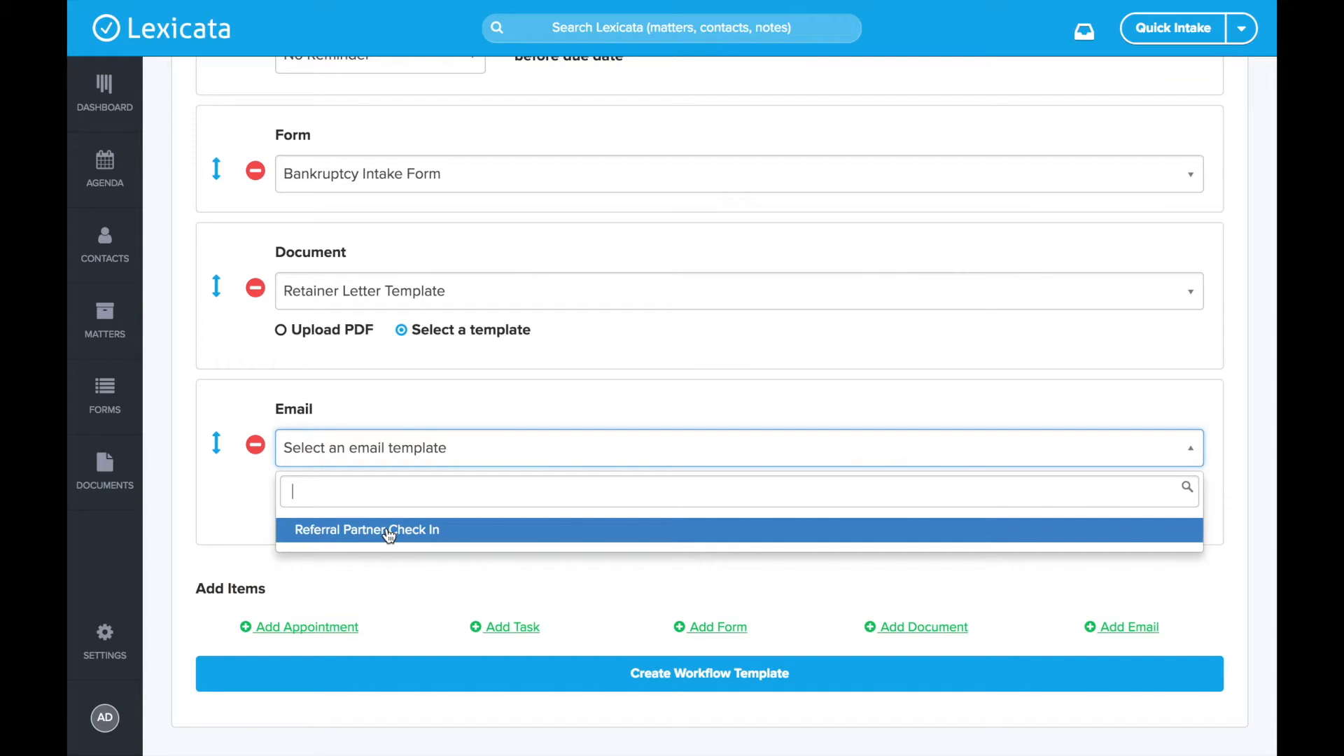
click(446, 537)
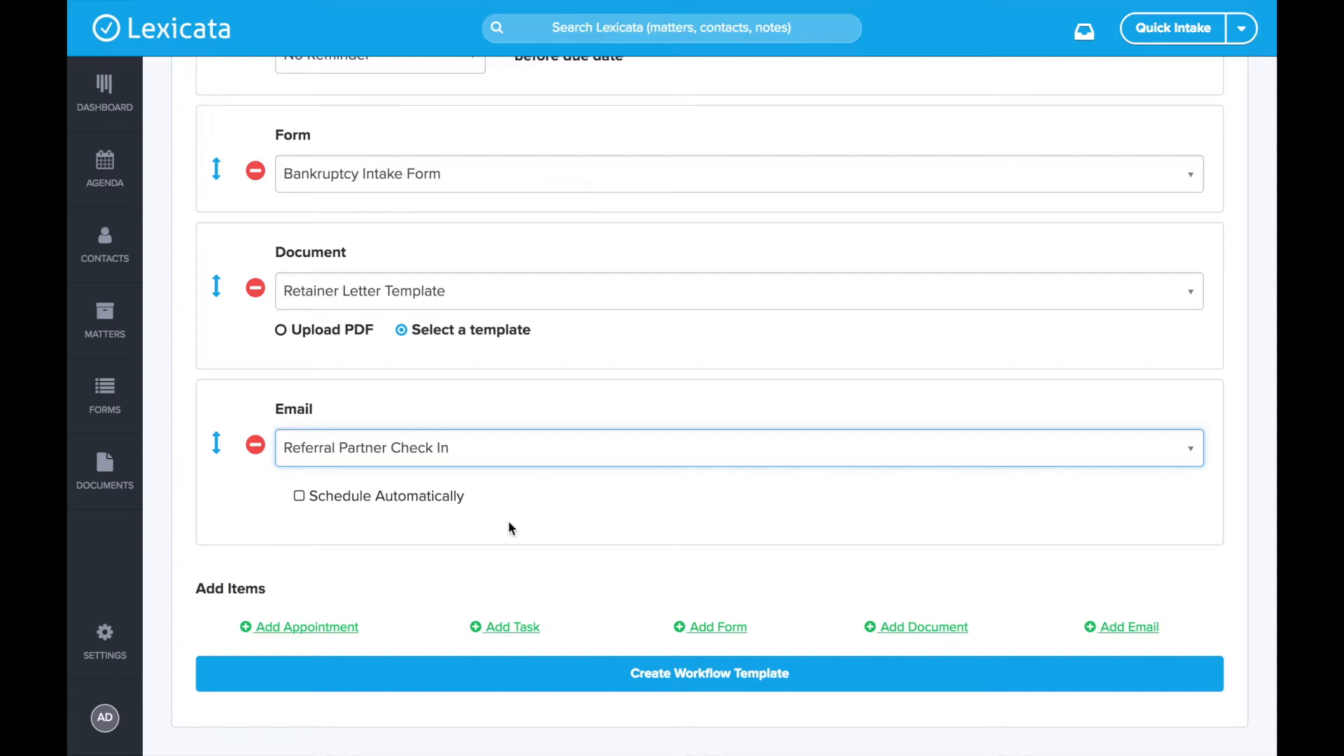
scroll(441, 365, up, 3)
scroll(442, 371, down, 3)
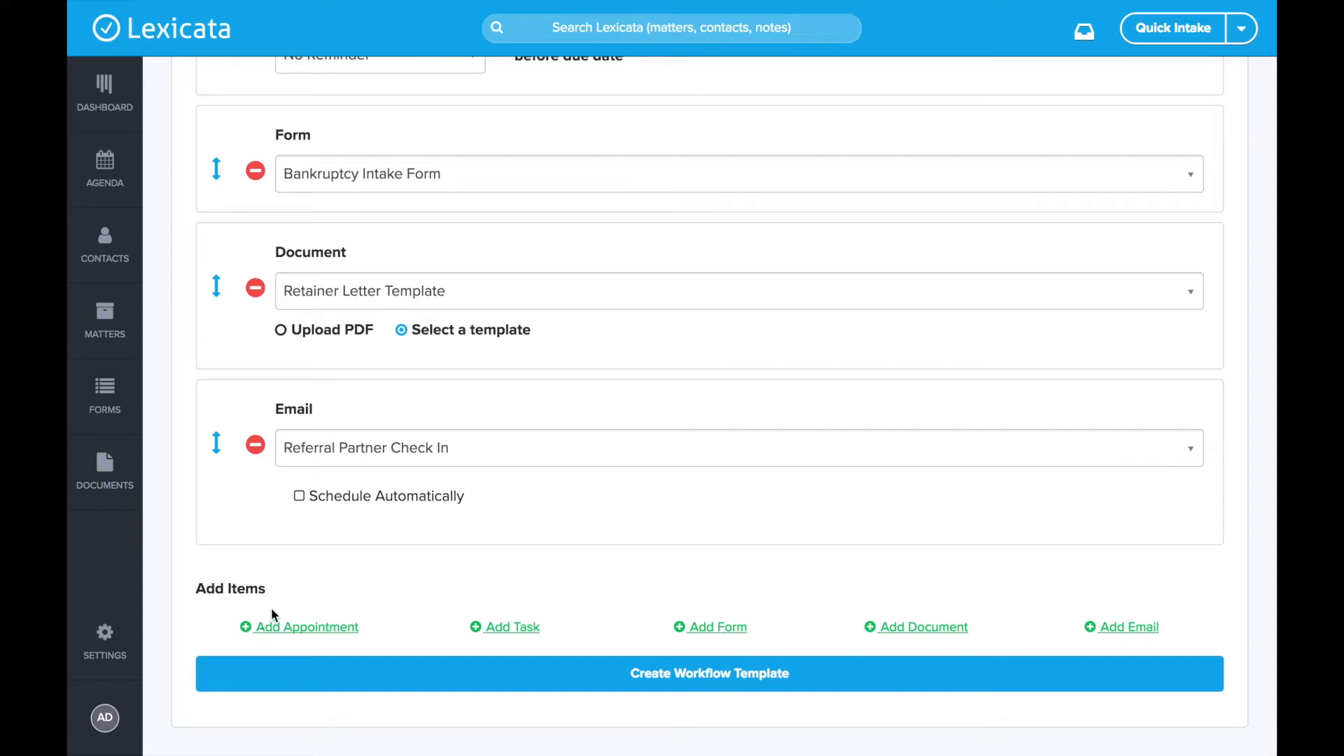
- Turn on Schedule Automatically for the Referral Partner Check In email
click(299, 496)
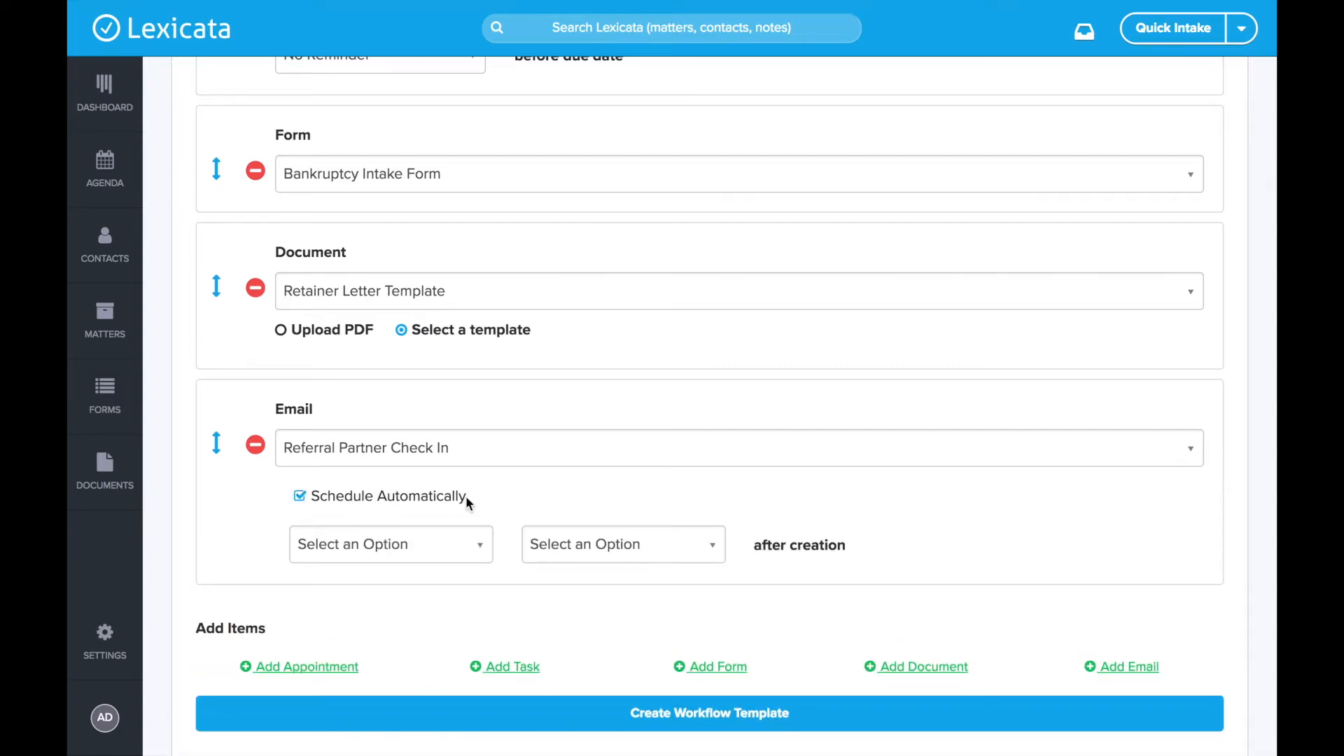
scroll(353, 506, down, 1)
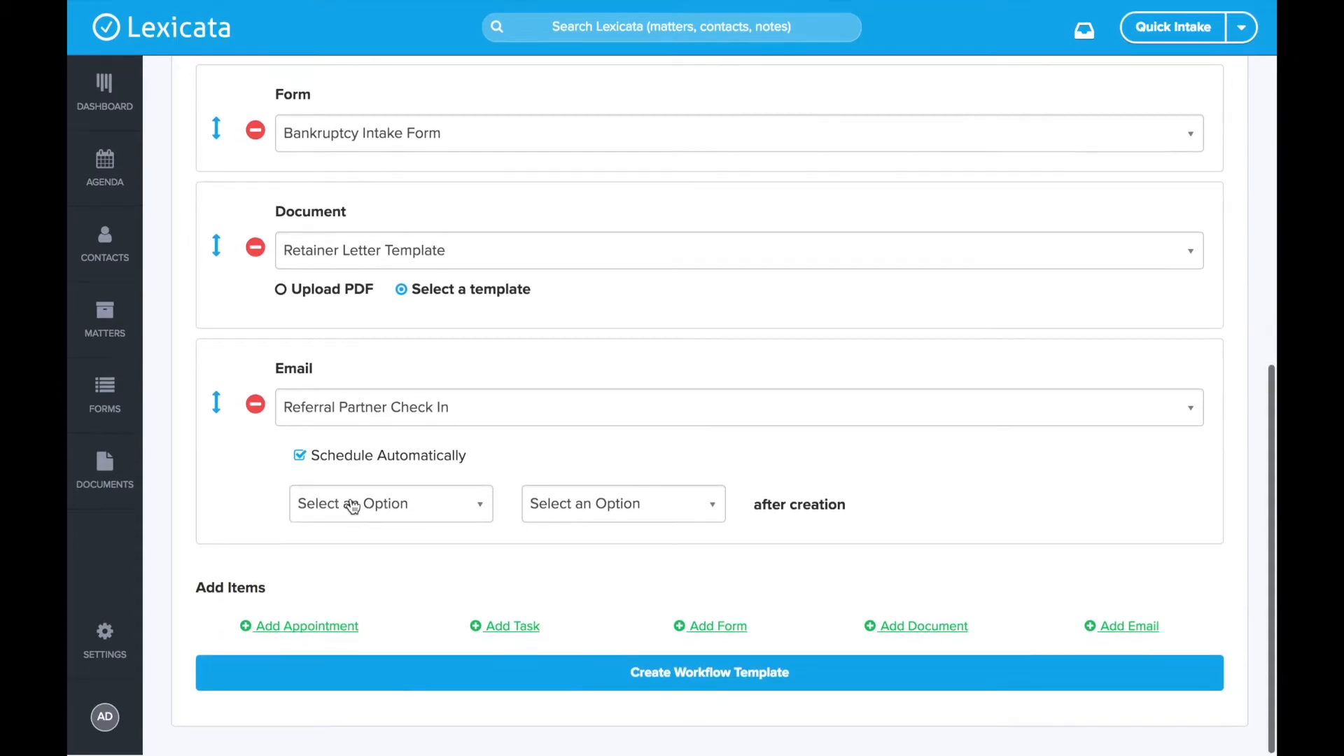
click(418, 509)
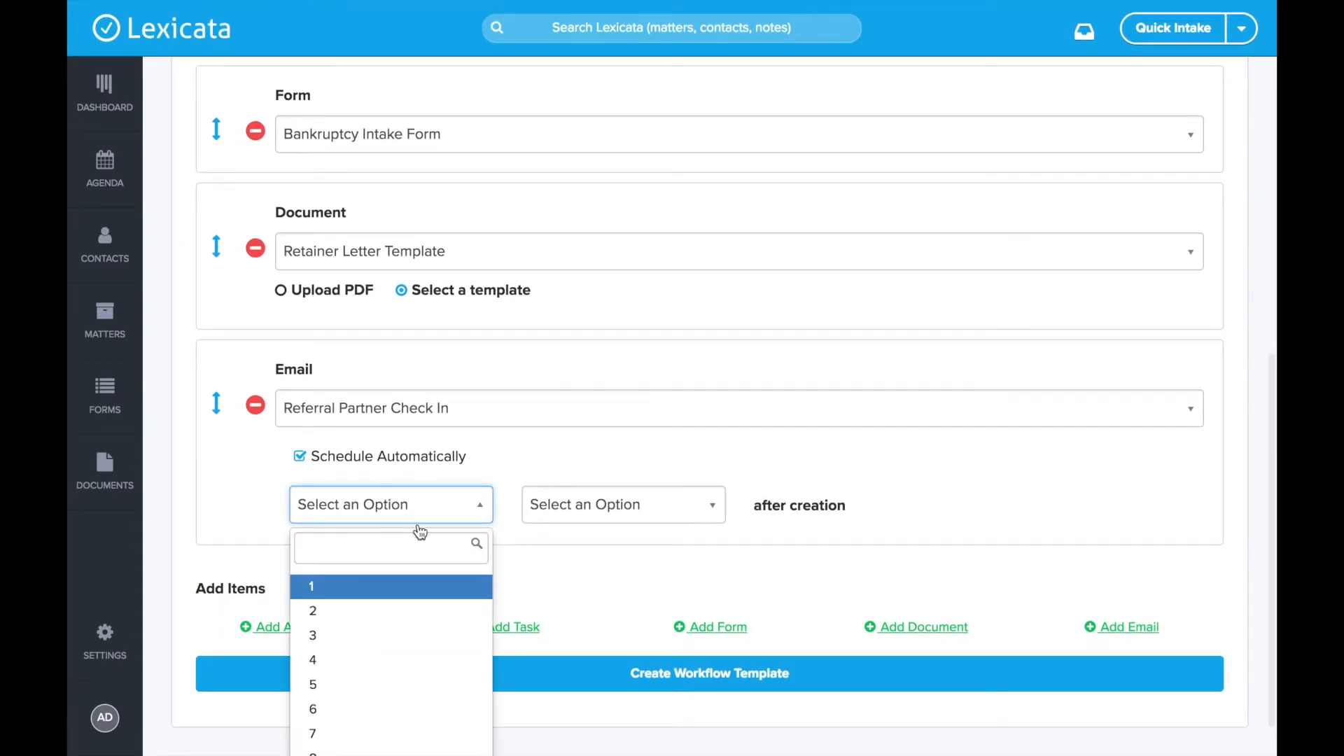
scroll(416, 686, down, 2)
scroll(418, 683, up, 2)
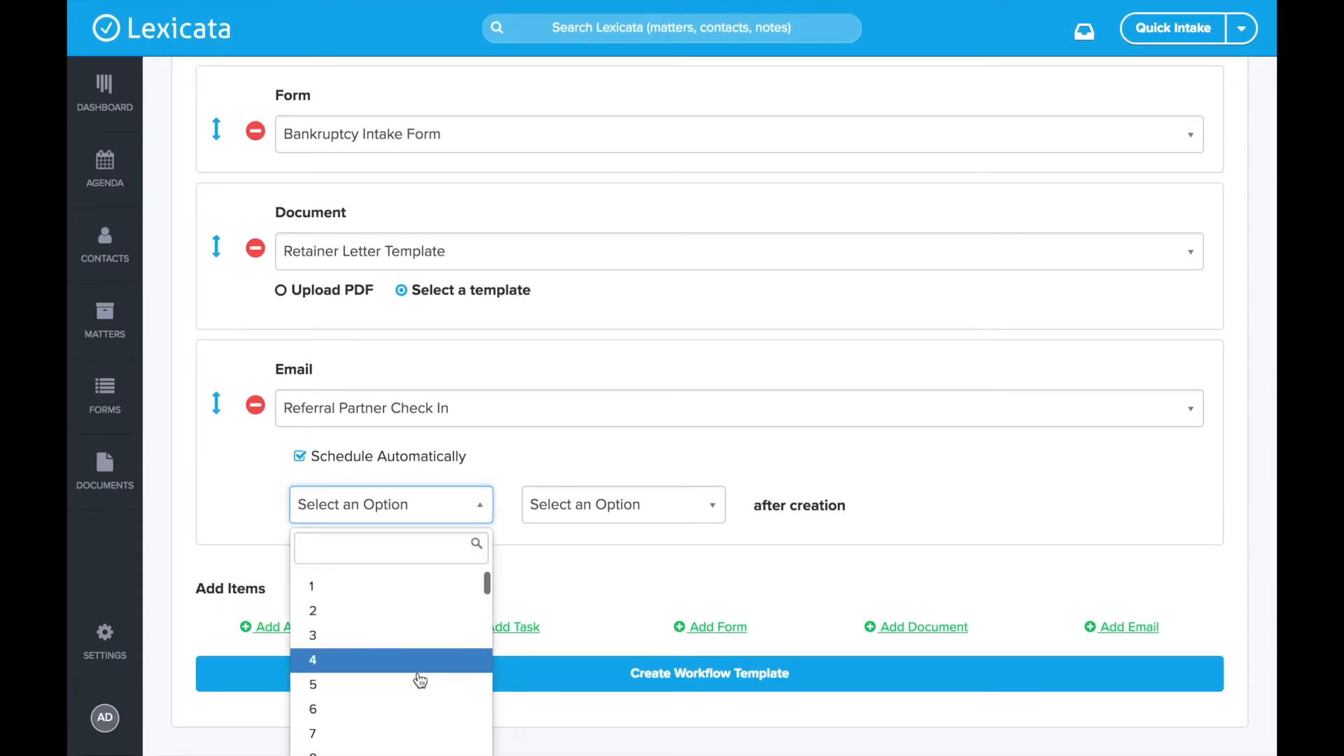
click(633, 508)
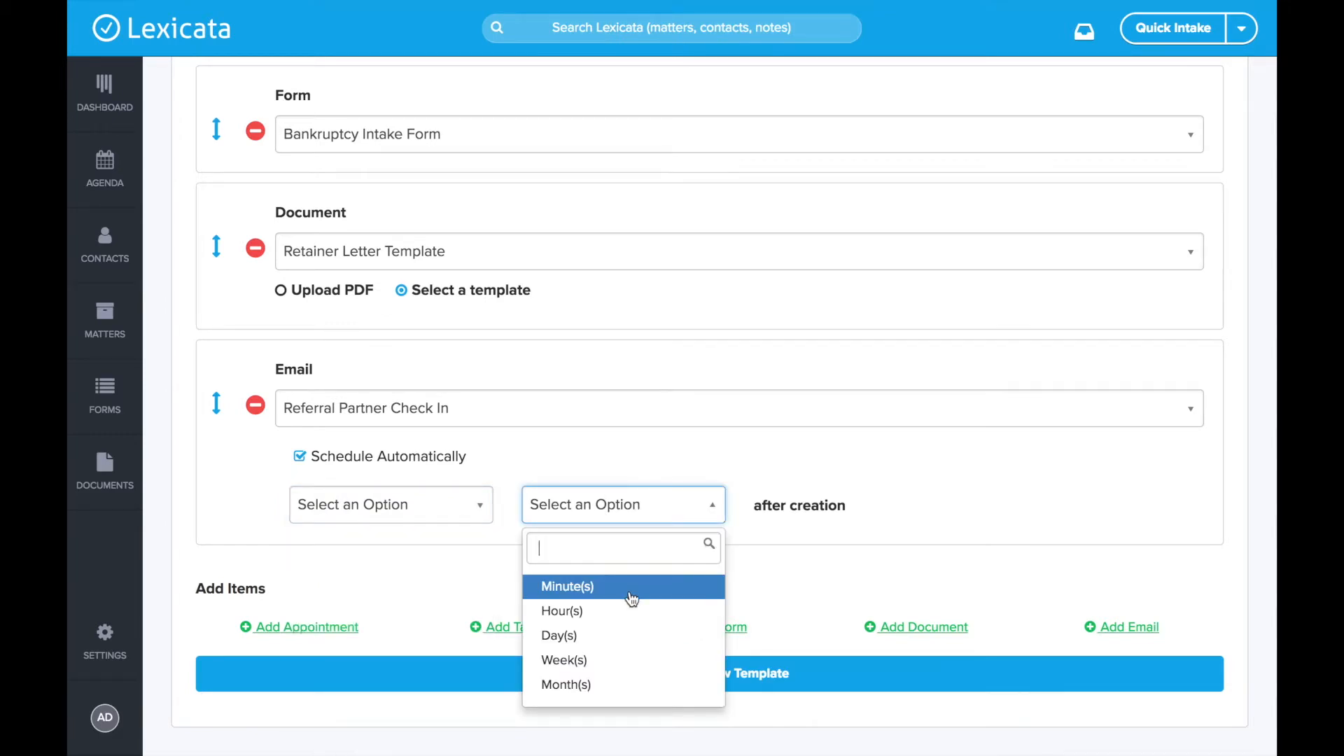
click(502, 537)
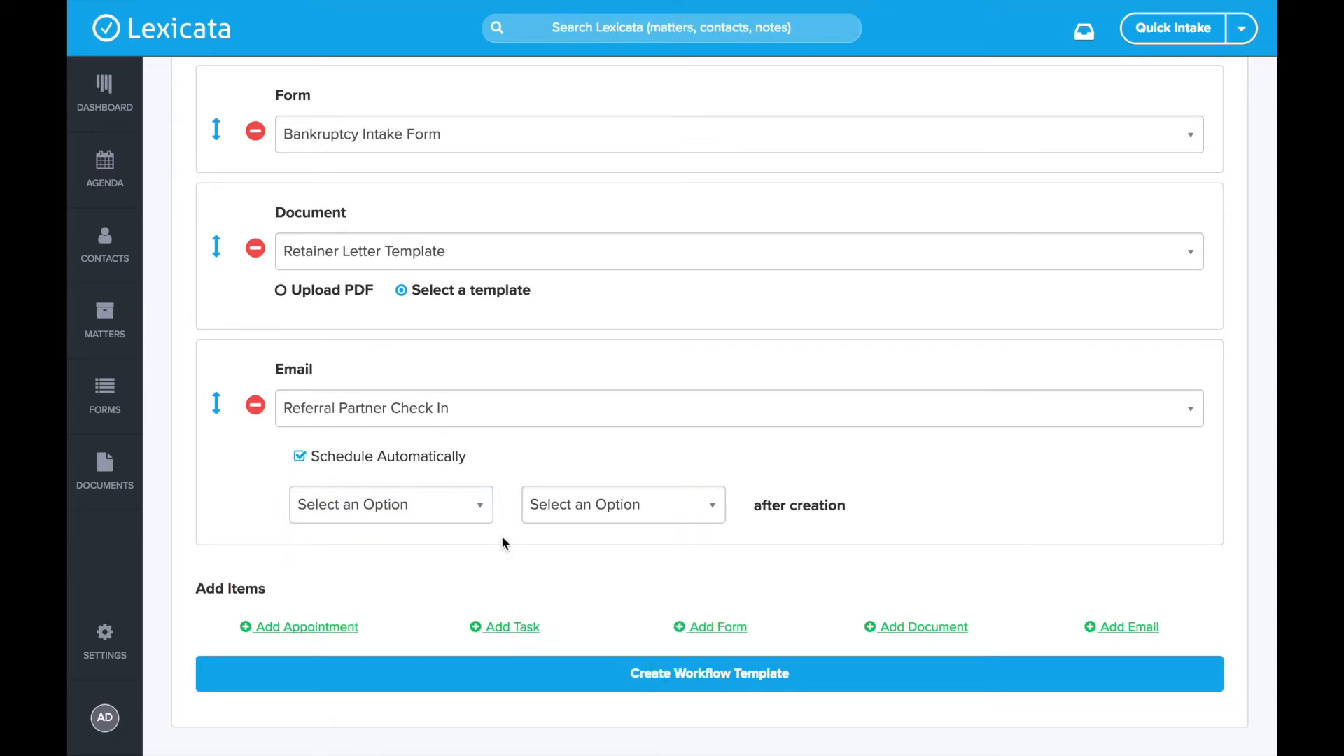
- Set the email's delay to 2 Day(s) after creation
click(422, 502)
click(338, 611)
click(623, 504)
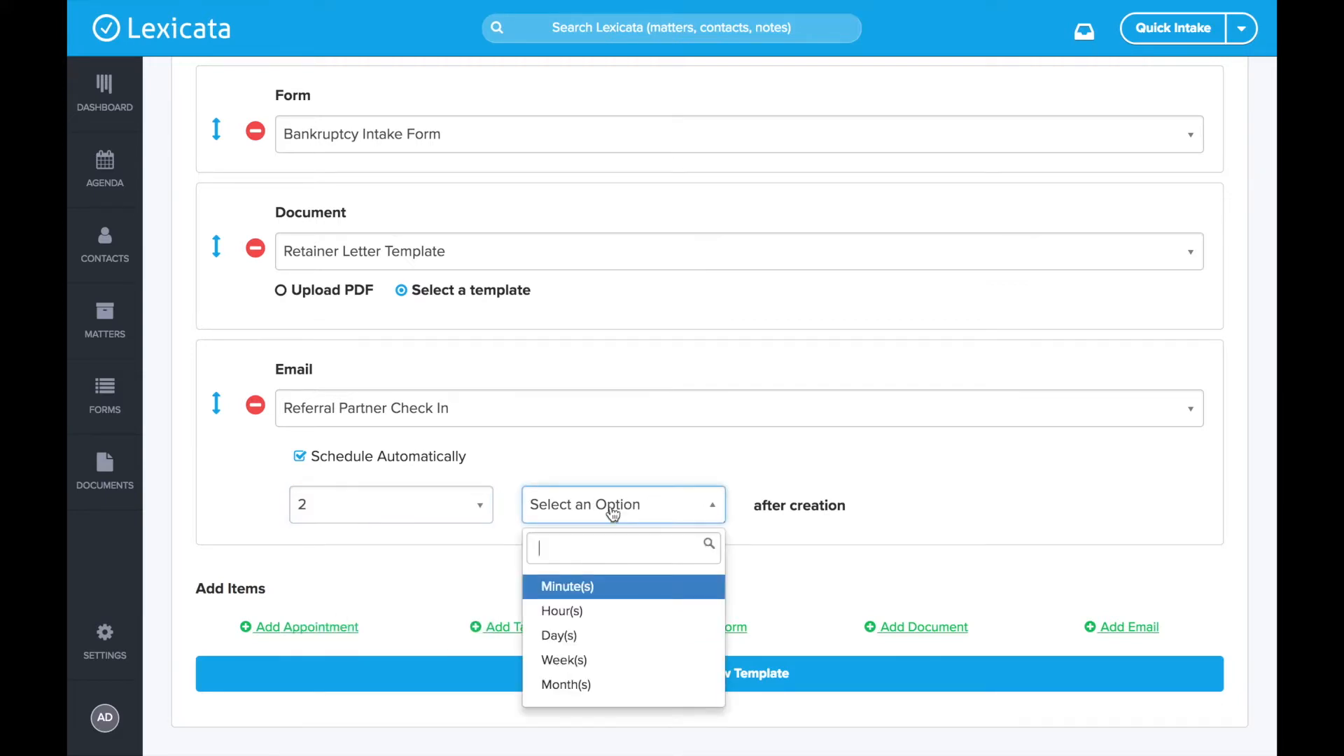
click(596, 633)
click(599, 582)
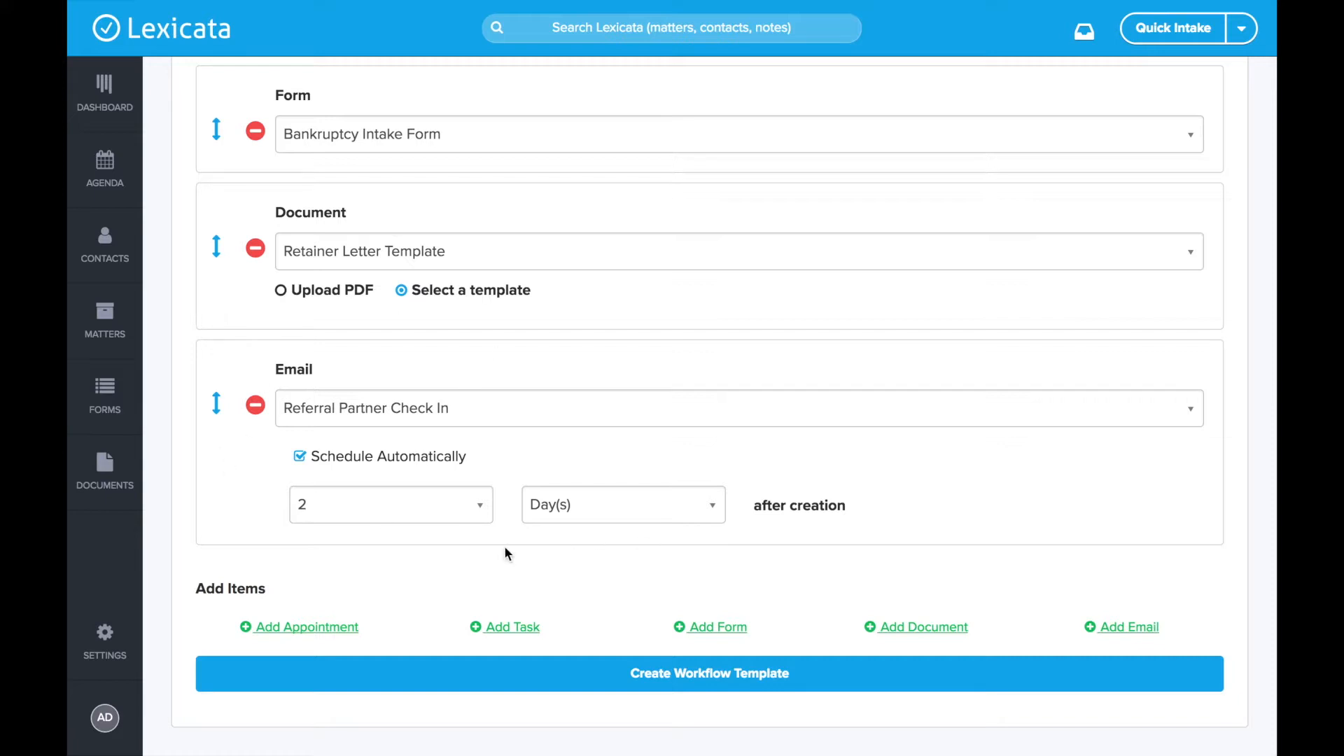
scroll(506, 549, up, 2)
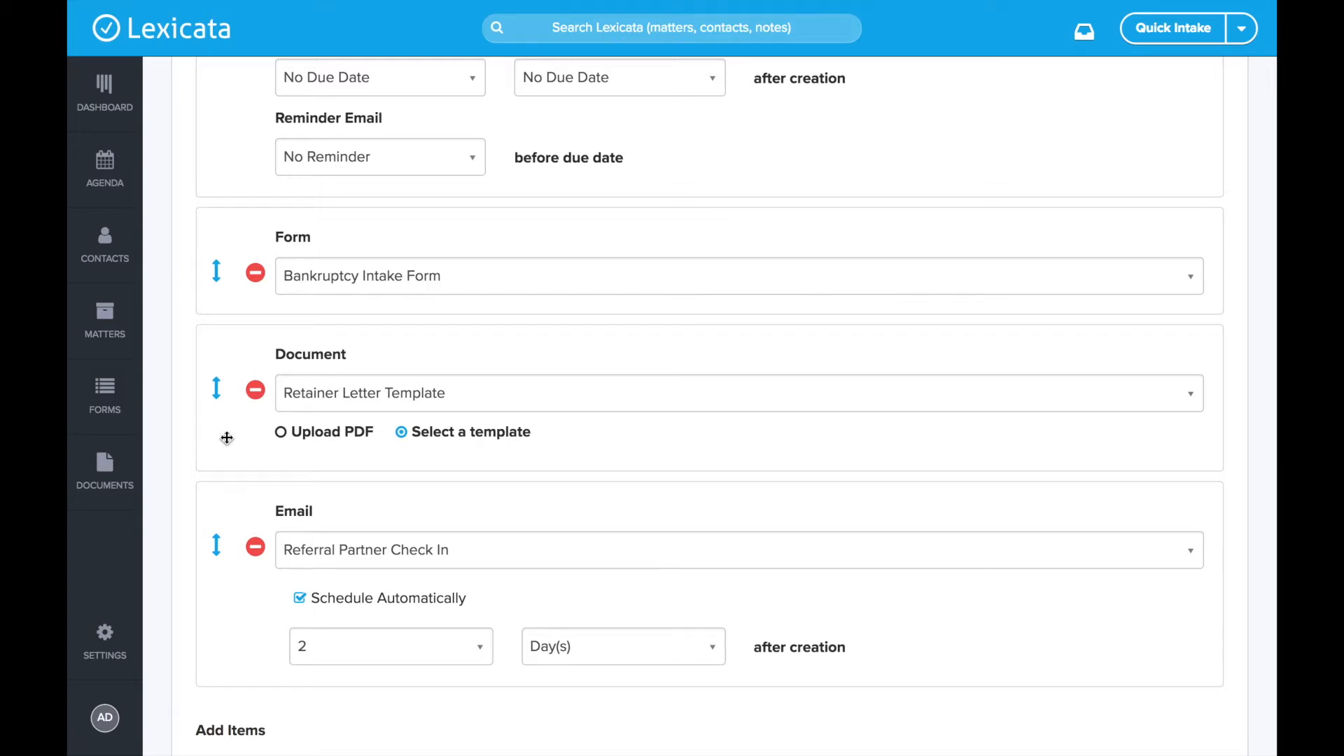
- Drag the Bankruptcy Intake Form card above the Appointment card
scroll(451, 460, up, 6)
scroll(435, 350, down, 8)
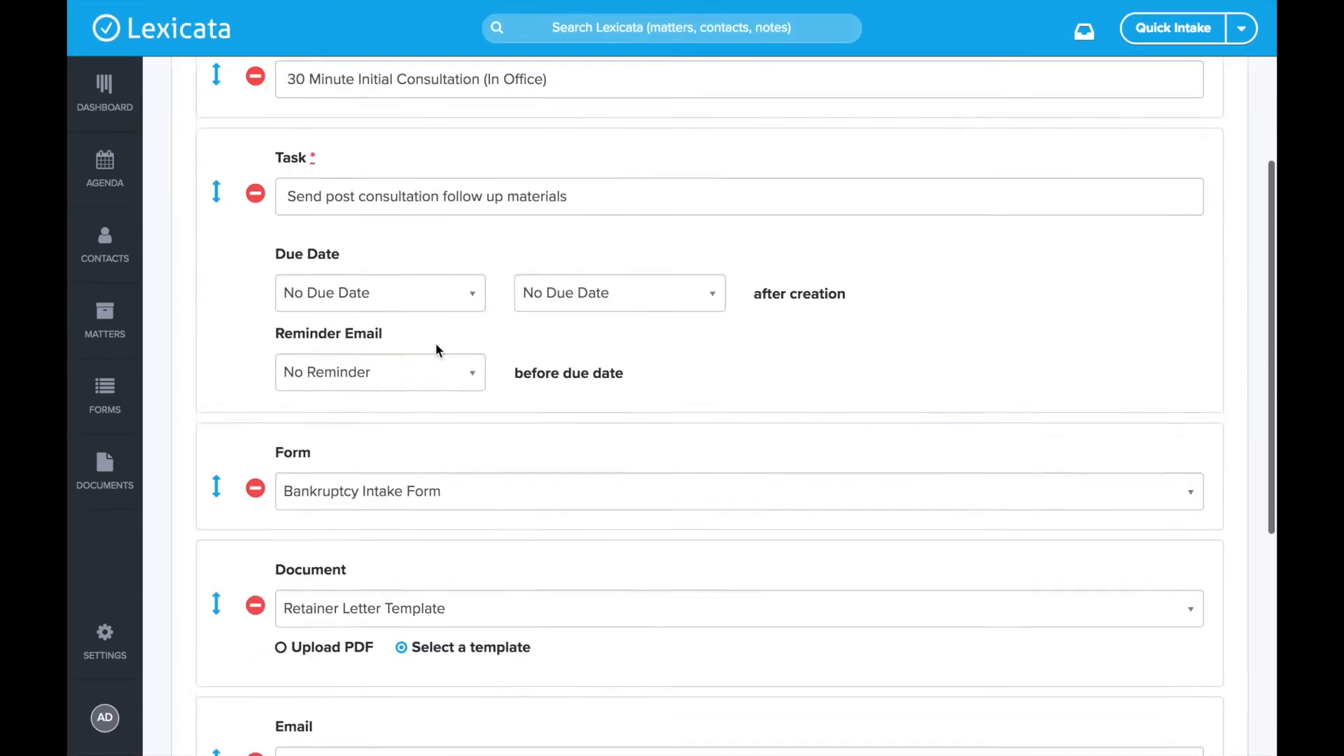
scroll(243, 312, up, 7)
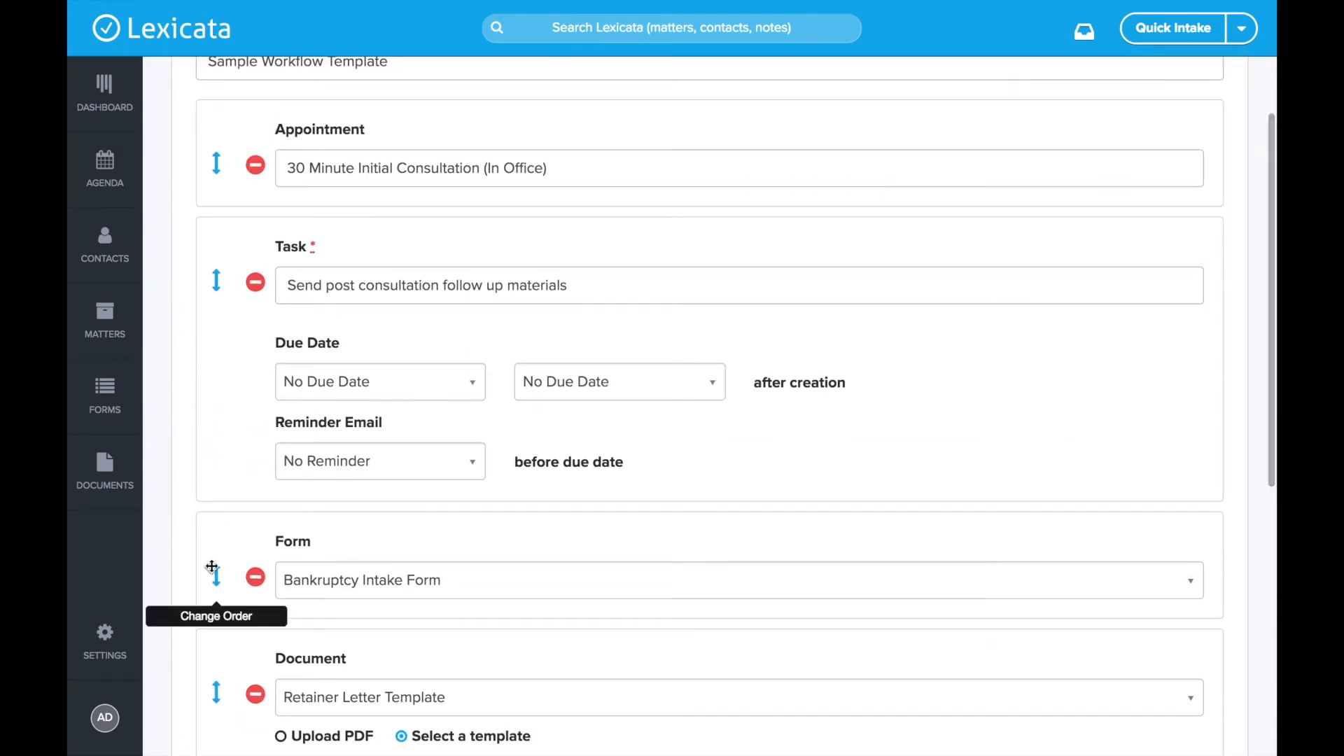
drag(217, 572, 234, 259)
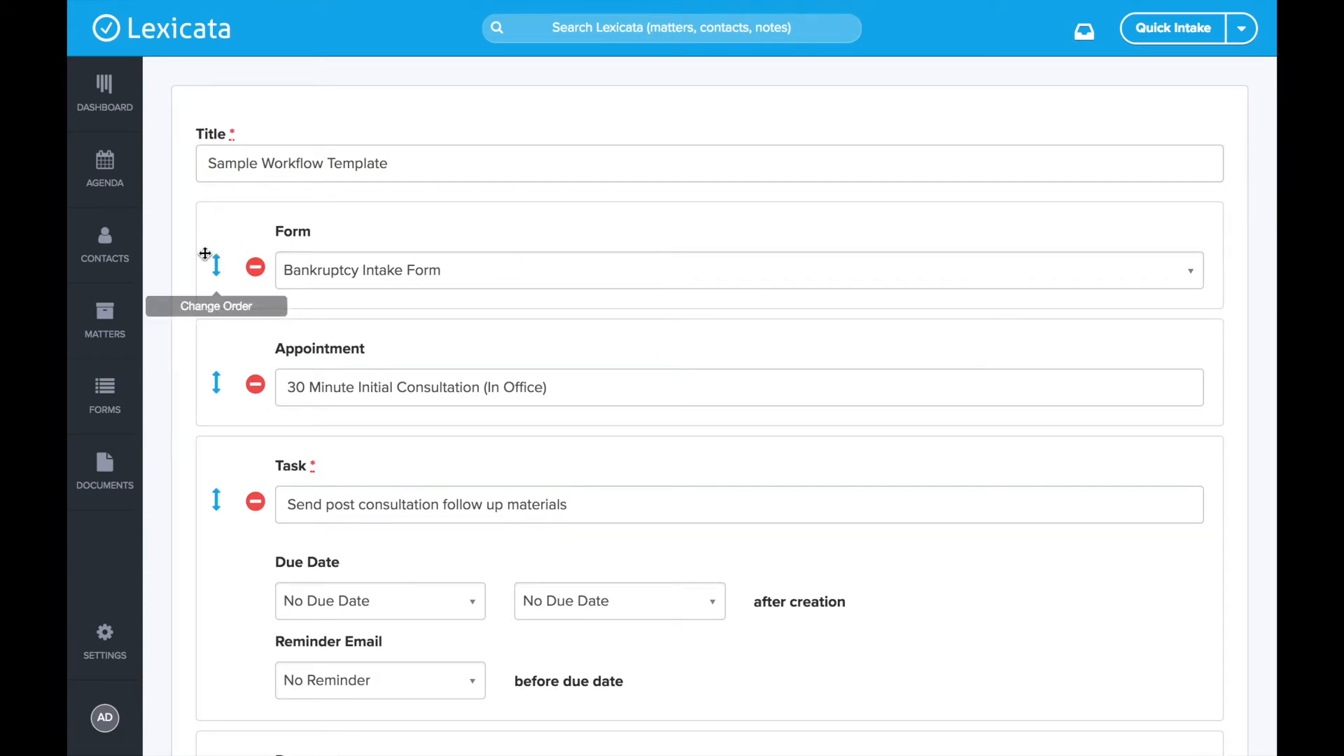
- Scroll through the reordered items down to the bottom of the template form
scroll(295, 255, down, 10)
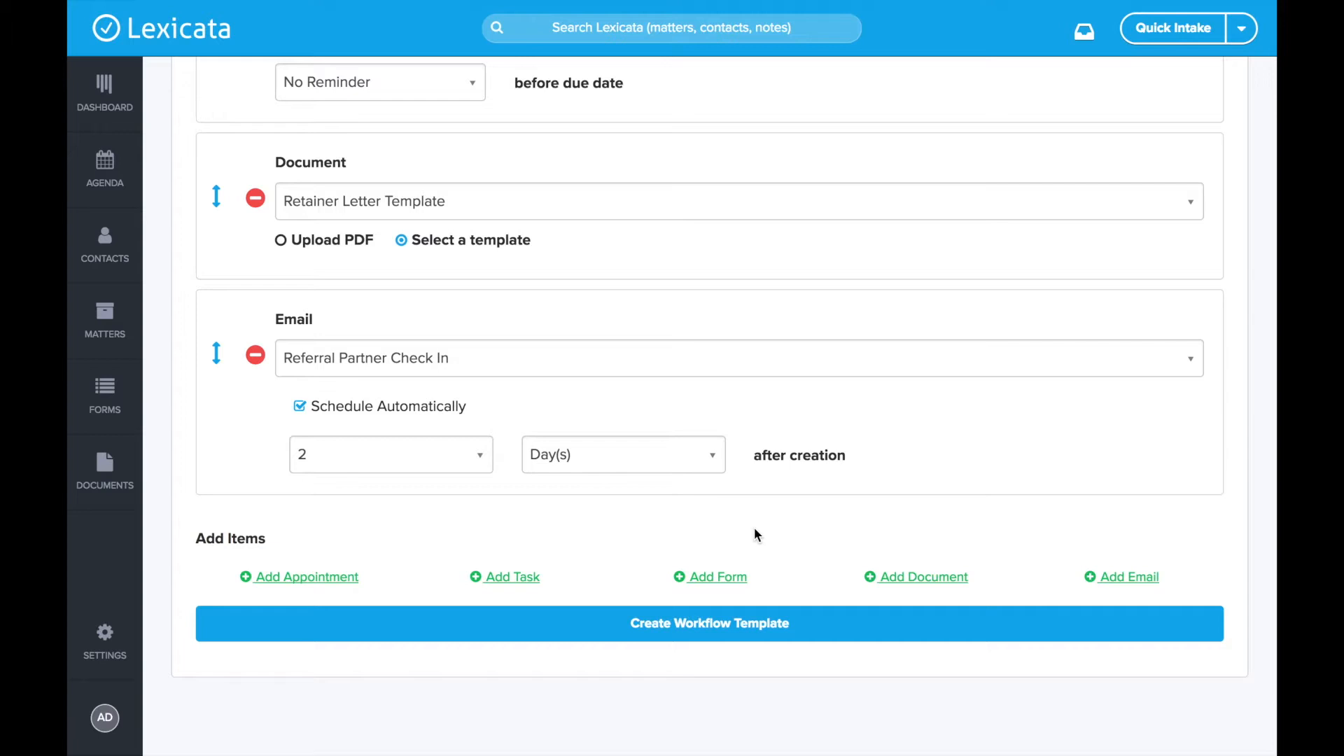
scroll(600, 324, up, 8)
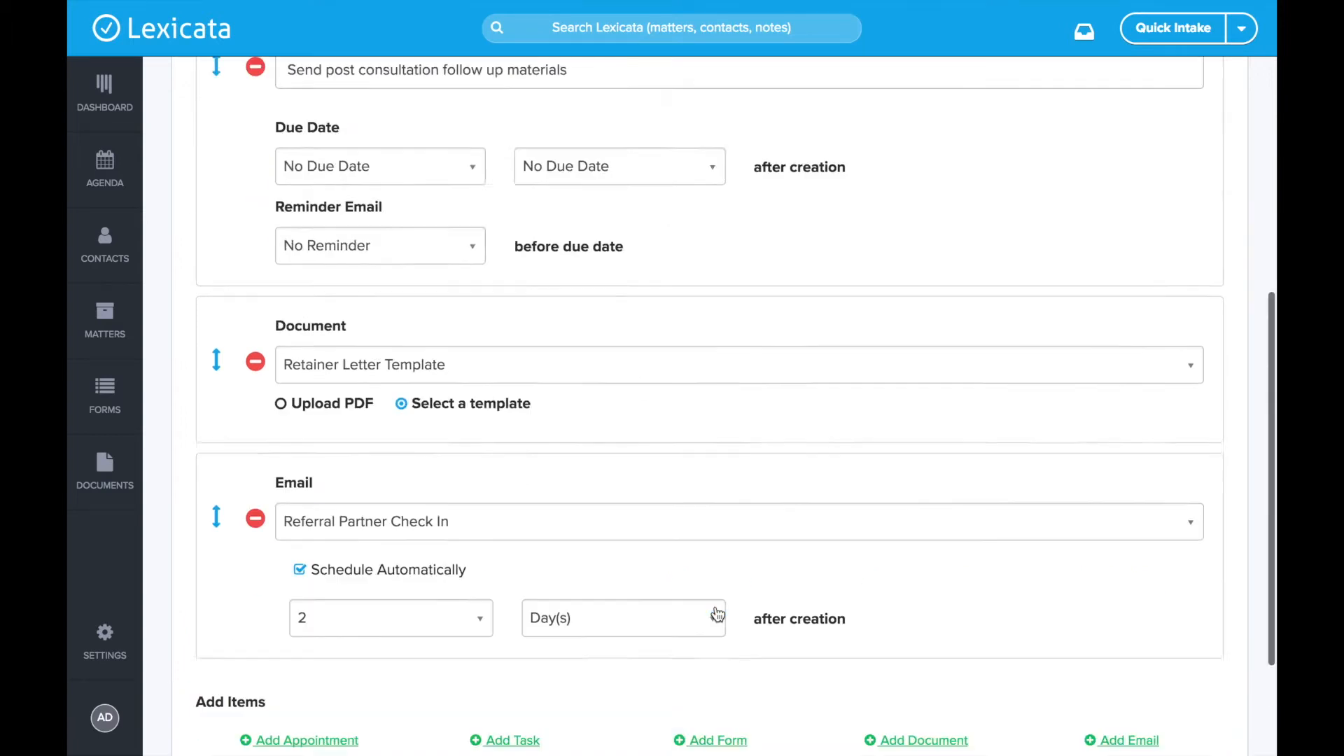
scroll(505, 378, down, 1)
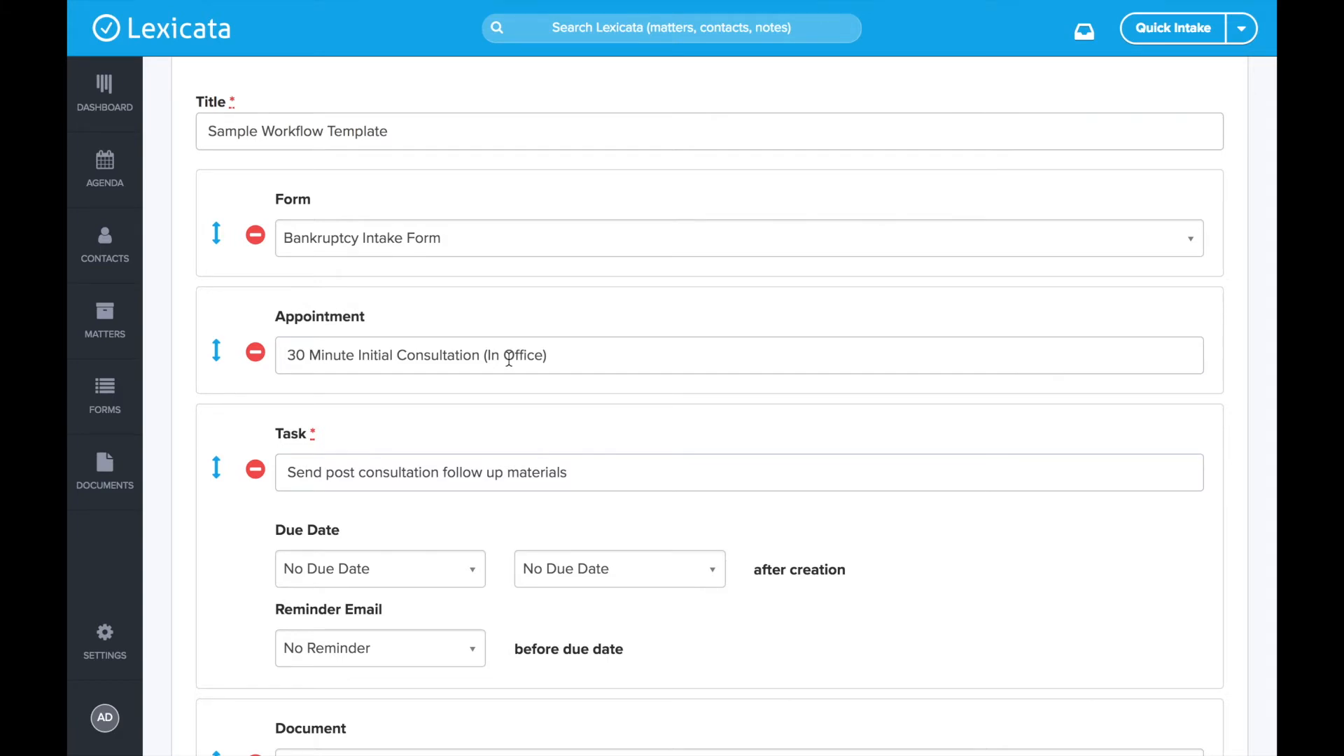
scroll(509, 358, down, 1)
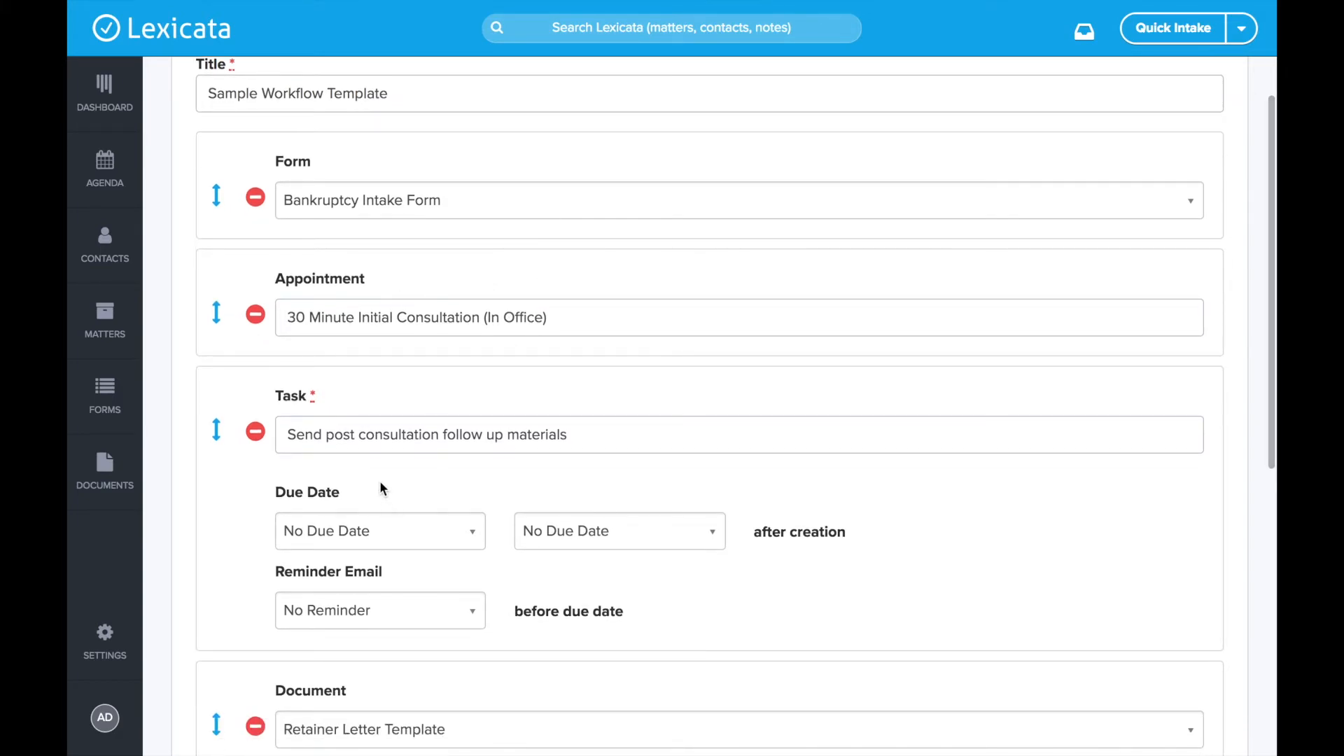
scroll(381, 486, down, 4)
drag(287, 265, 675, 273)
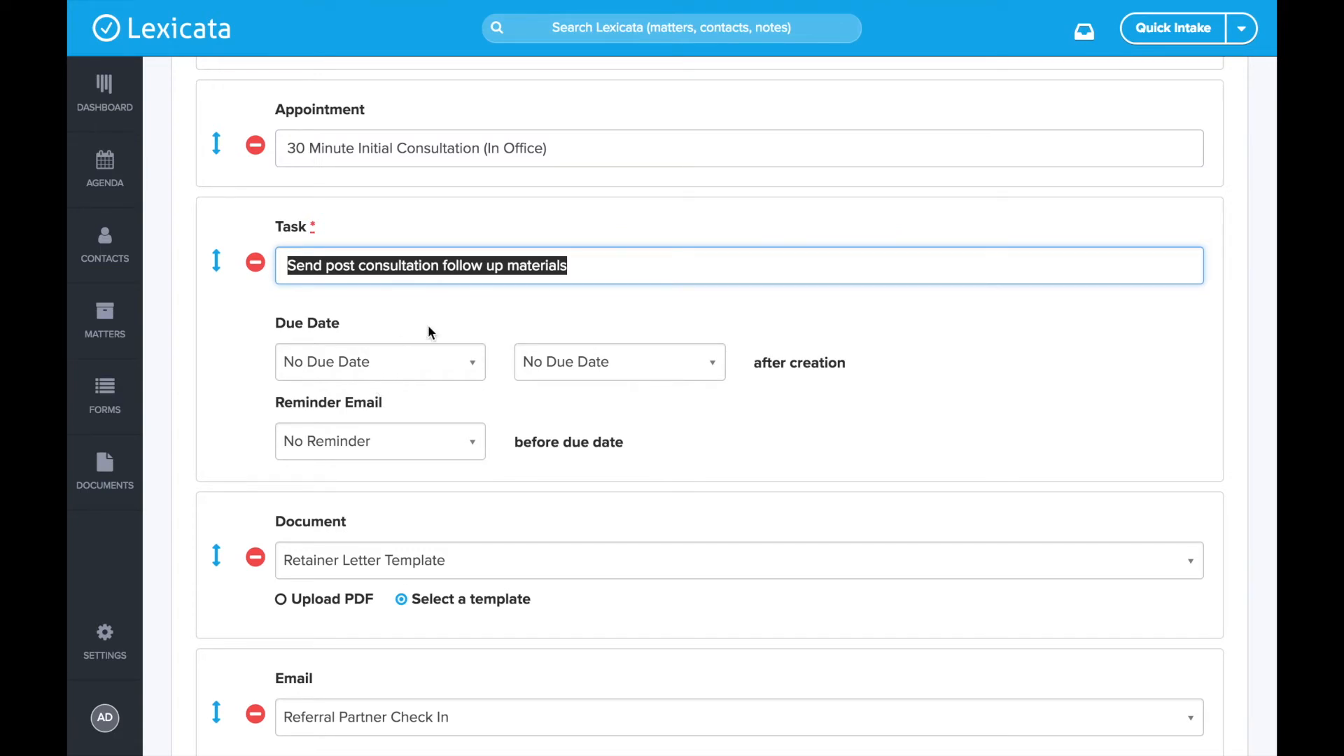
scroll(429, 333, up, 3)
click(432, 367)
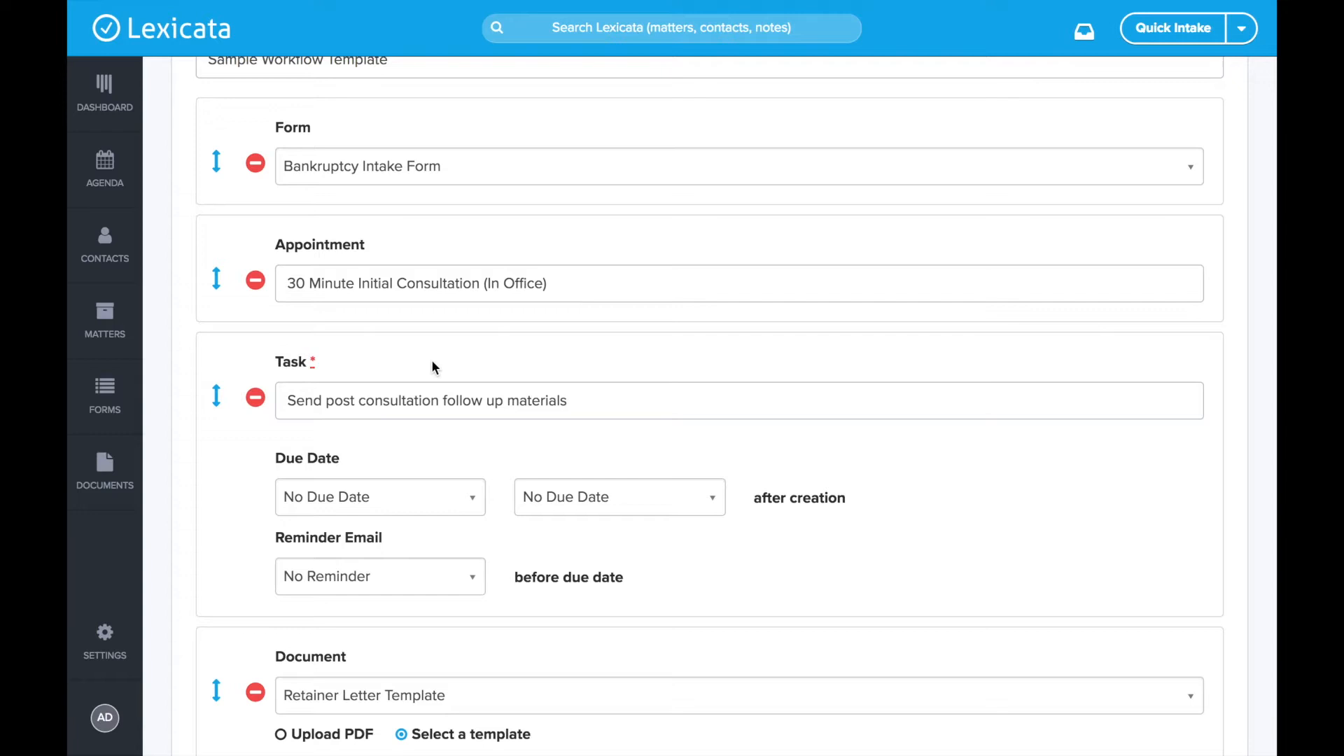
scroll(488, 423, up, 2)
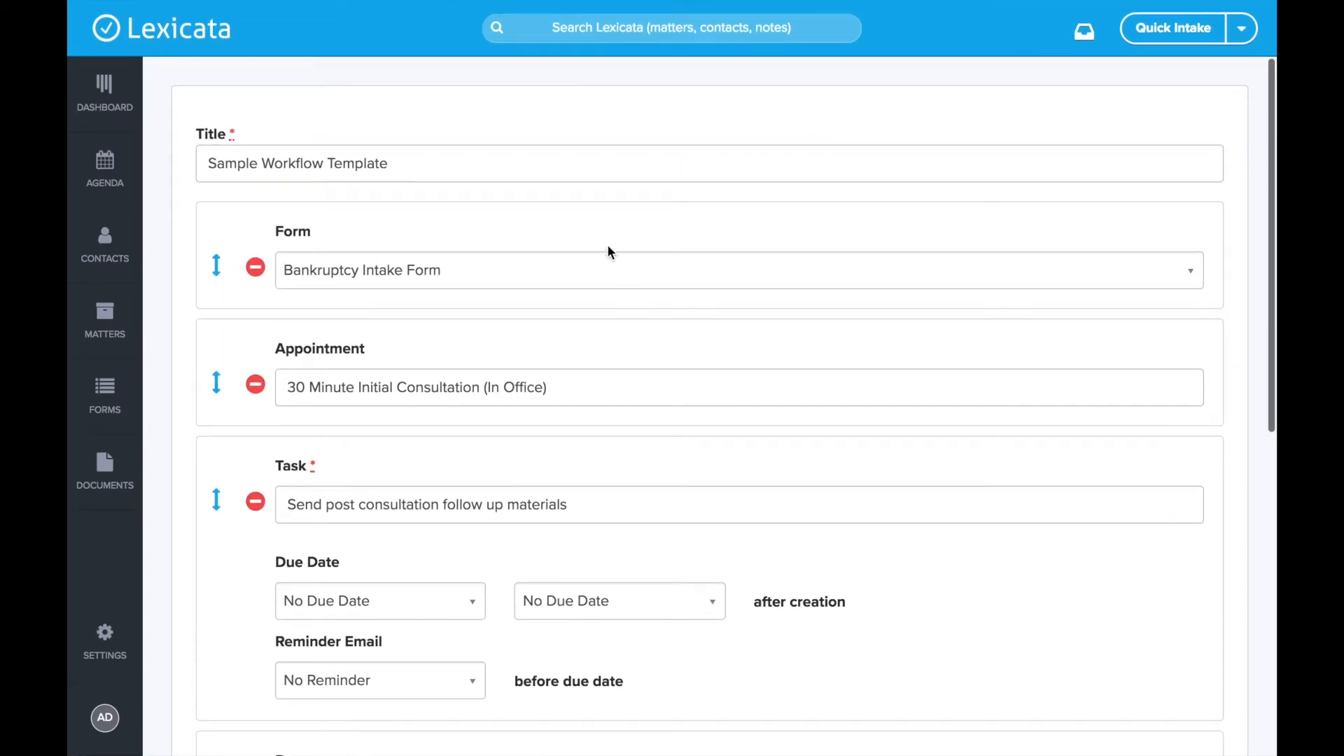
scroll(609, 255, down, 9)
scroll(606, 240, down, 3)
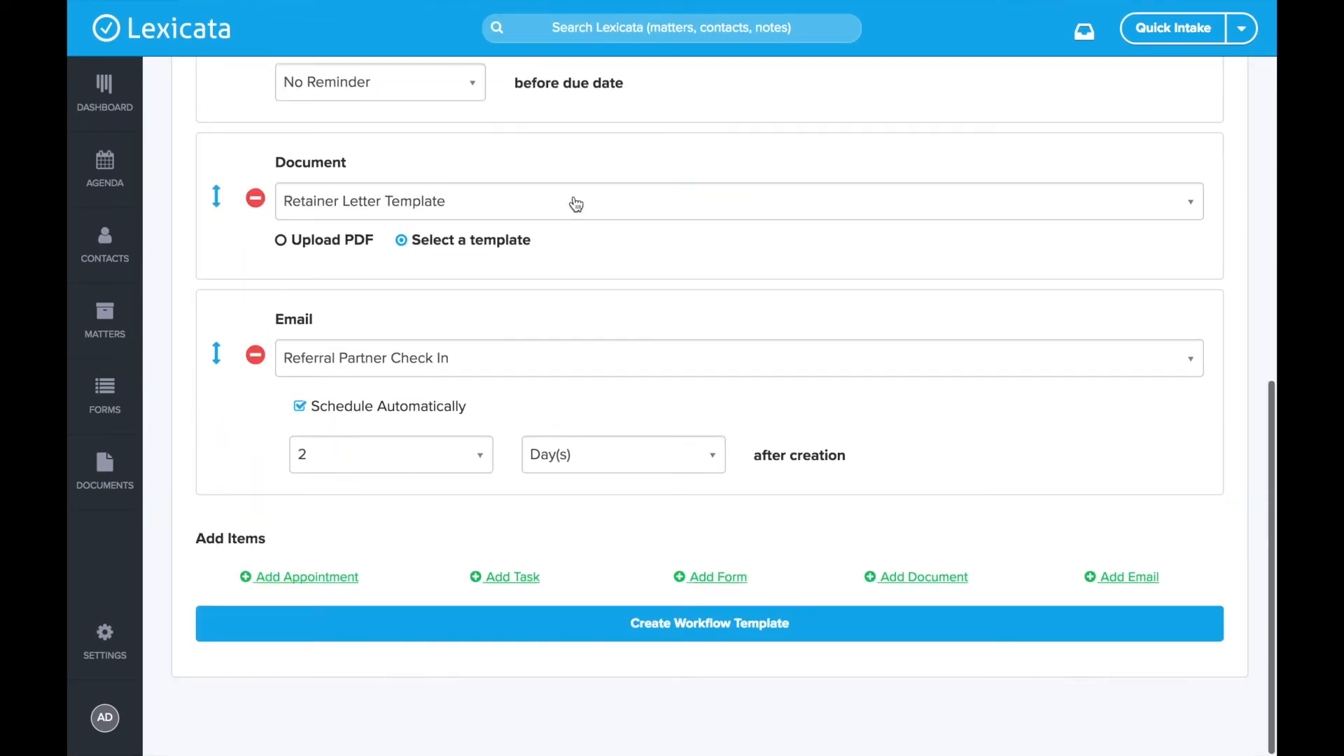
- Create the workflow template and confirm it is listed beside Intake Checklist
click(730, 621)
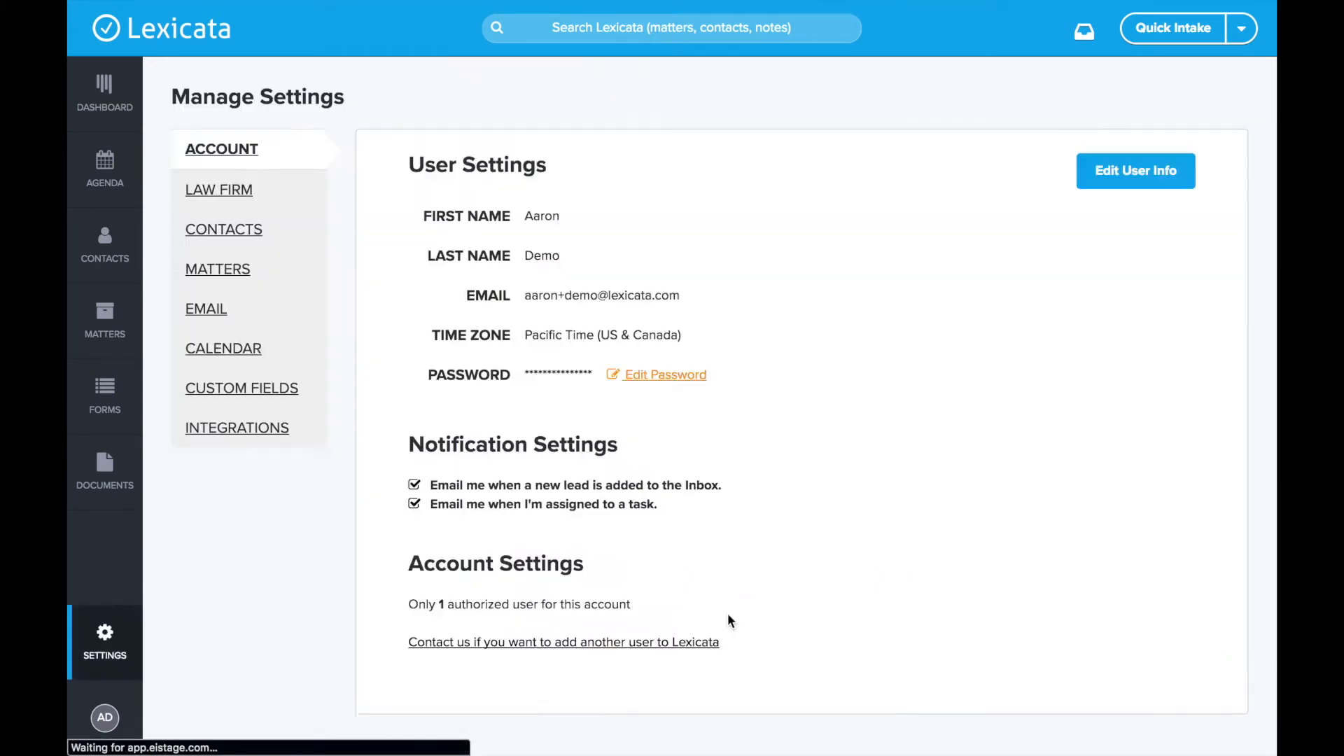
scroll(705, 513, down, 2)
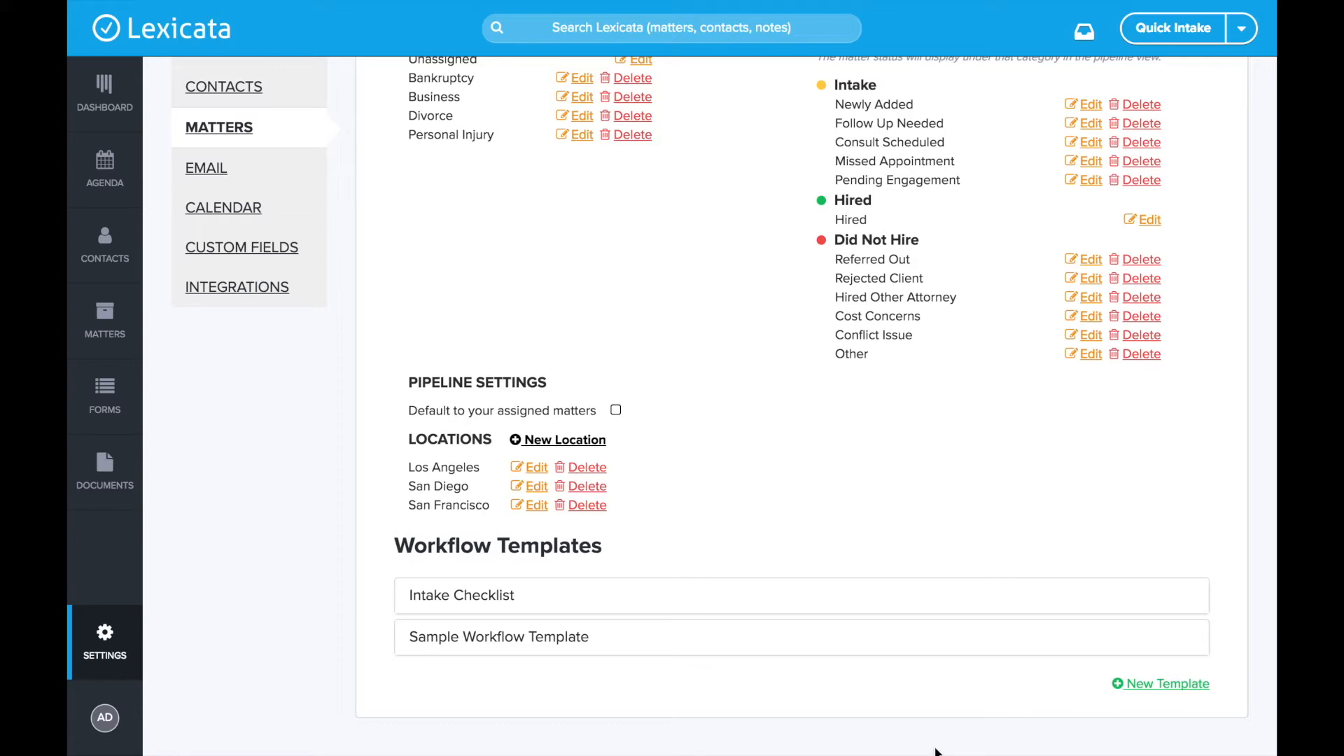
scroll(864, 532, up, 2)
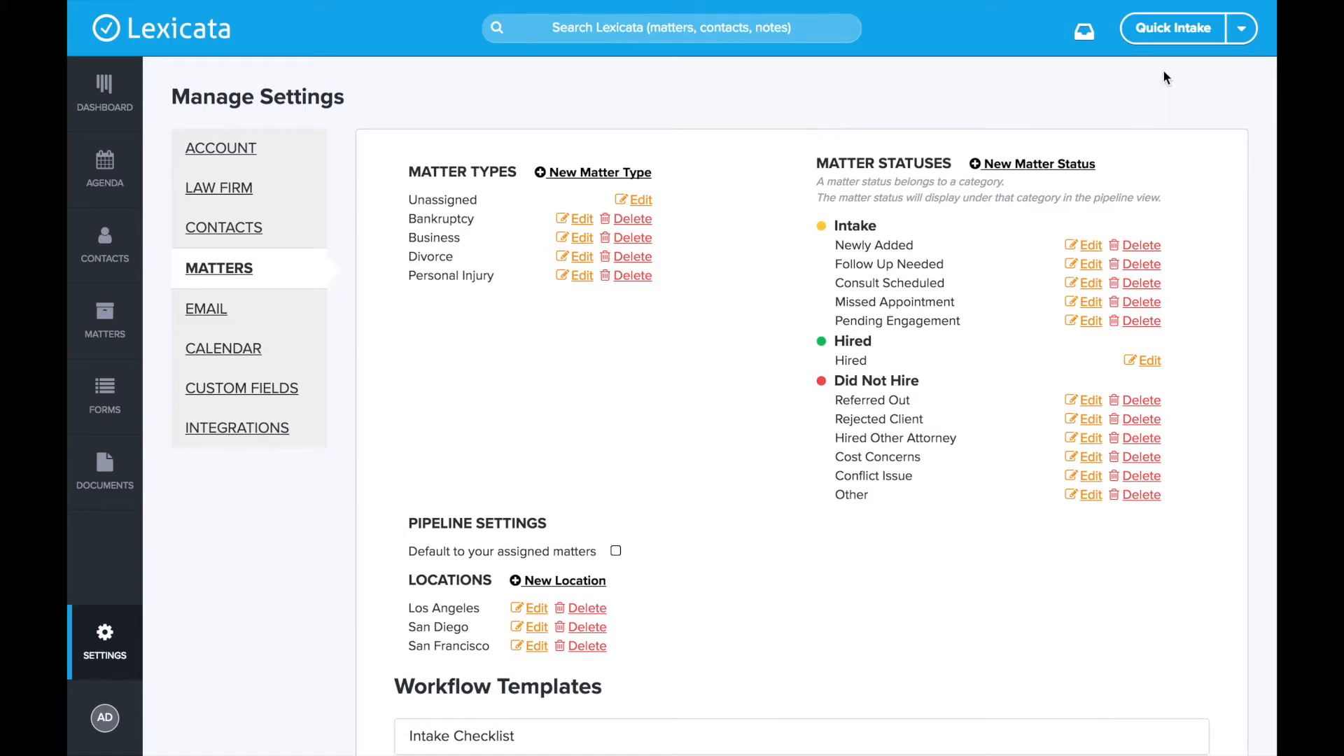
- Create a new lead matter via Quick Intake with the contact's first name, last name and e-mail address
click(1176, 29)
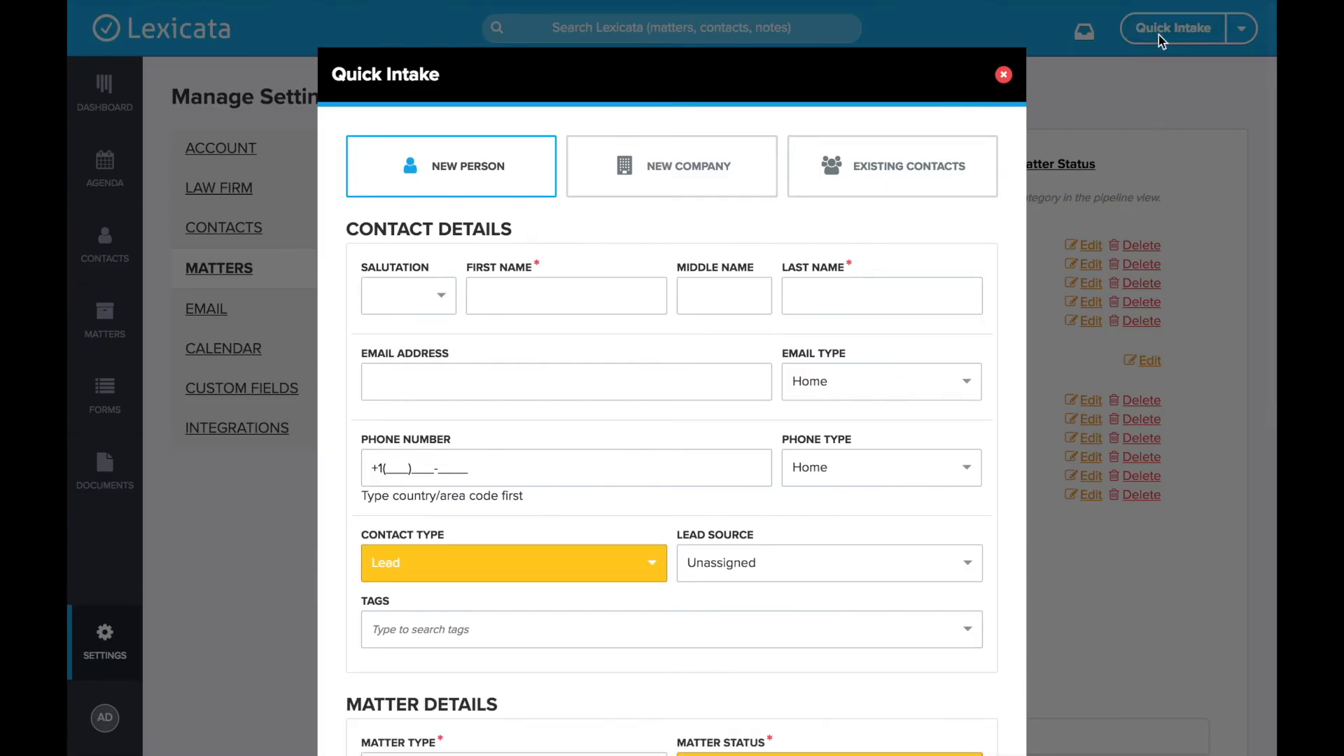
click(577, 284)
key(Tab)
key(Tab)
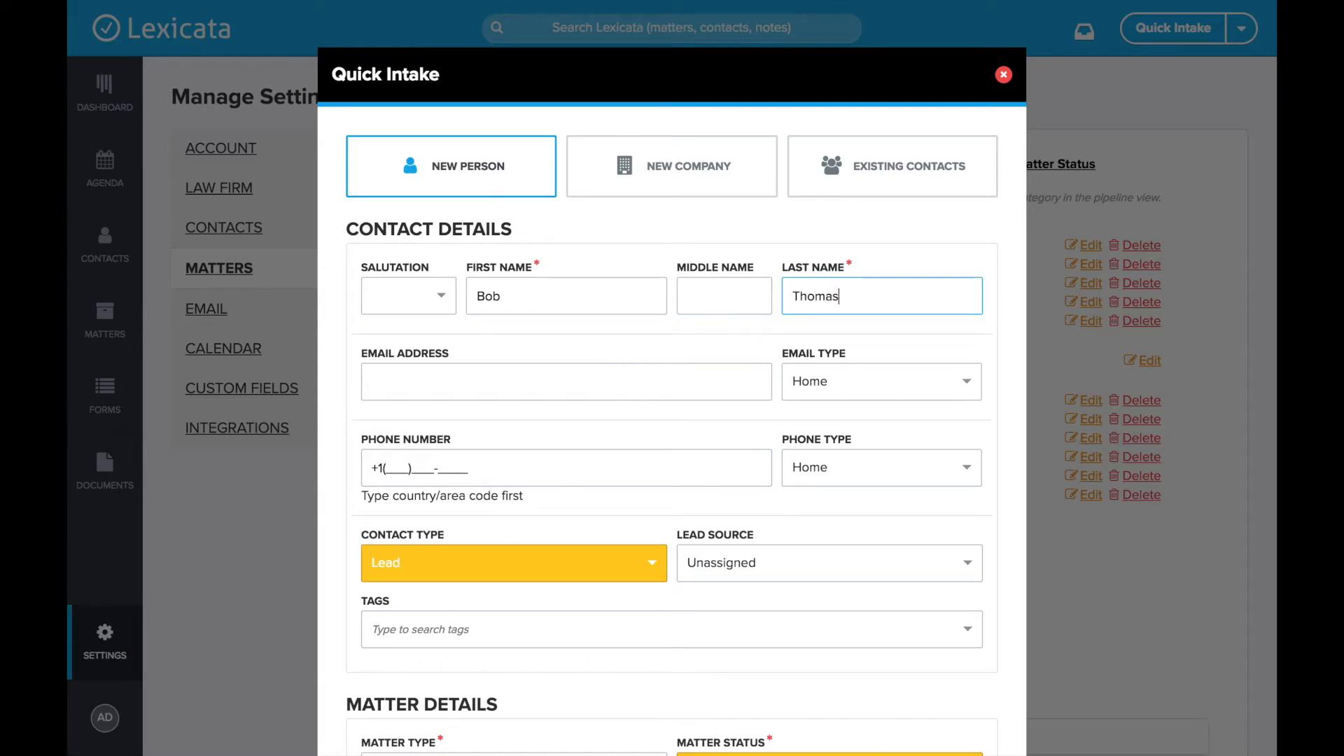
scroll(471, 302, down, 6)
scroll(470, 304, up, 2)
click(444, 91)
text(info)
key(Tab)
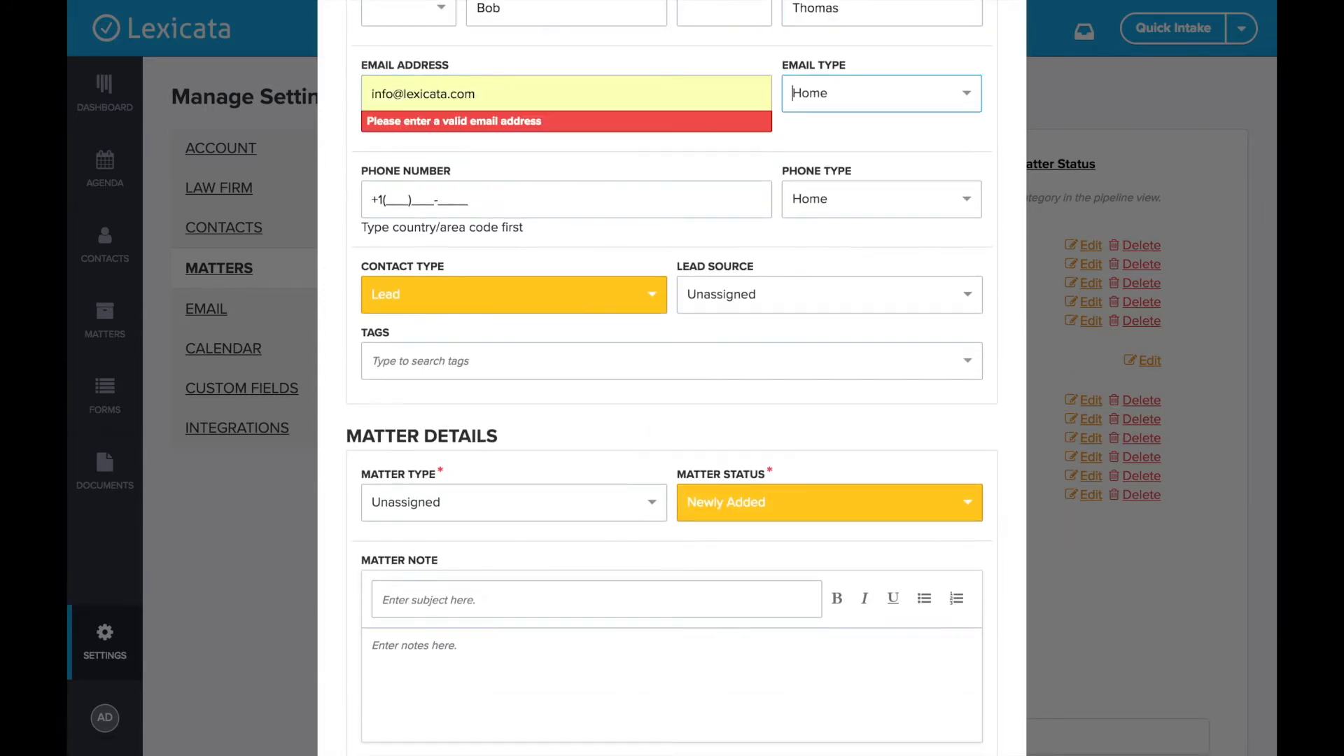
scroll(507, 140, down, 4)
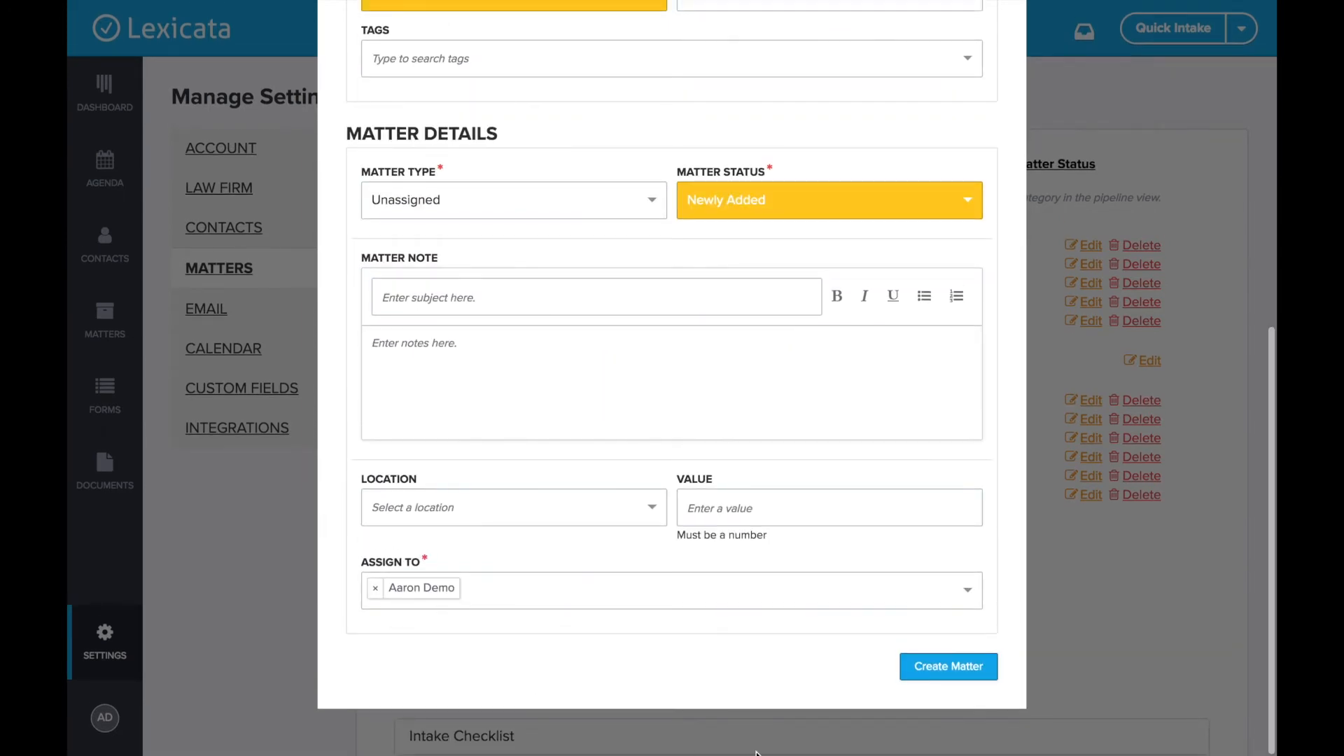
click(972, 668)
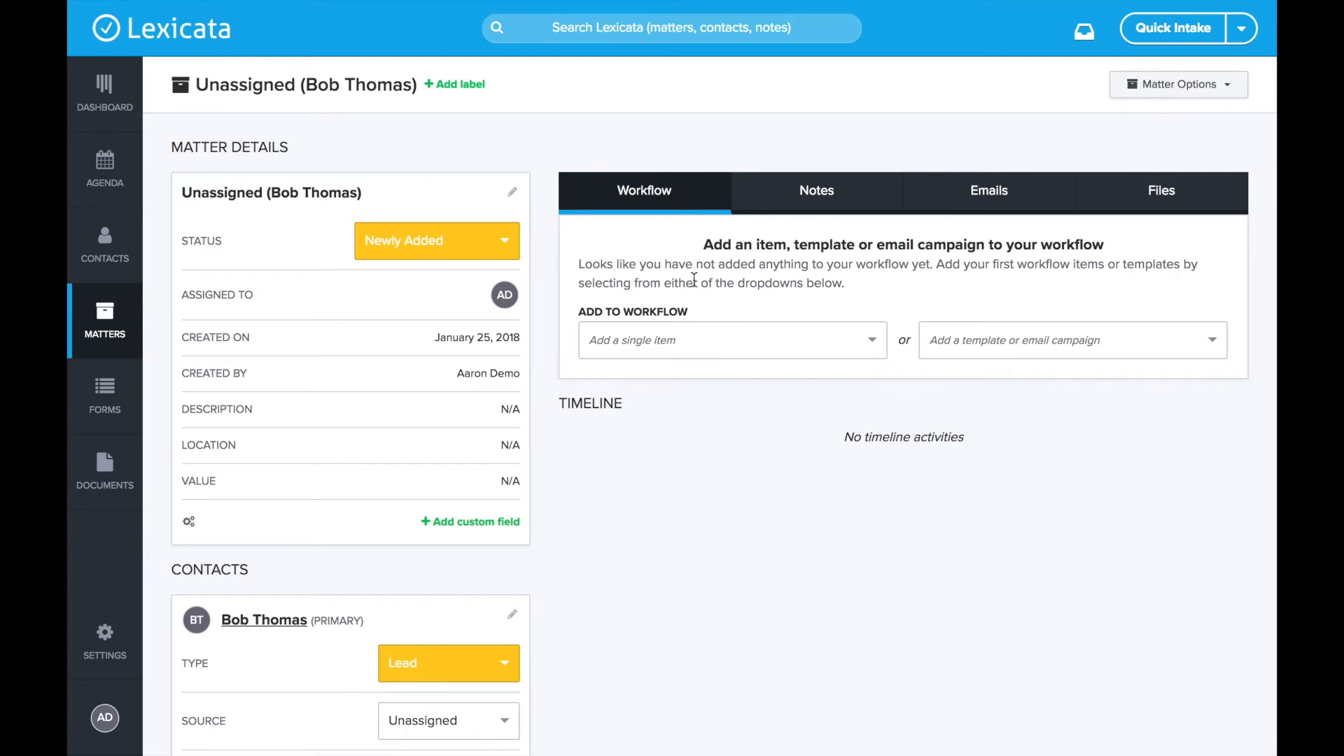
- Apply the Sample Workflow Template to the matter, adding its five items at 0/5 complete
drag(578, 311, 706, 318)
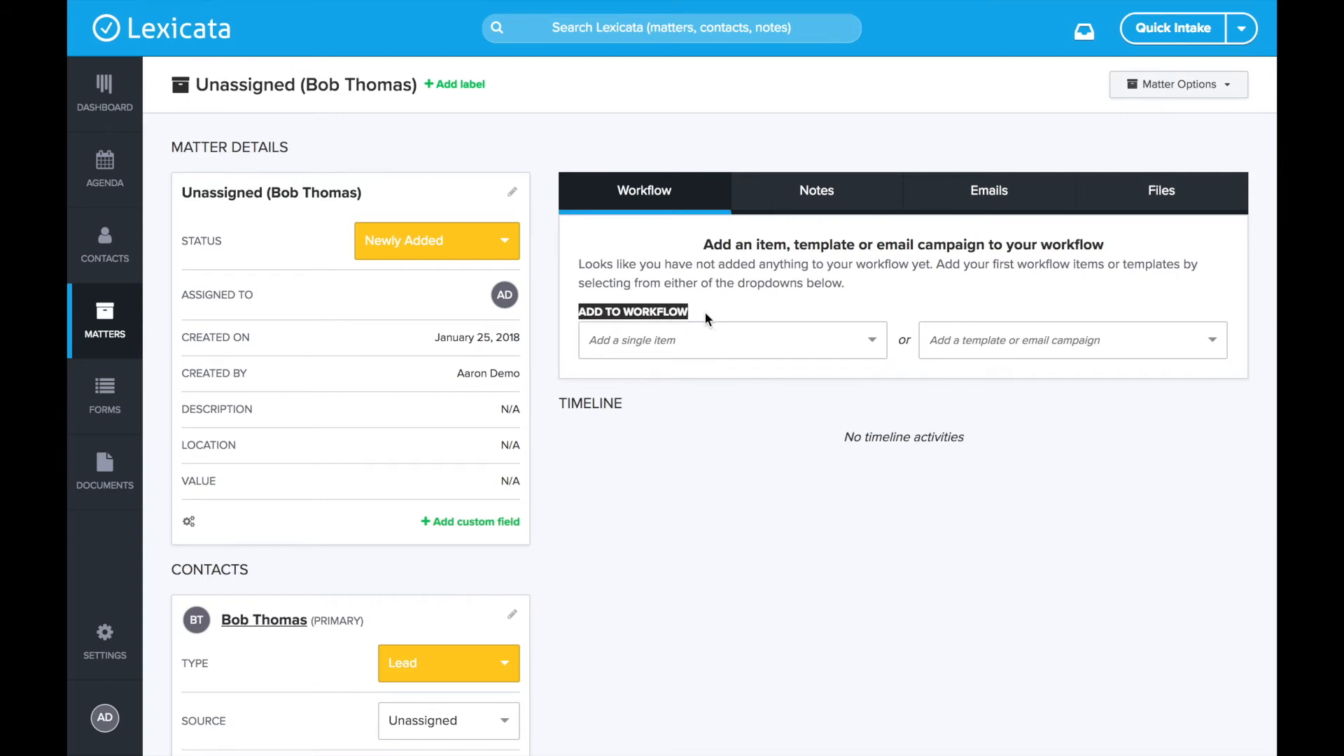
click(706, 318)
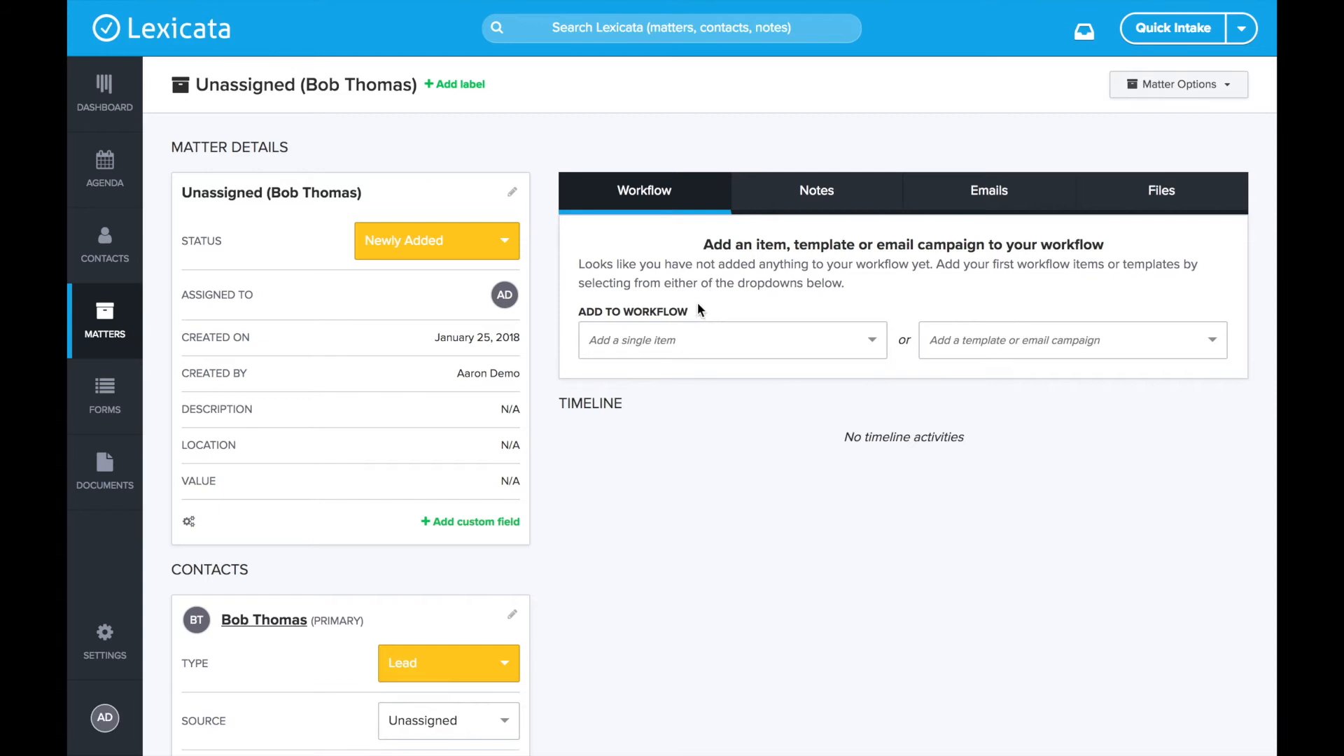
click(698, 339)
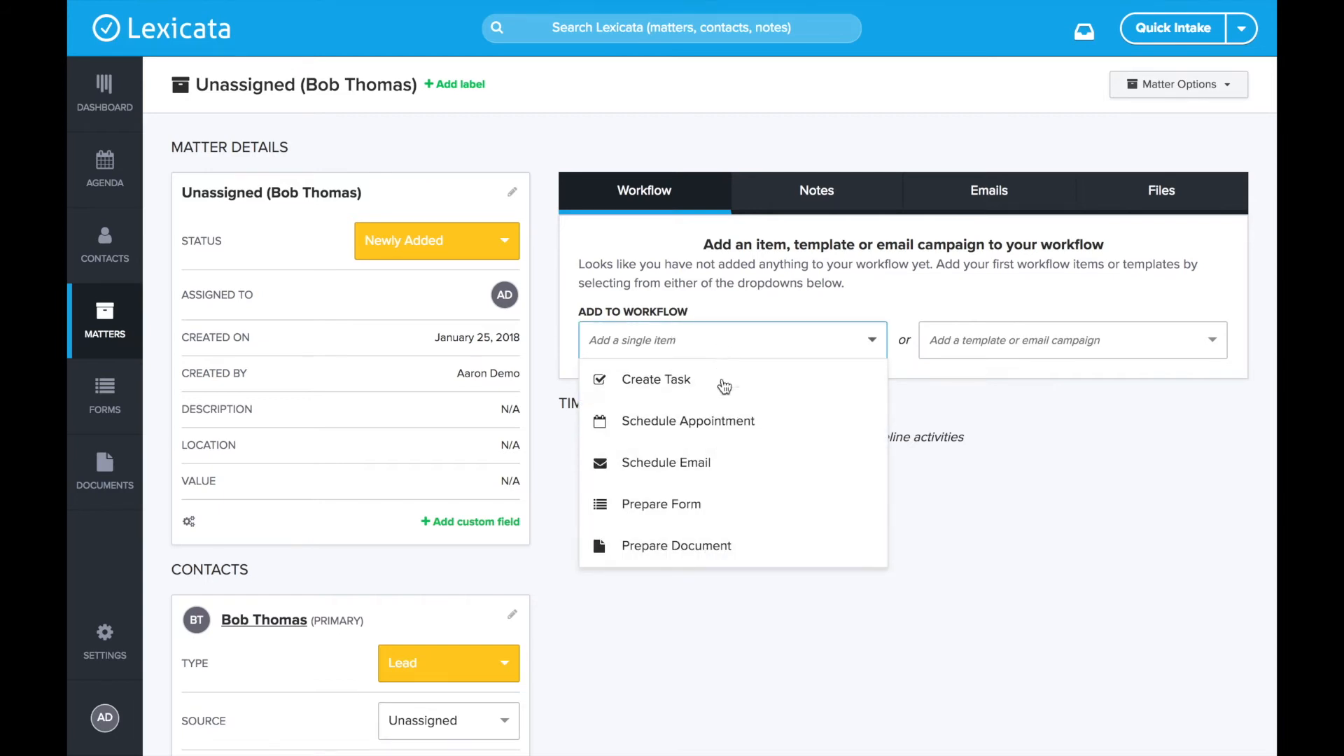
click(753, 294)
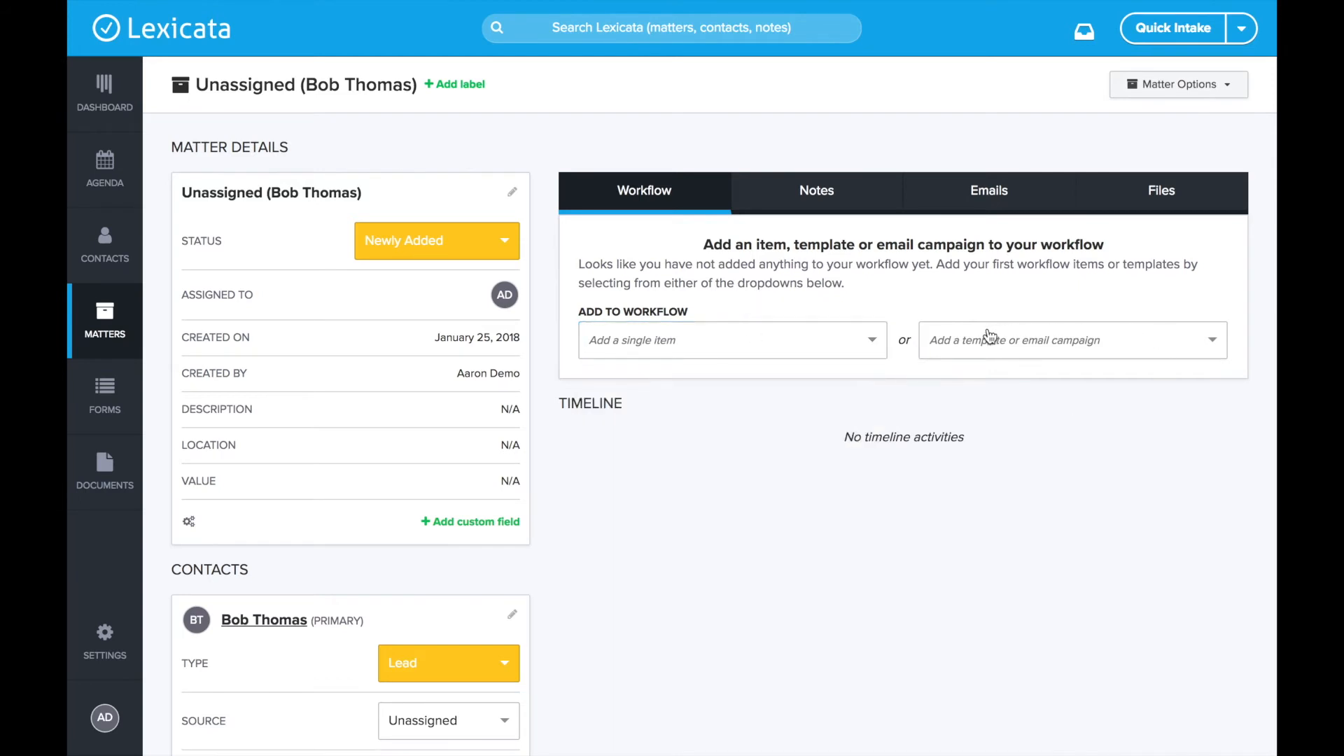
click(1080, 347)
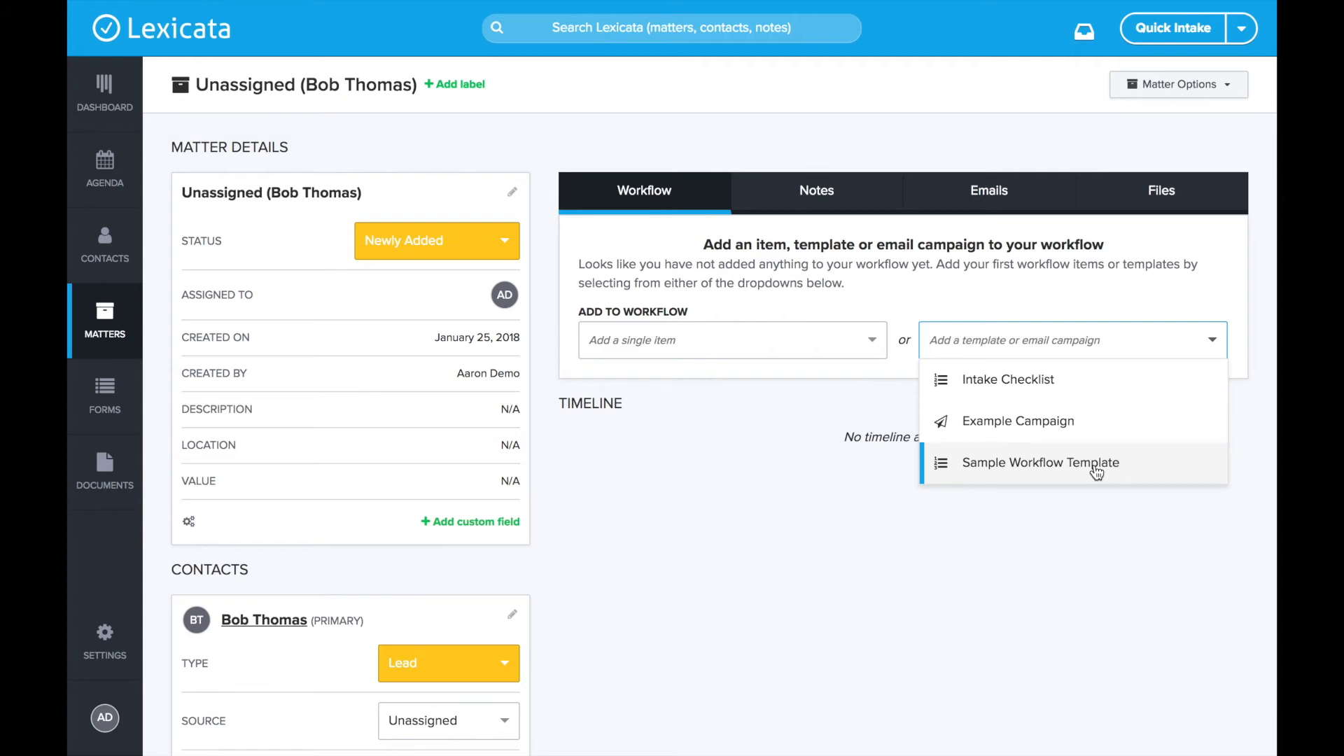
click(1043, 473)
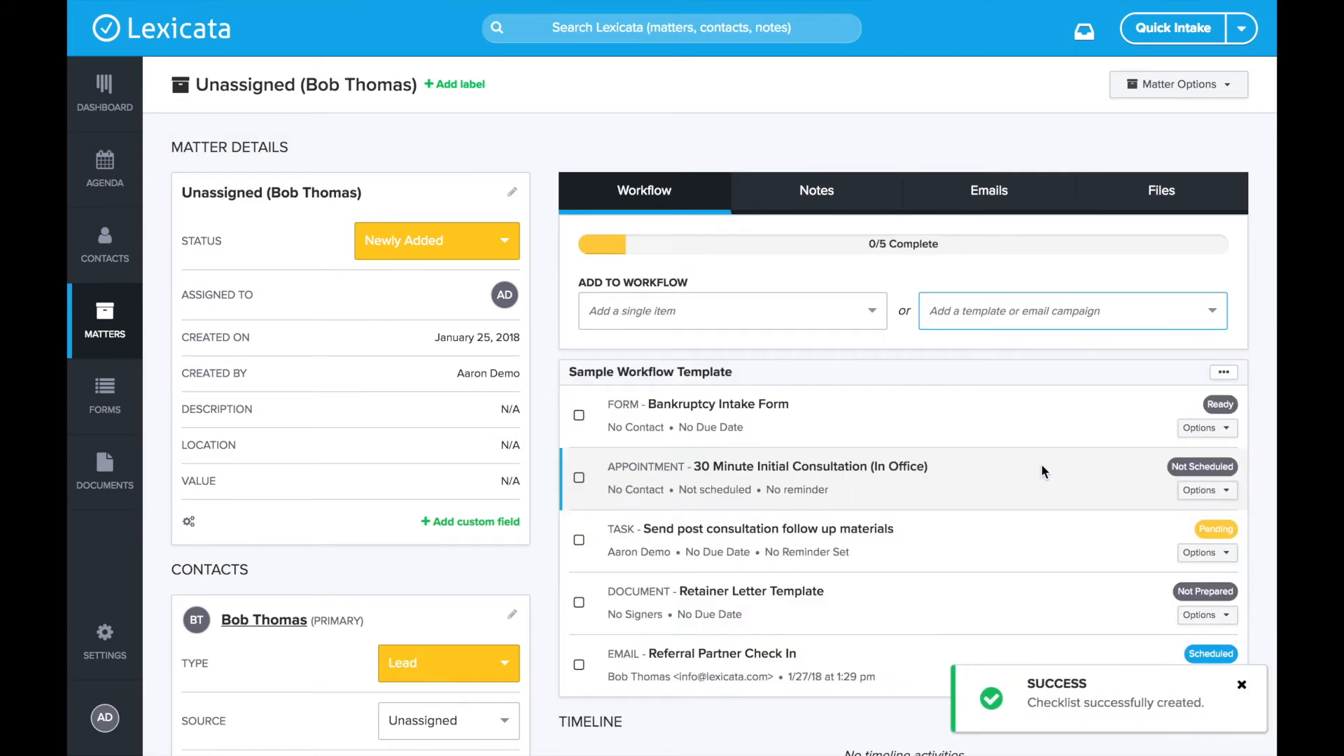
scroll(866, 399, down, 3)
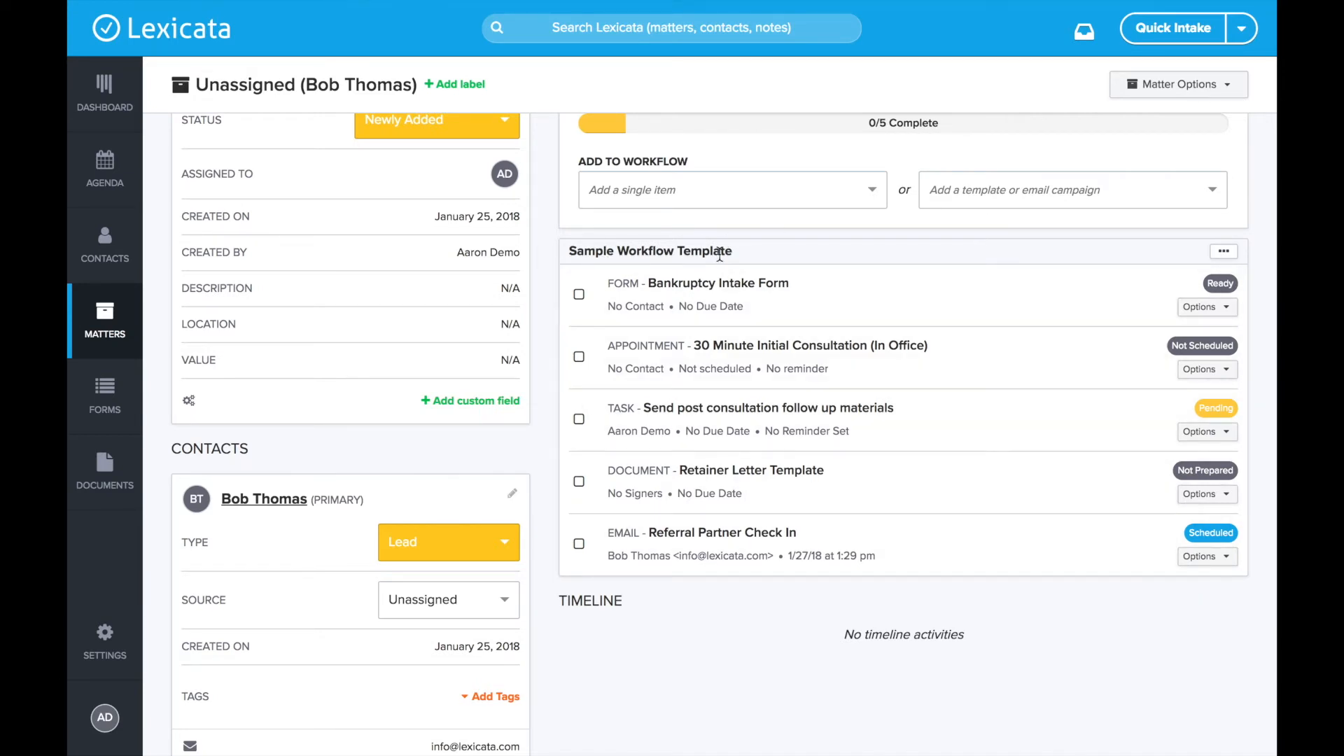
click(1225, 264)
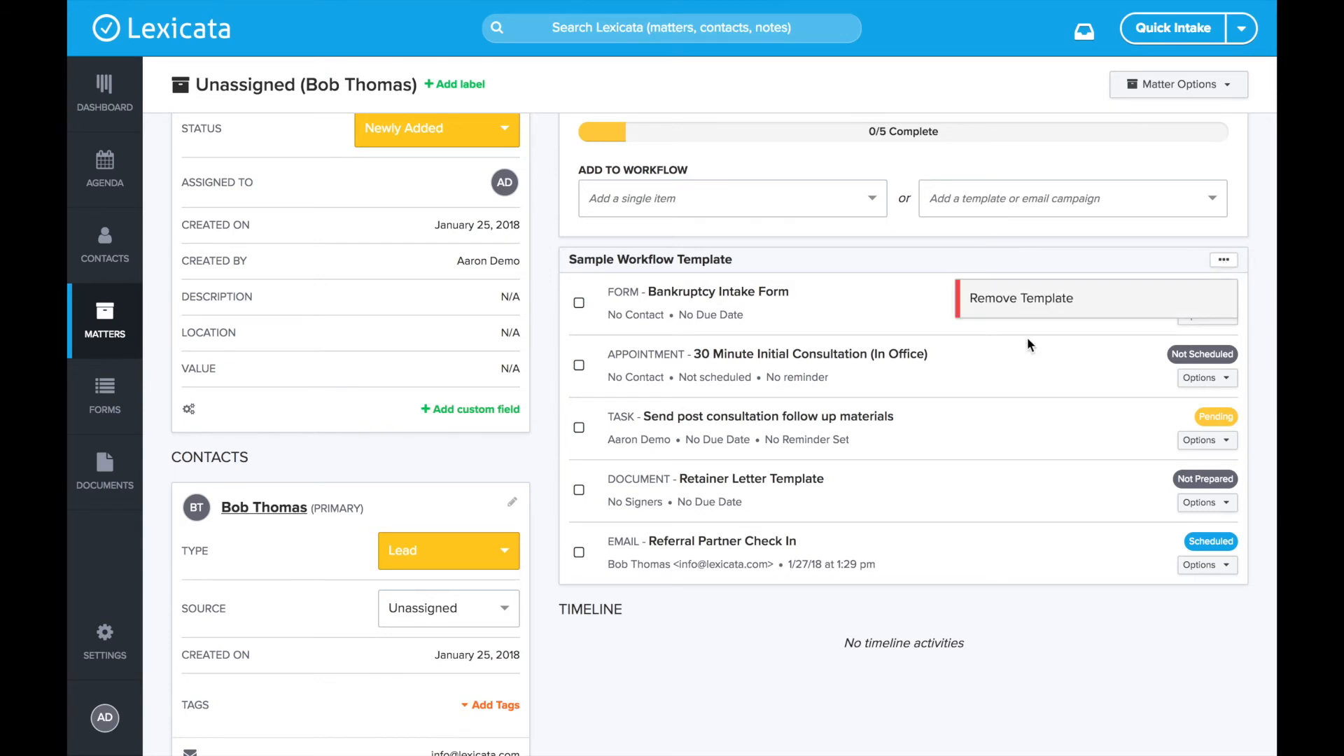
click(1092, 257)
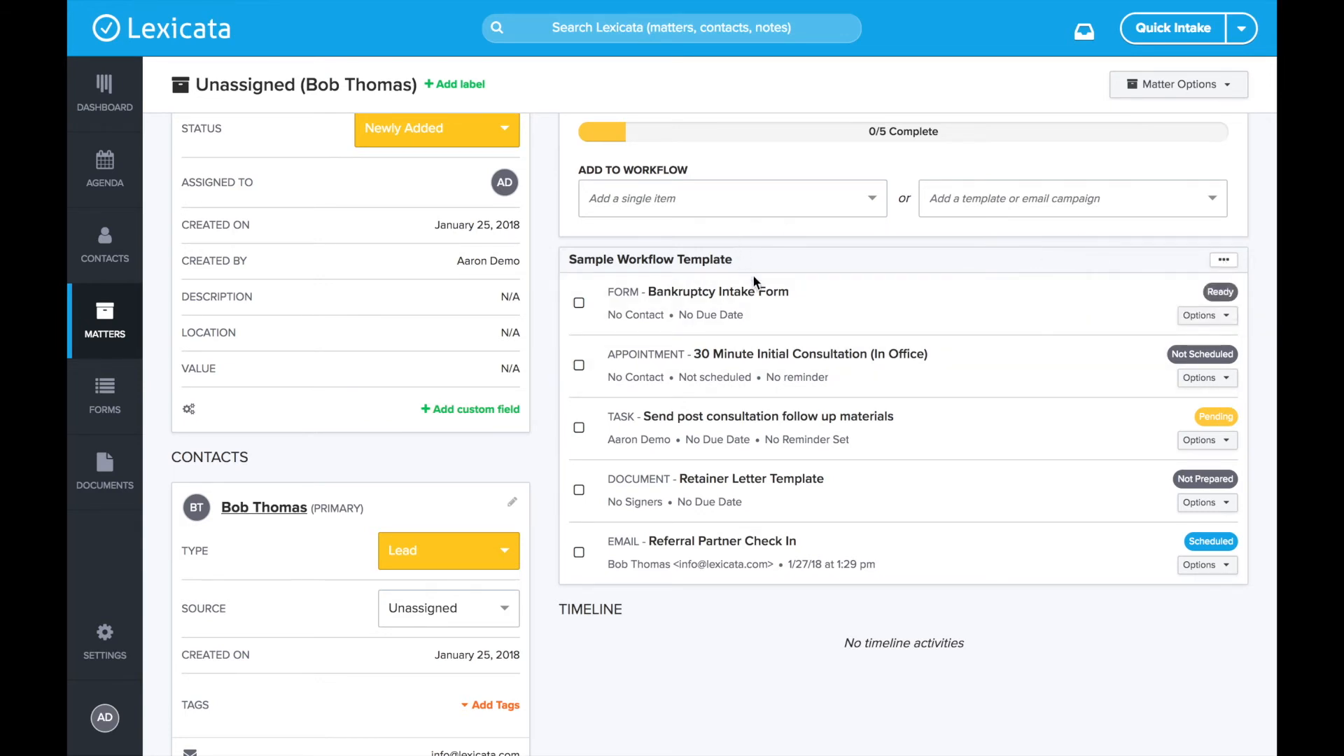
scroll(773, 304, down, 1)
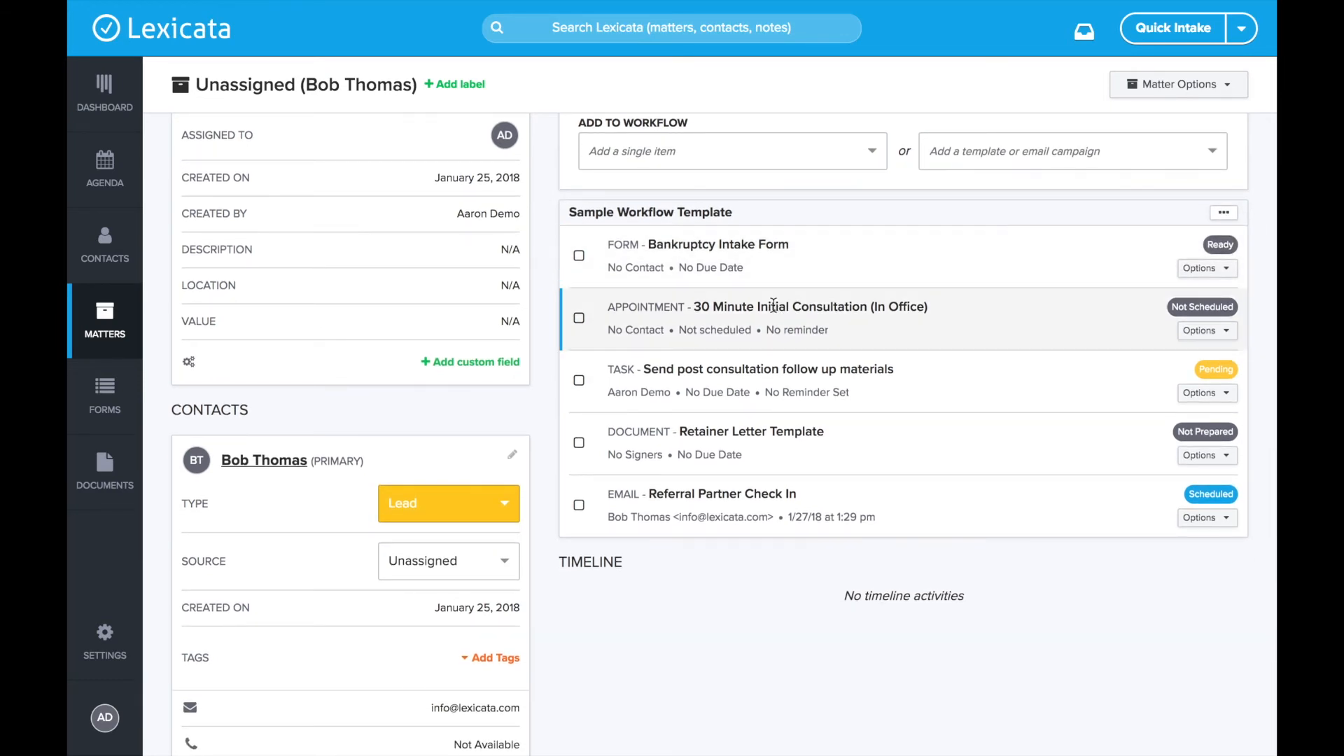
scroll(773, 305, up, 1)
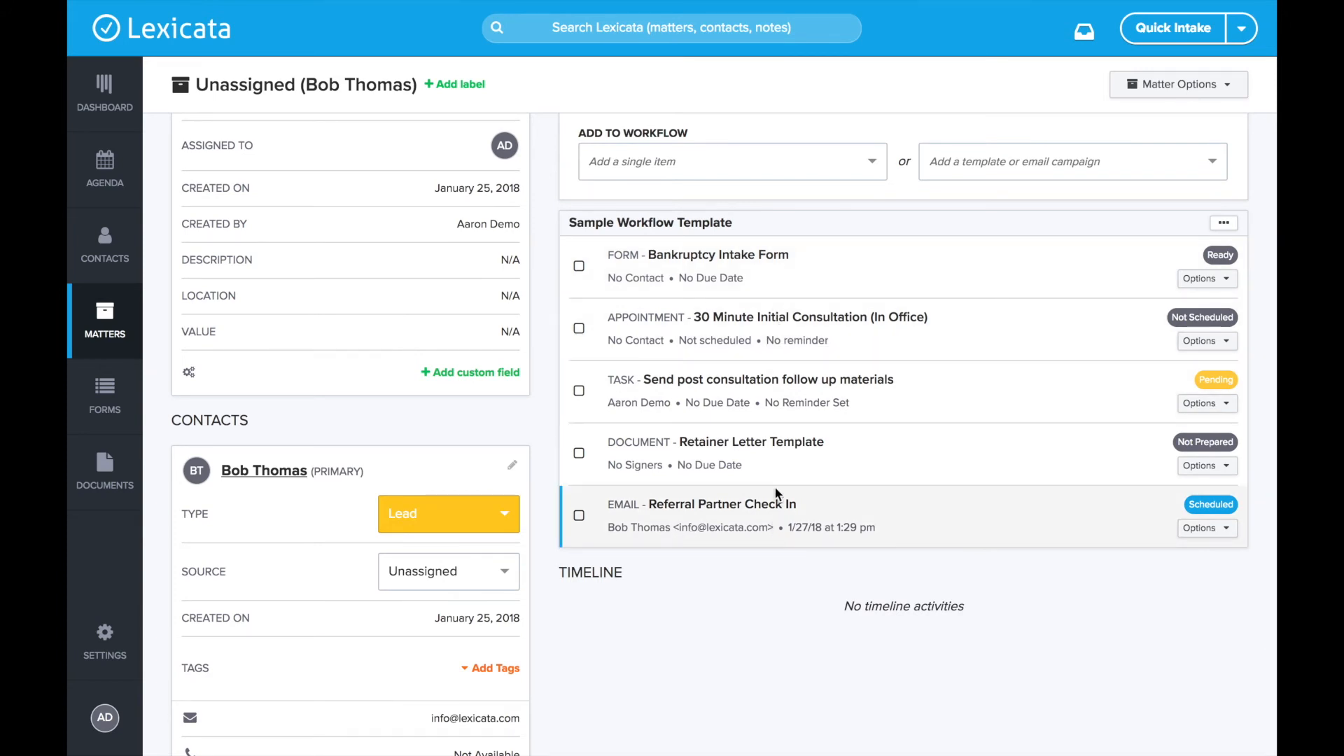
scroll(774, 486, up, 2)
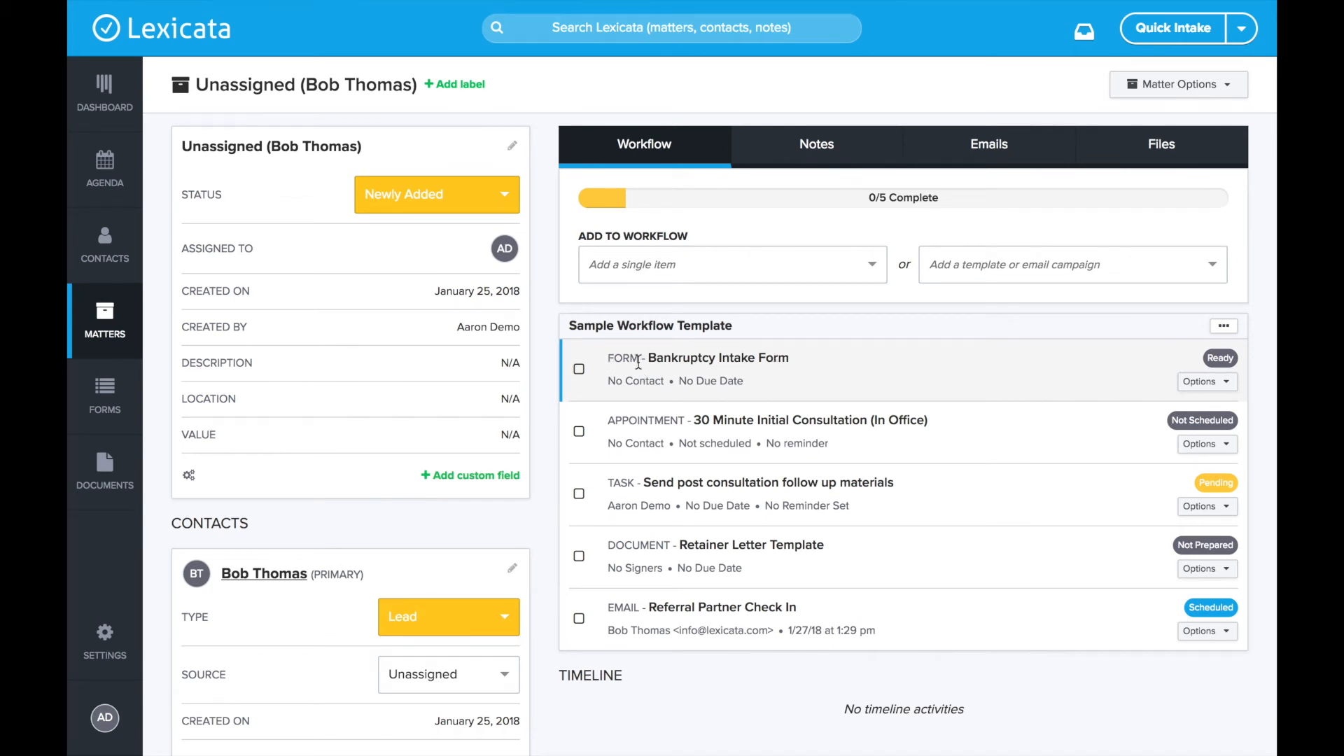
- Prepare the Bankruptcy Intake Form to e-mail to the contact, save it, and tick its item off
click(1206, 381)
click(1057, 421)
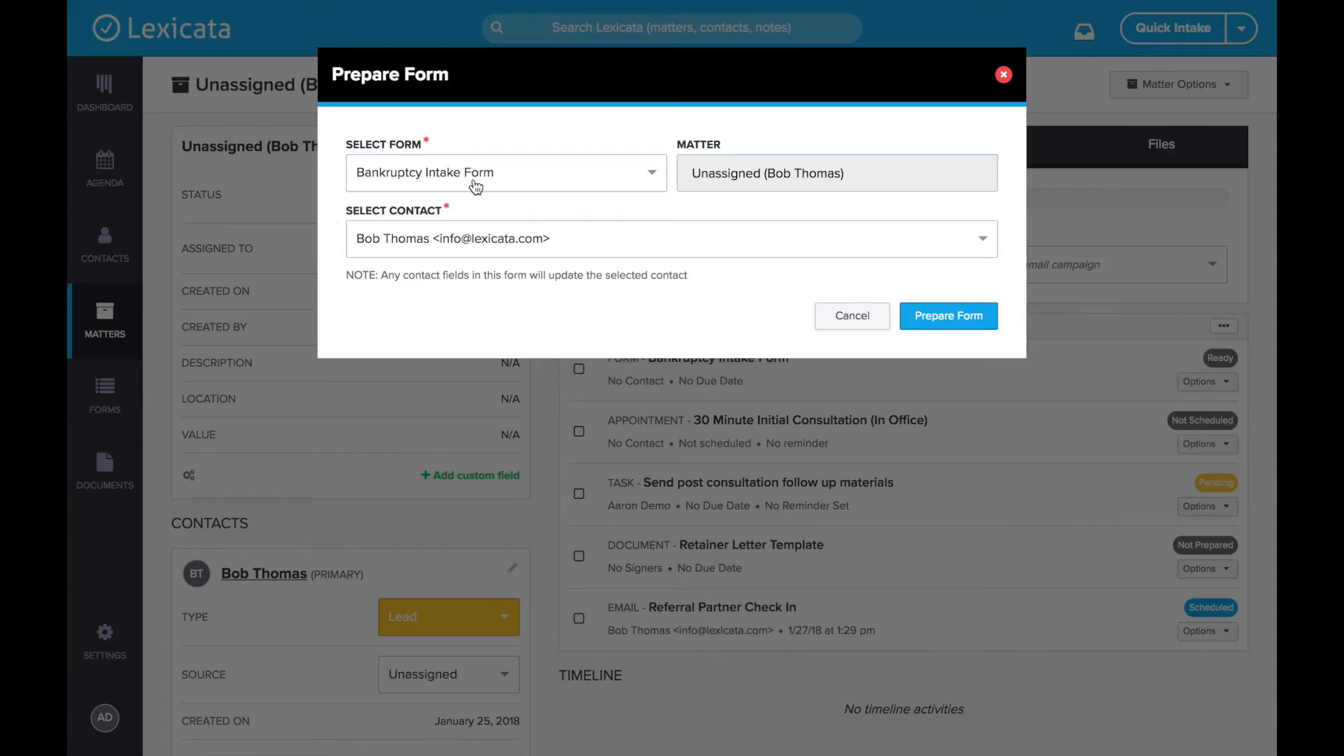
click(947, 321)
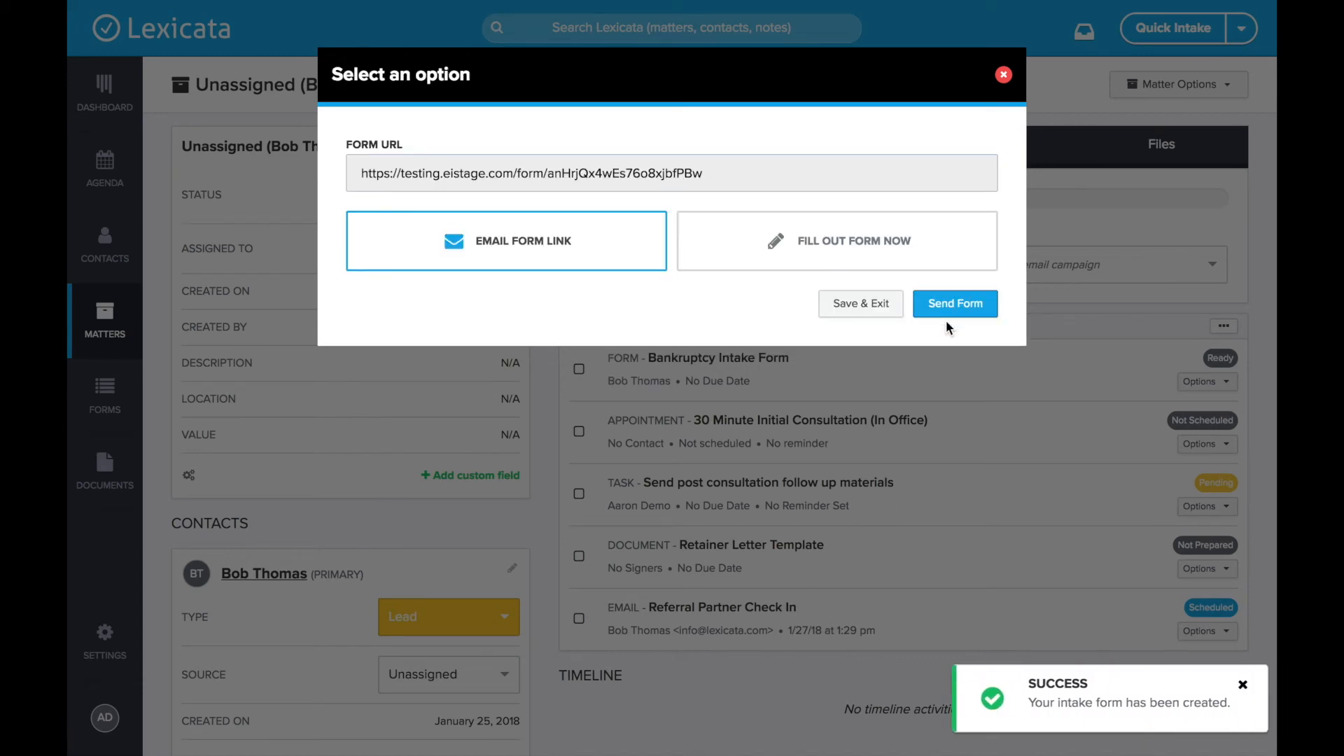
click(858, 234)
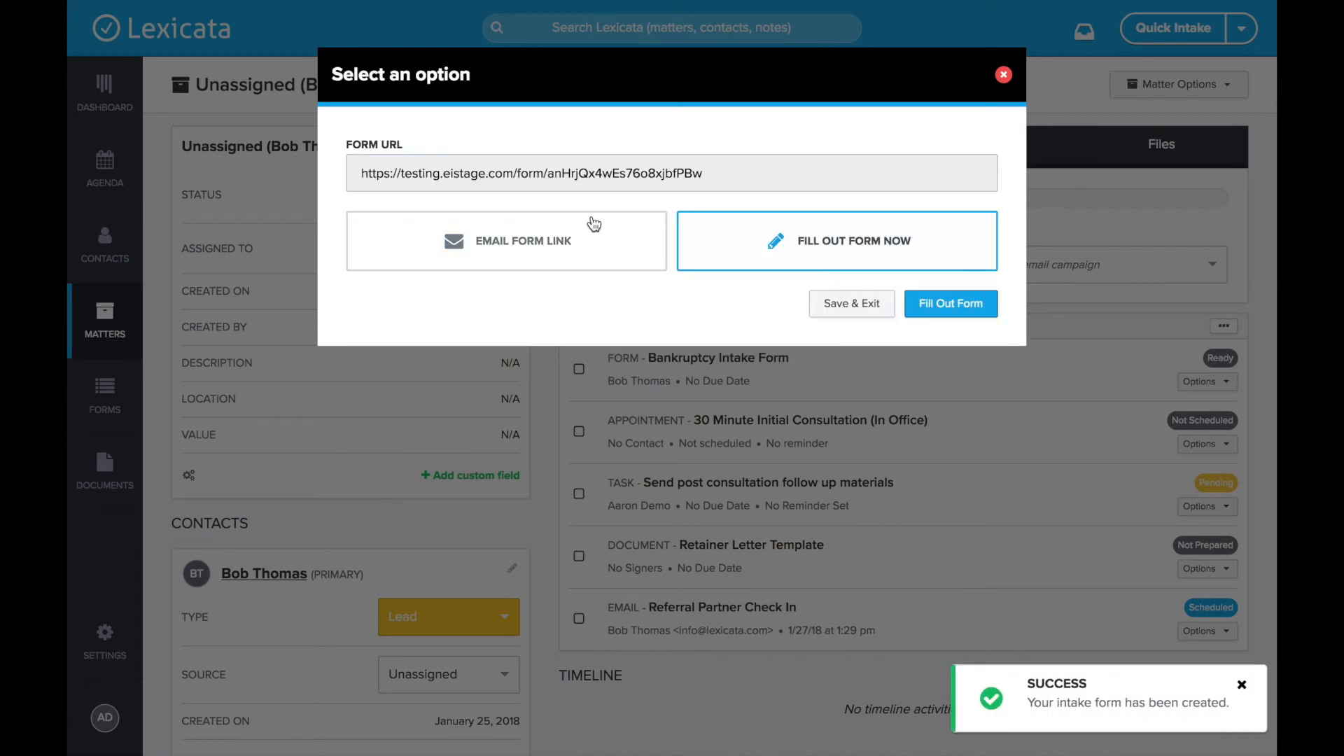
click(516, 238)
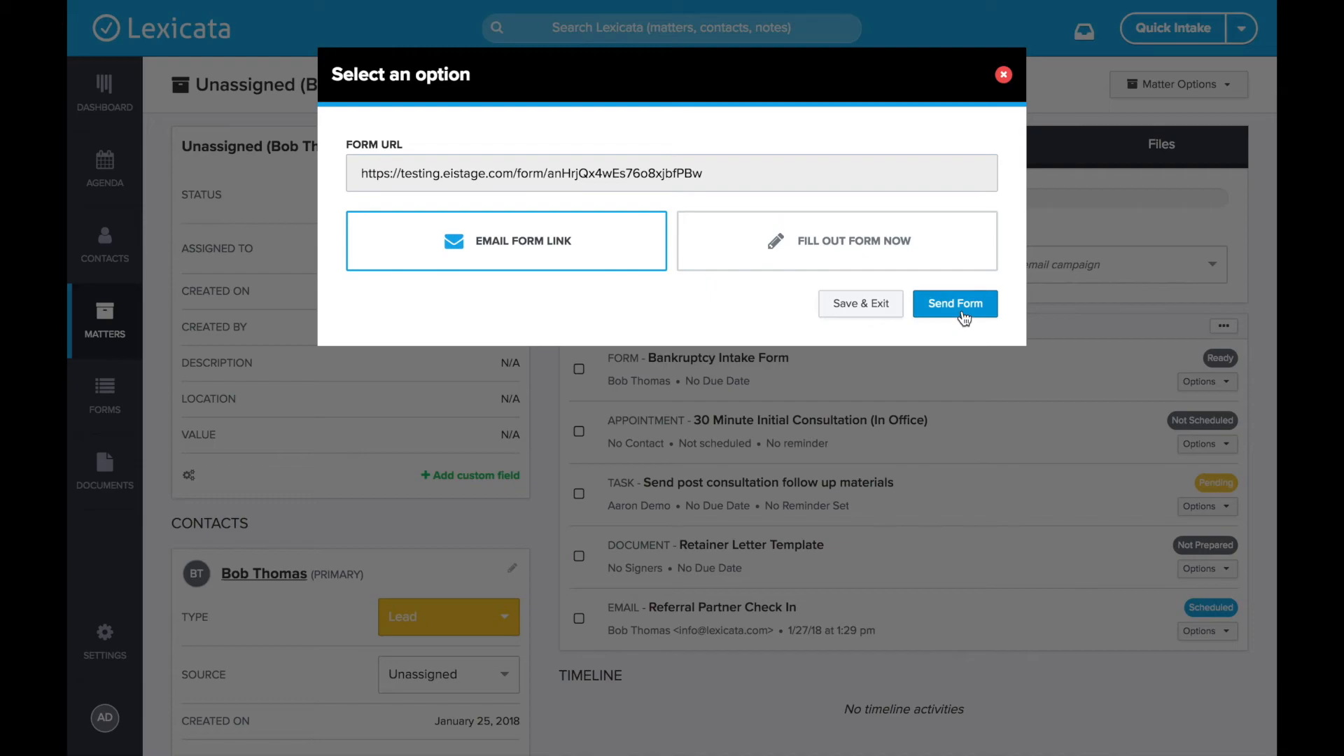
click(859, 305)
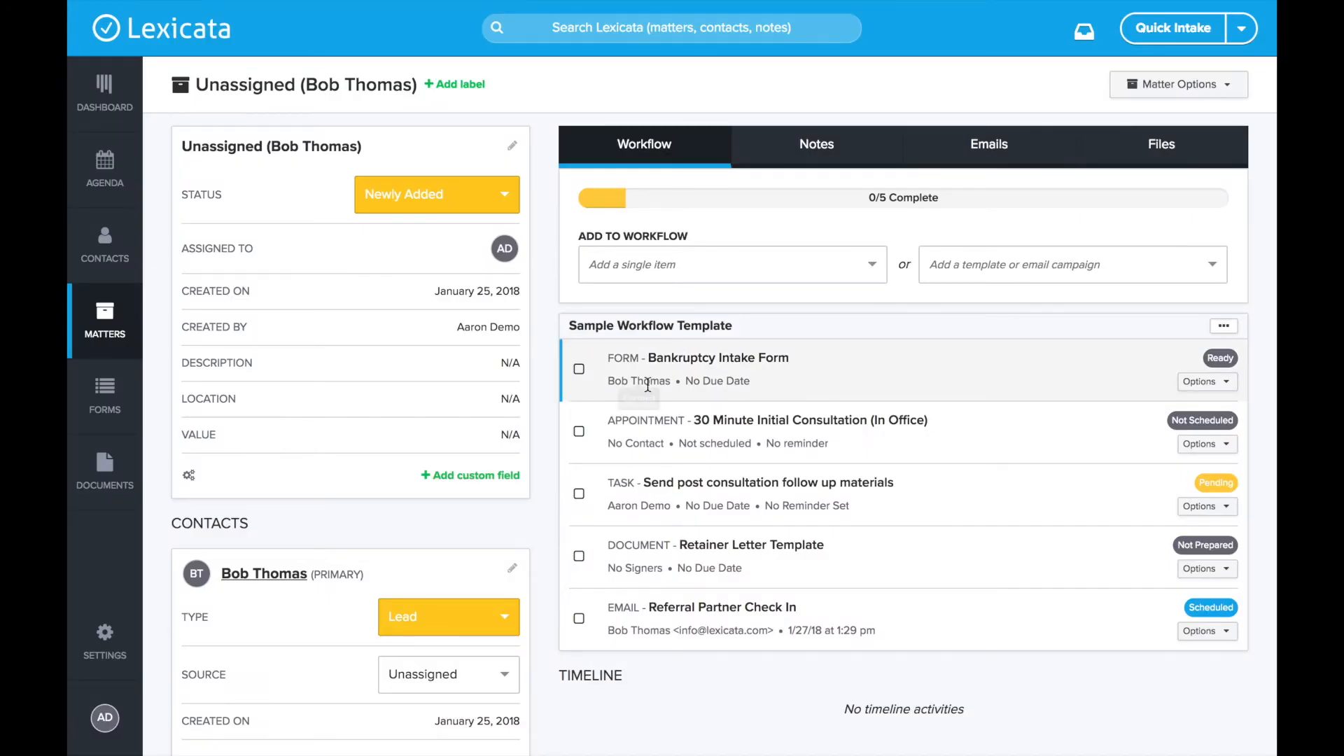
click(580, 371)
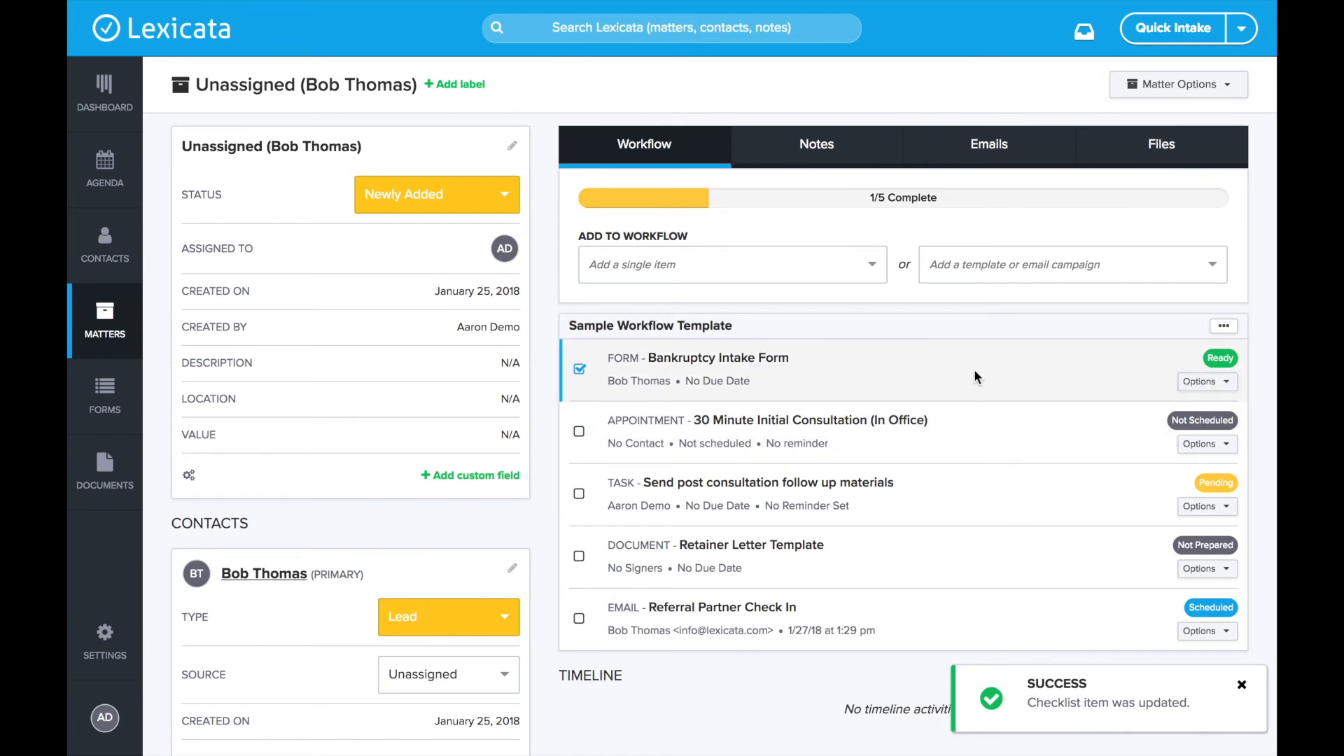
- Tick off the 30 Minute Initial Consultation item, leaving the appointment unscheduled
scroll(979, 378, down, 3)
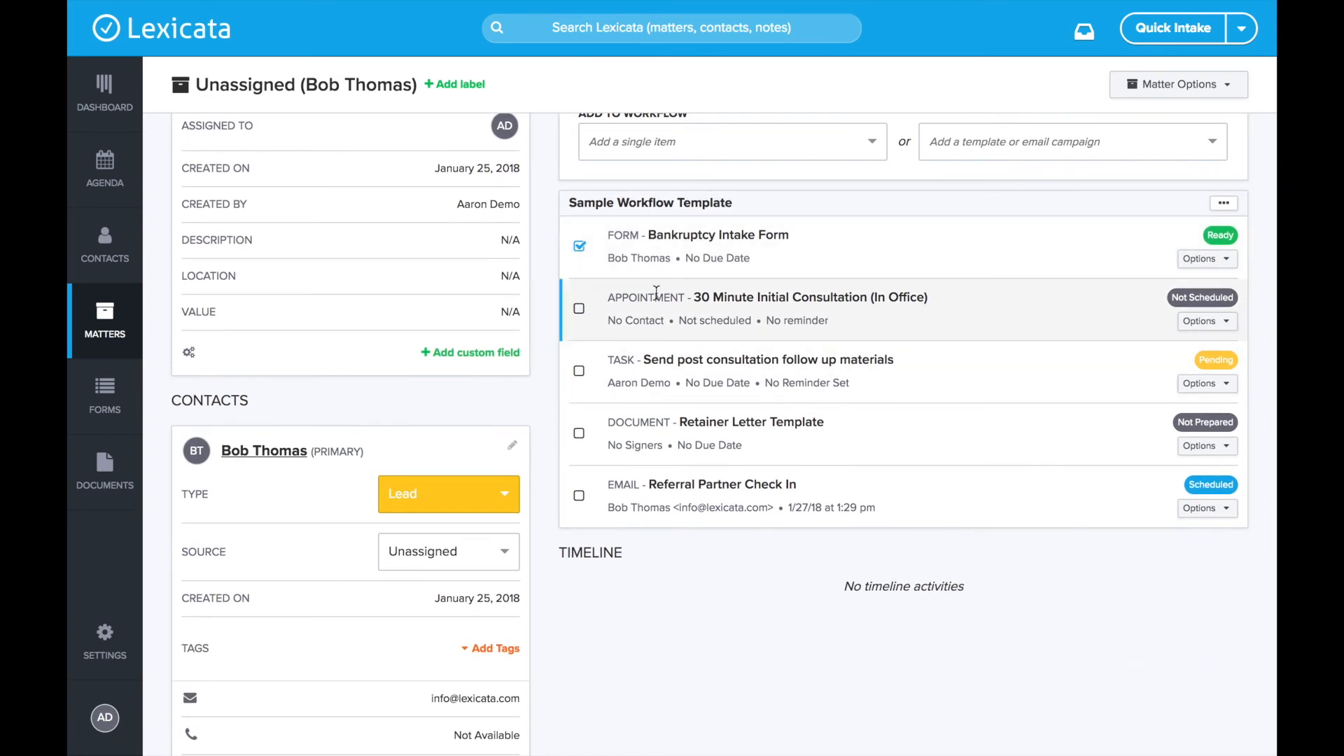
click(1221, 322)
click(1022, 367)
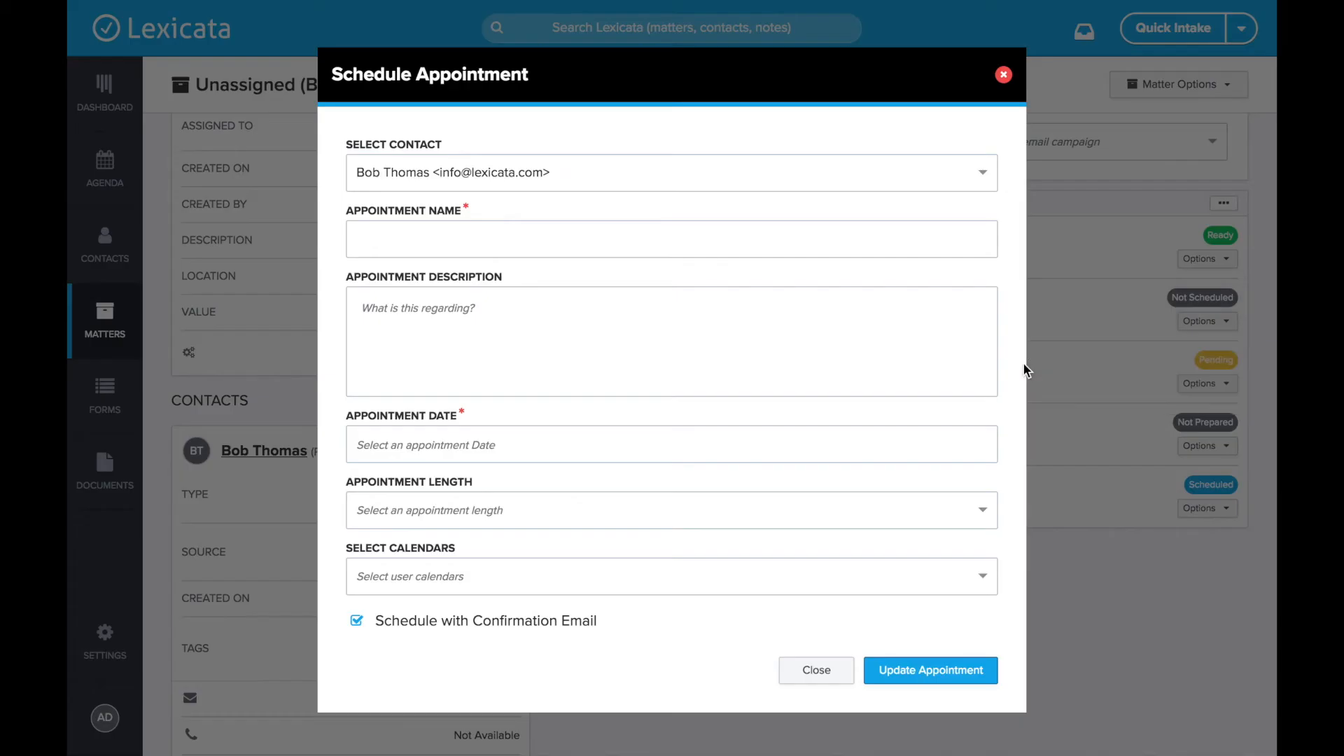
drag(348, 238, 696, 228)
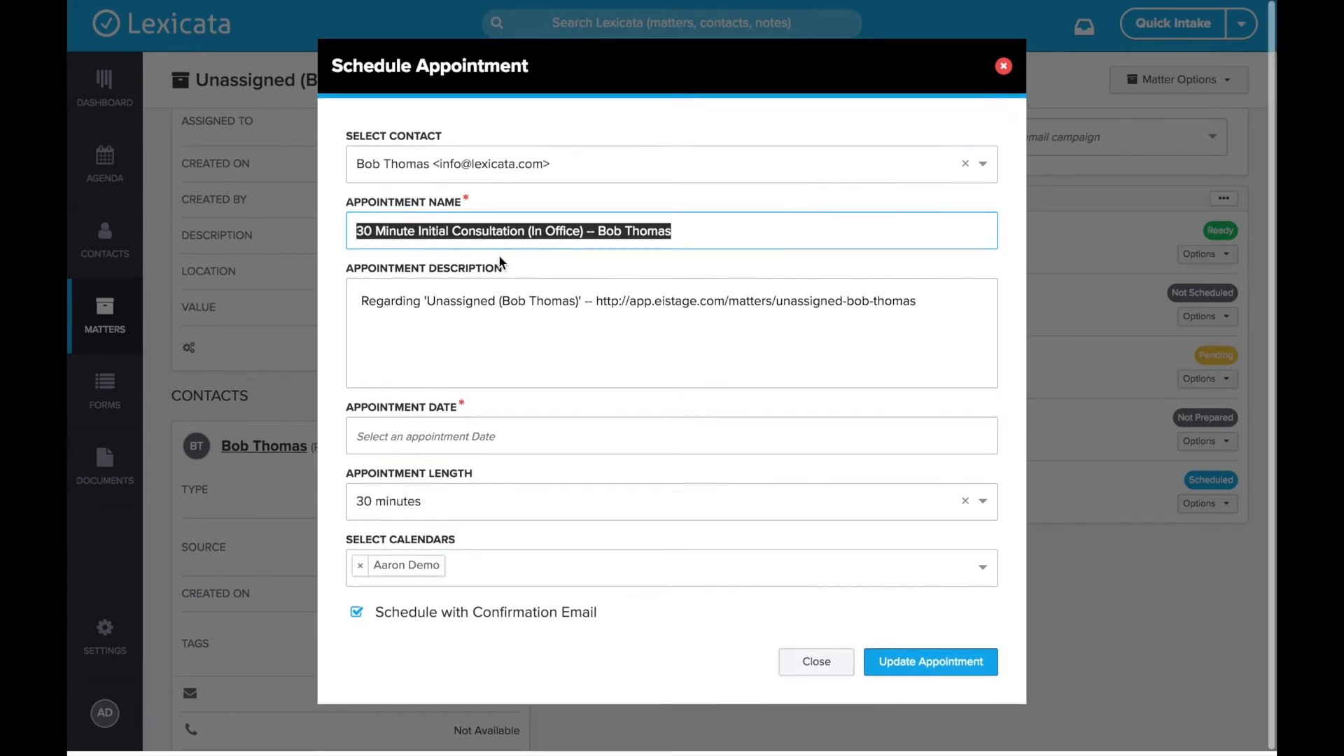
click(1003, 70)
click(578, 315)
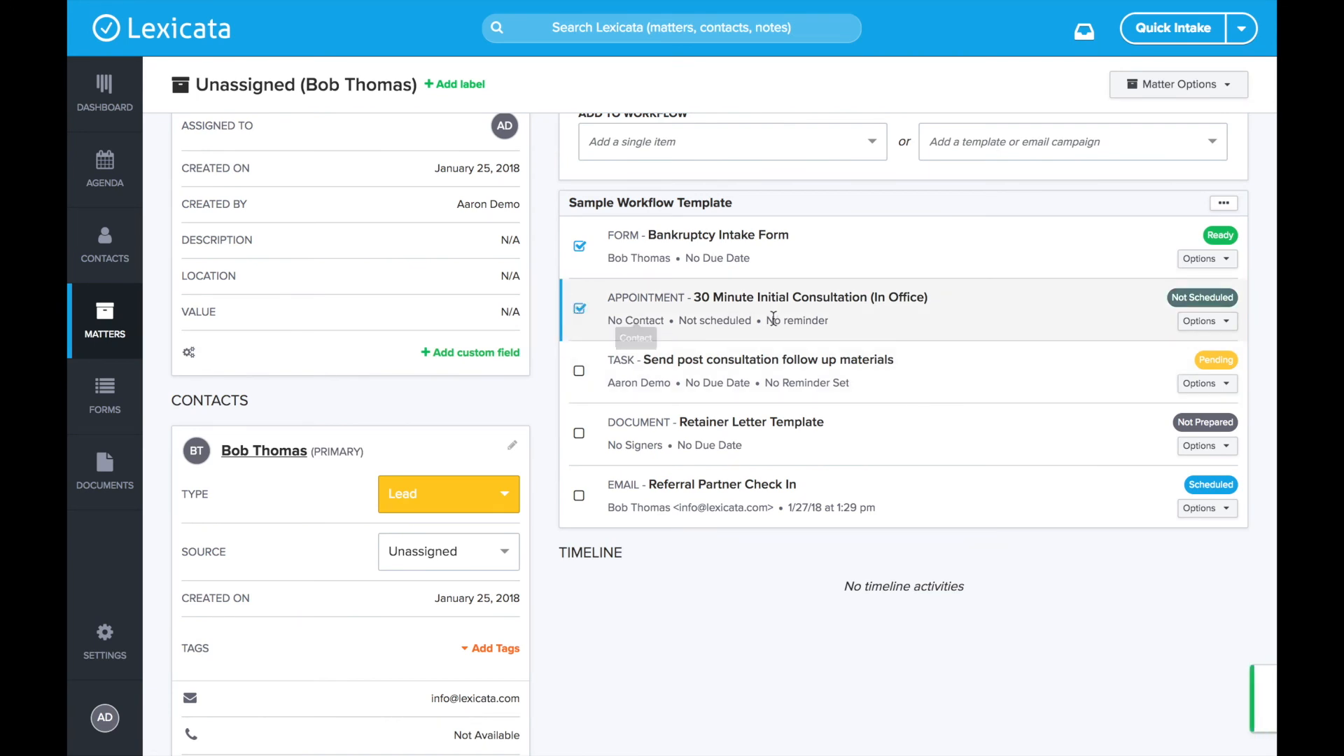
- Mark the Send post consultation follow up materials task complete
scroll(763, 322, down, 2)
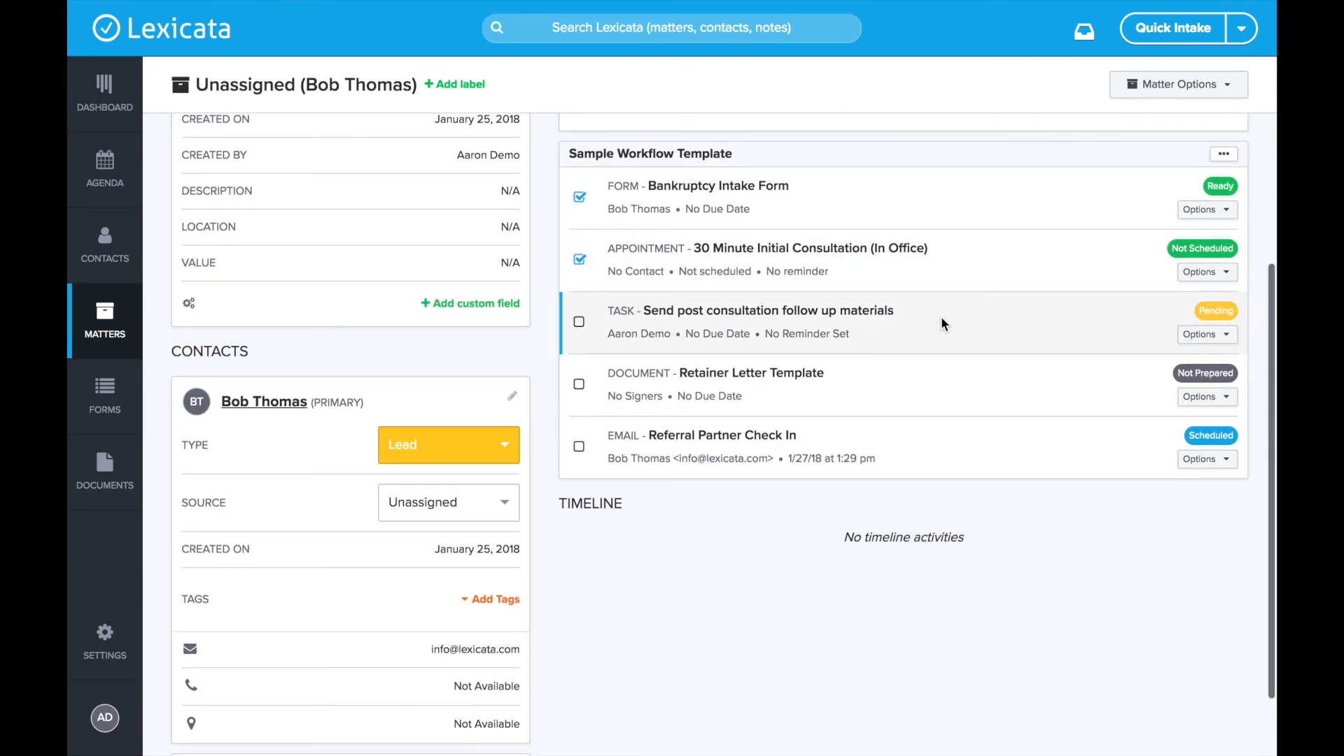
click(1228, 337)
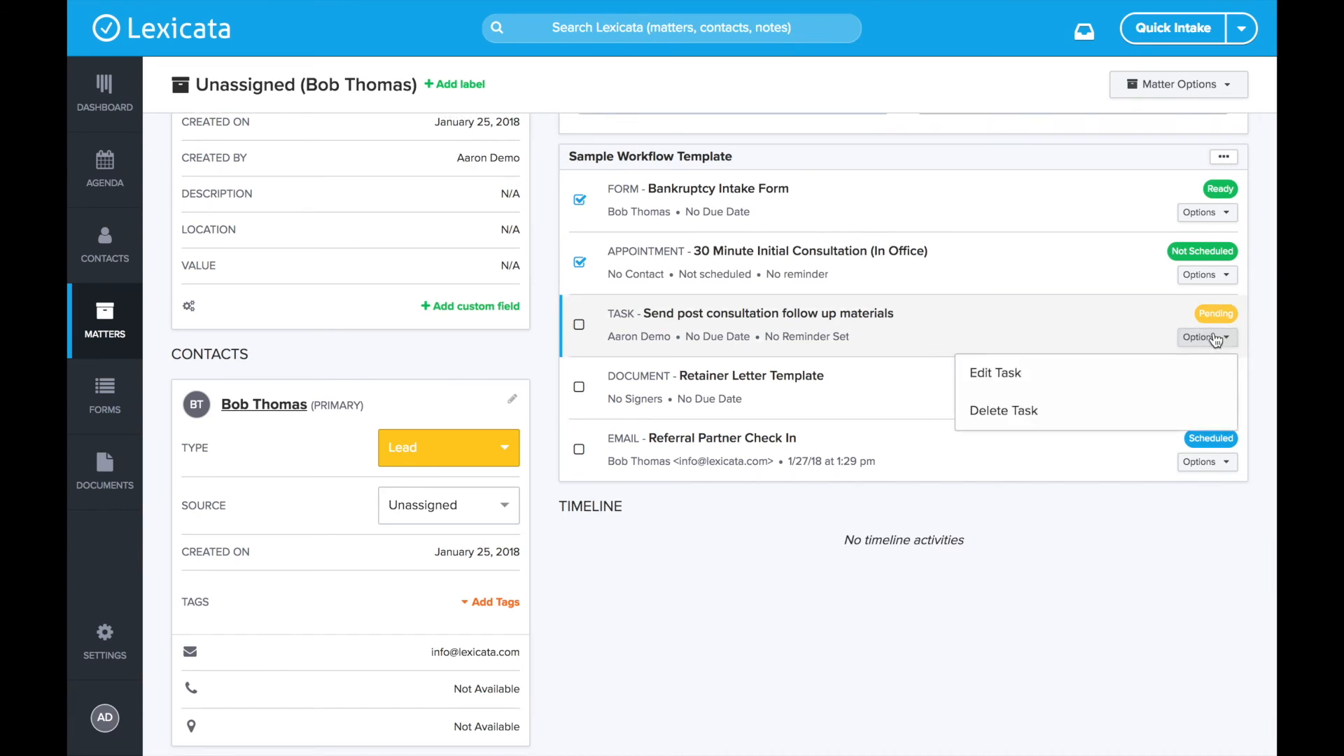
click(1048, 315)
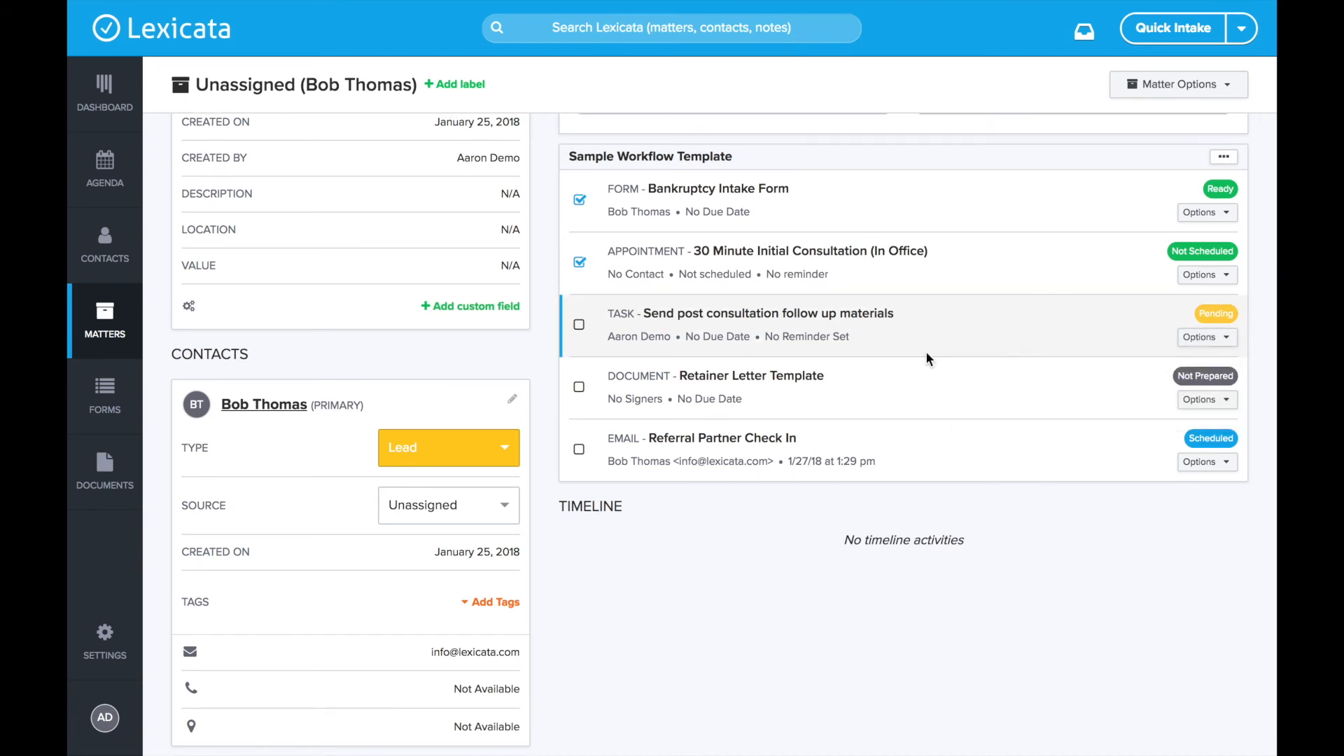
click(580, 326)
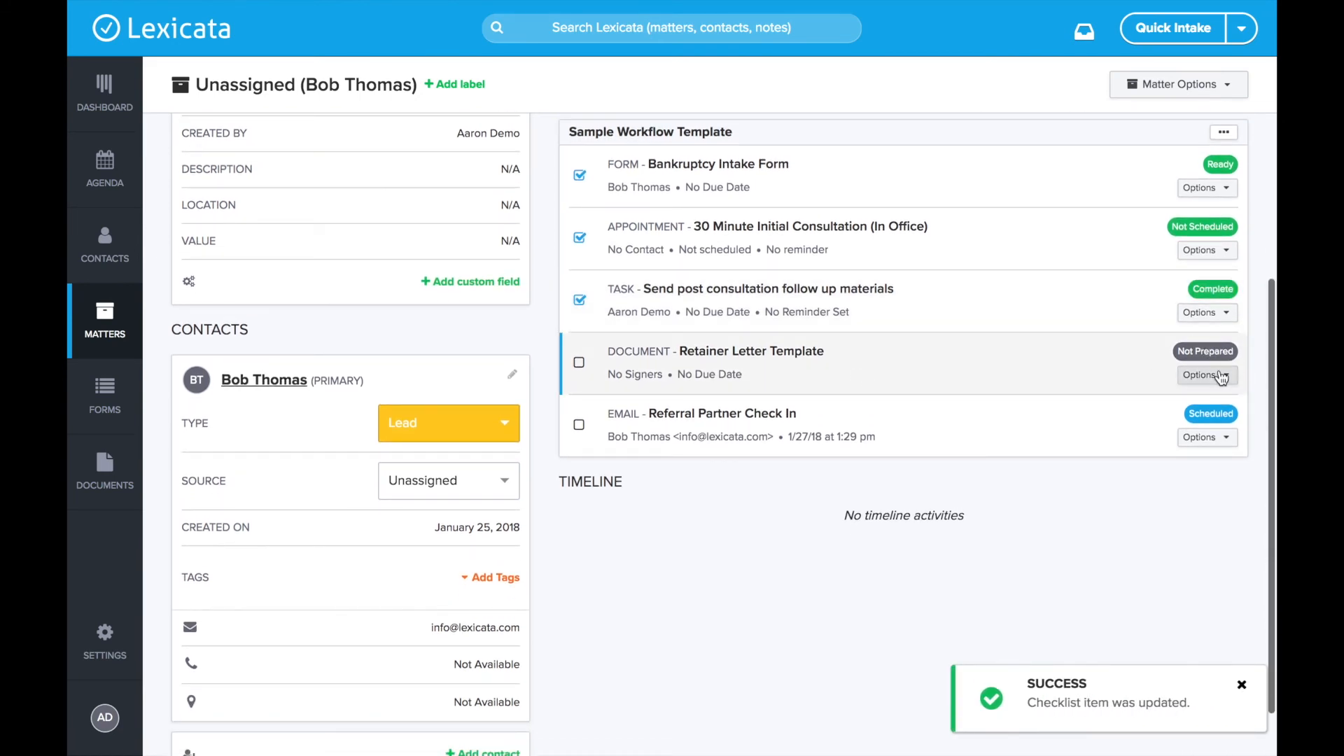
- Open the retainer letter's document preparation form and close it without drafting
click(1216, 375)
click(1097, 411)
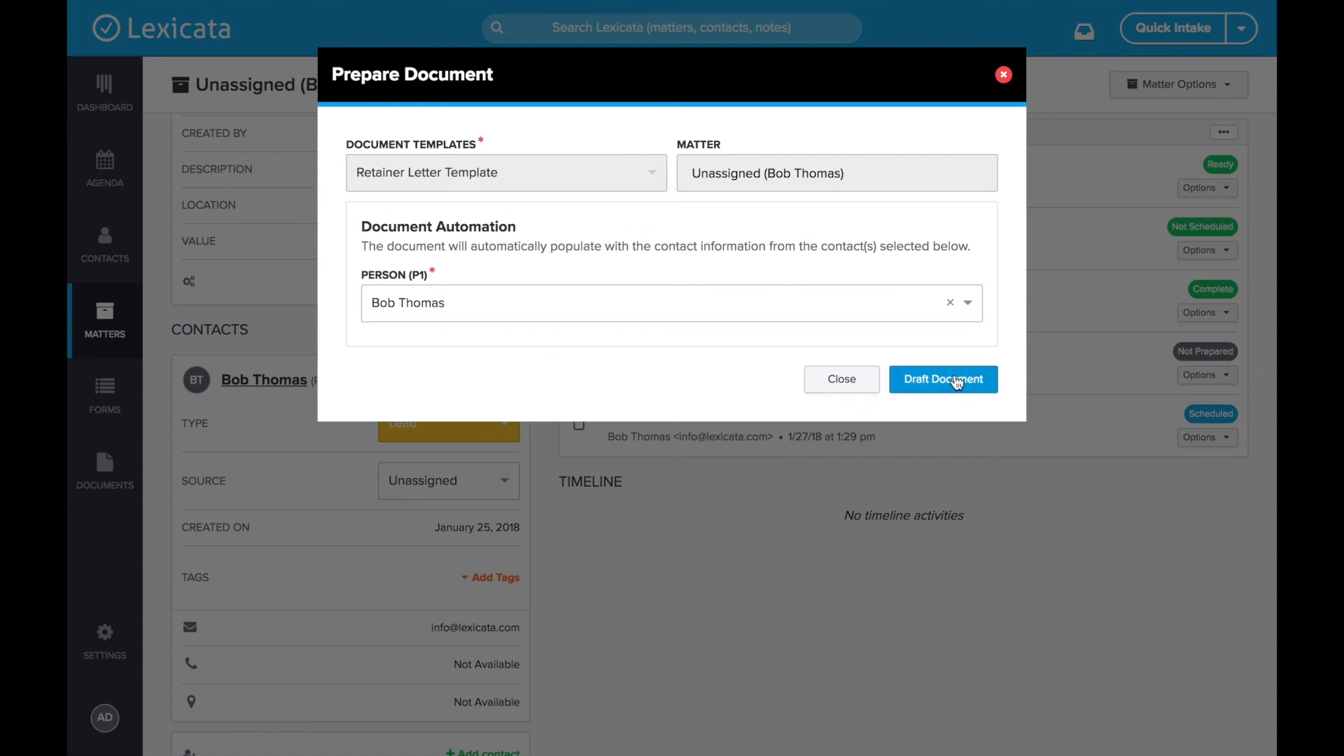
click(1005, 76)
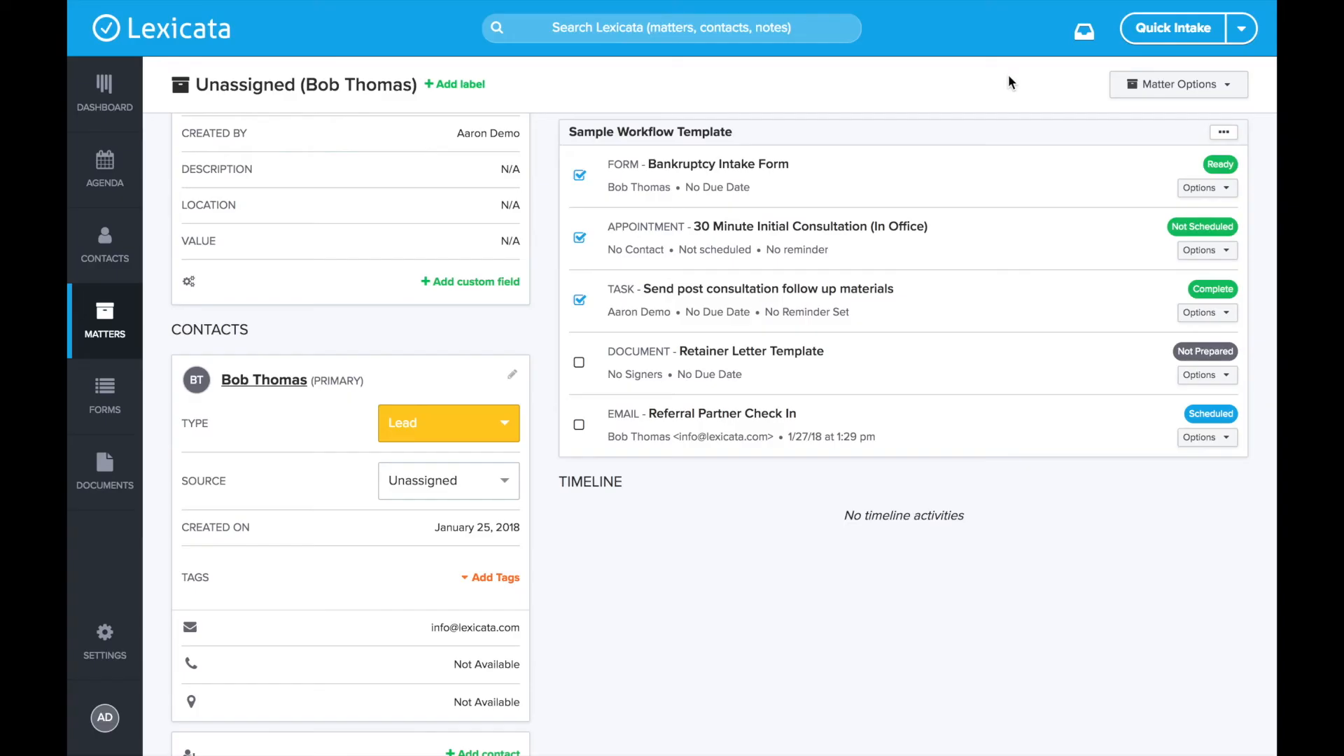
- Check off the Retainer Letter Template item and review the e-mail item's scheduled date
scroll(880, 372, up, 1)
click(576, 410)
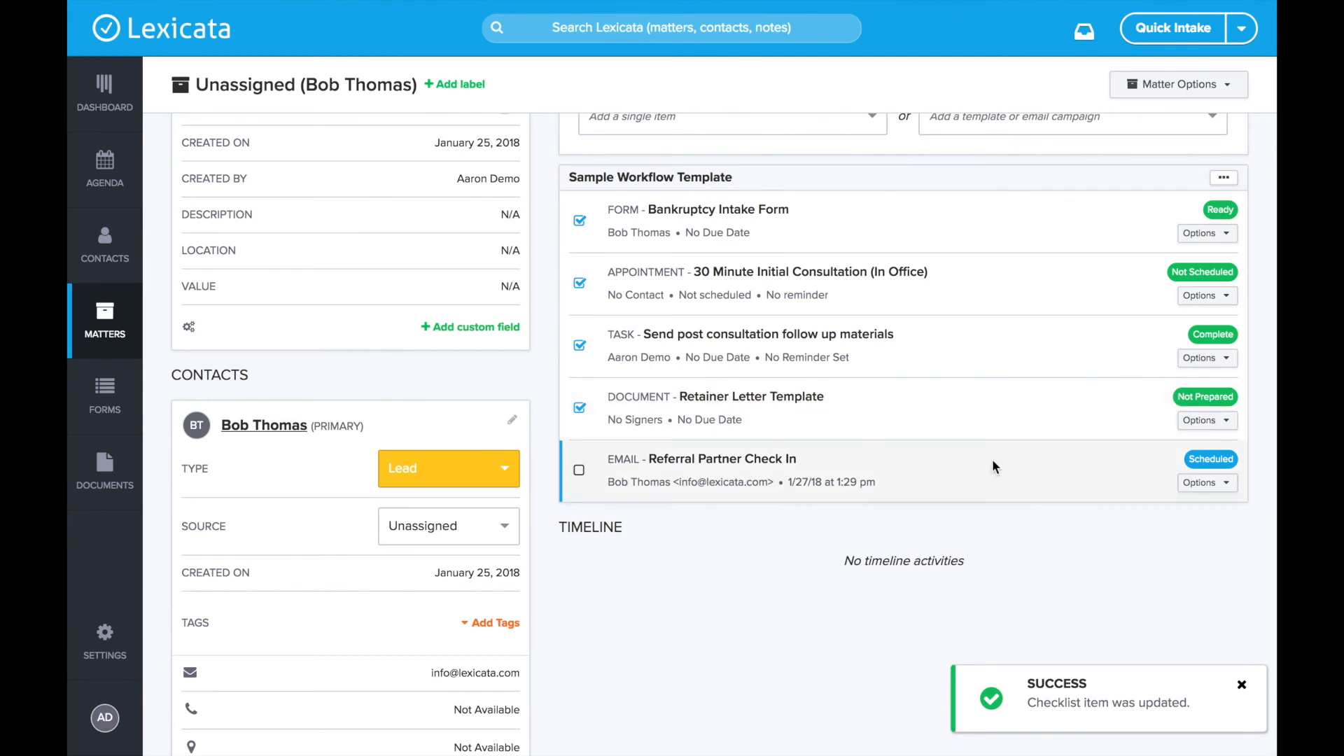
click(1225, 457)
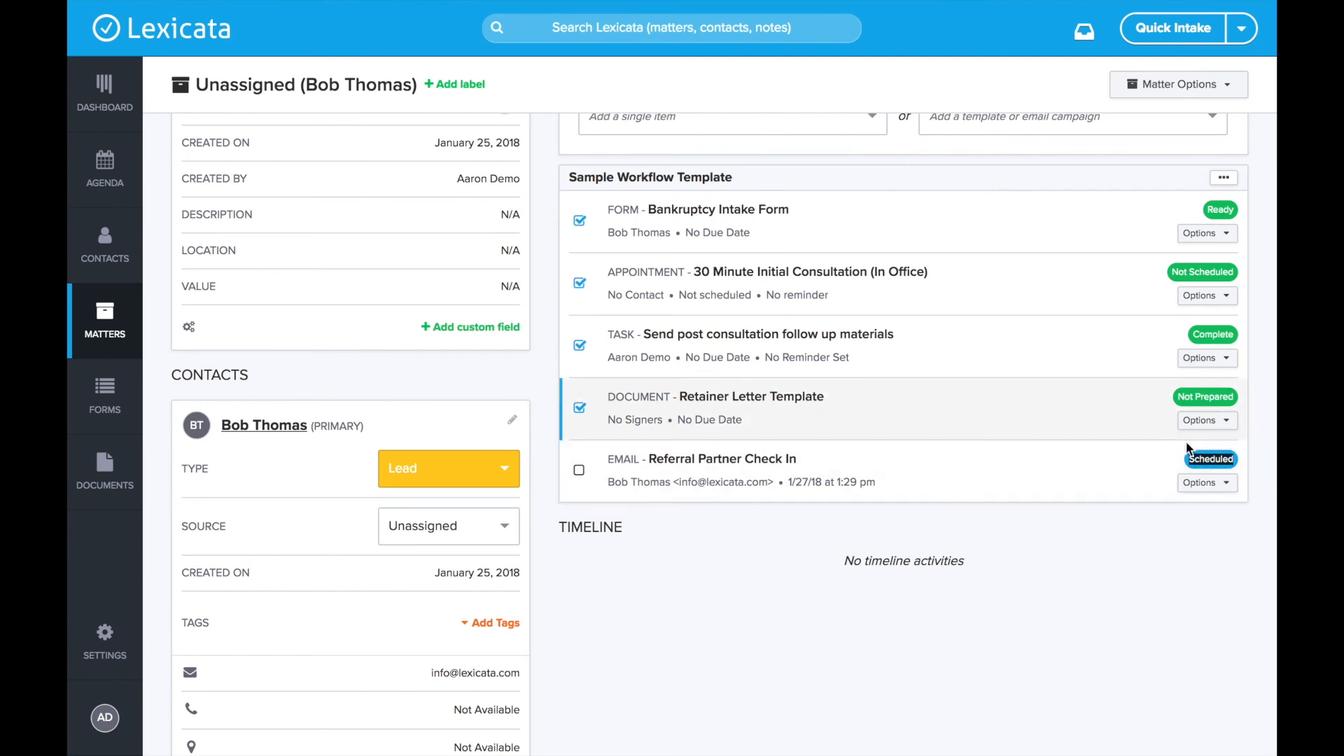
click(1212, 449)
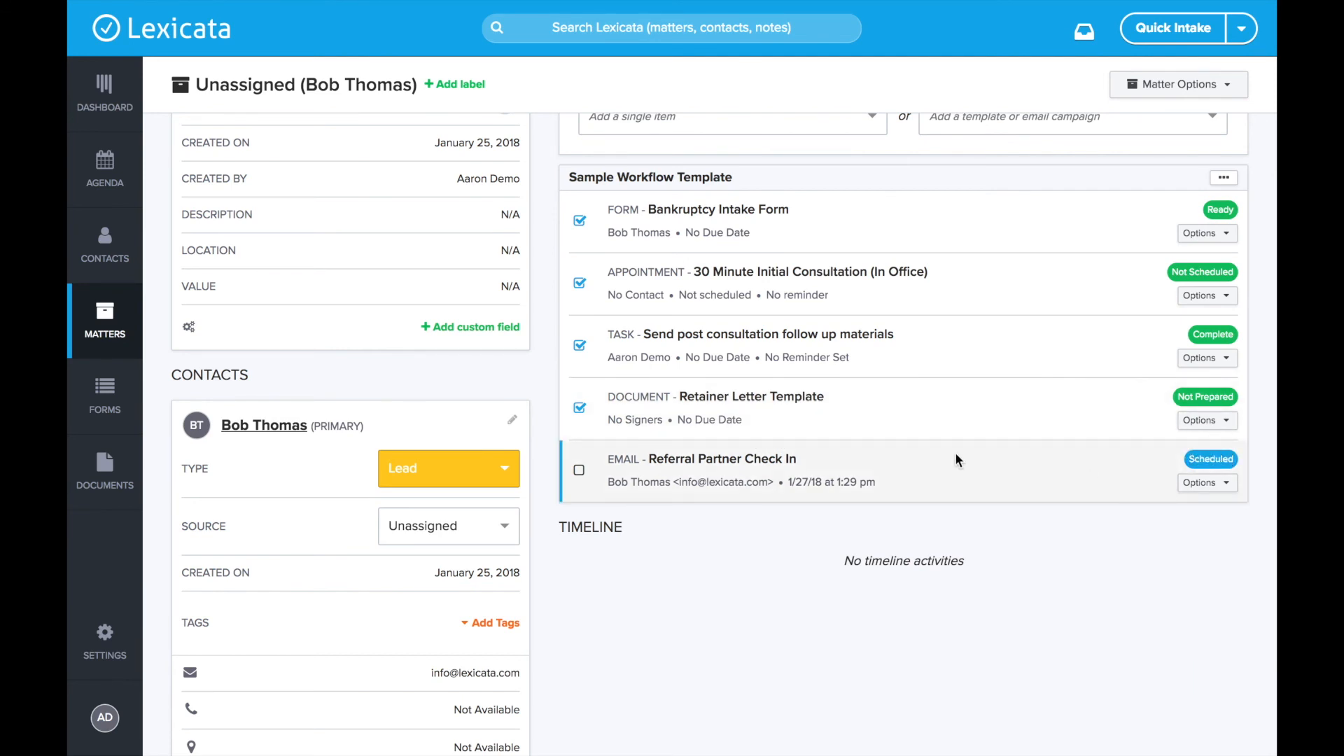
drag(789, 482, 980, 483)
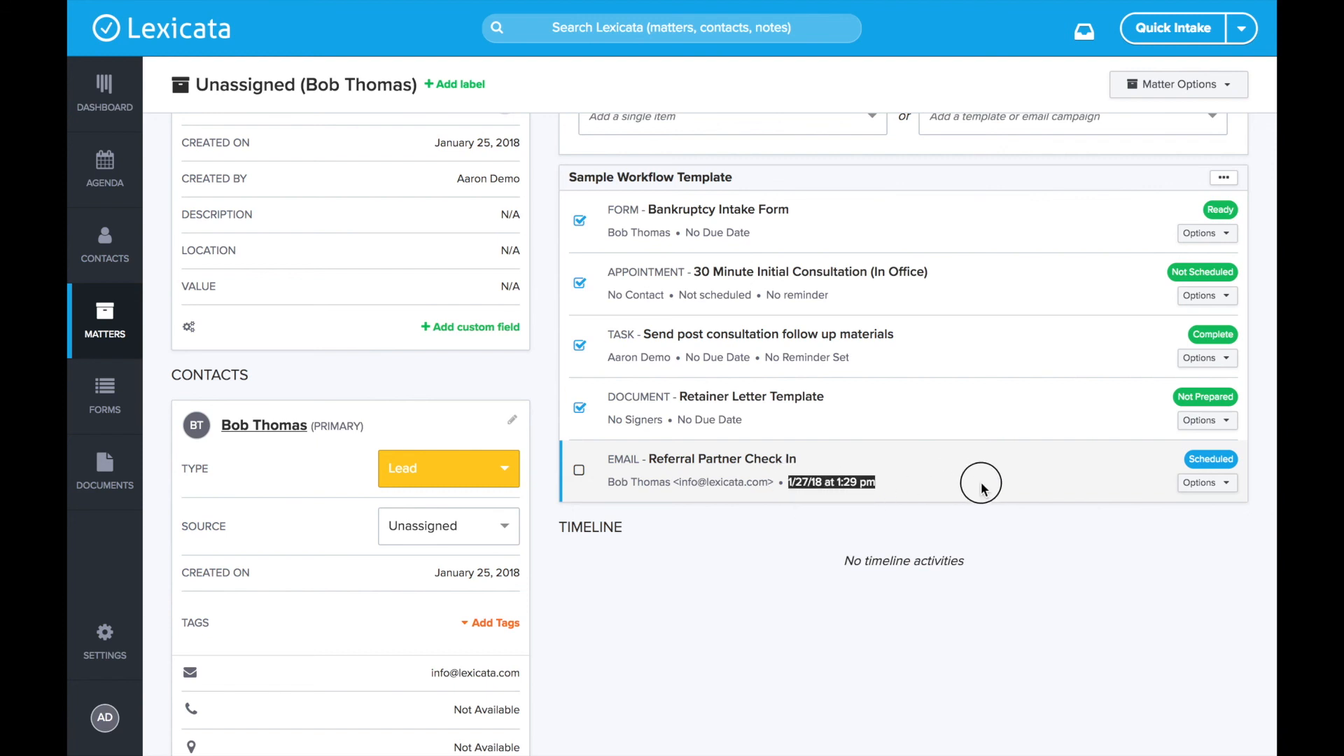
click(981, 488)
- Check off the Referral Partner Check In item, bringing the workflow to 5/5 Complete
scroll(731, 577, up, 3)
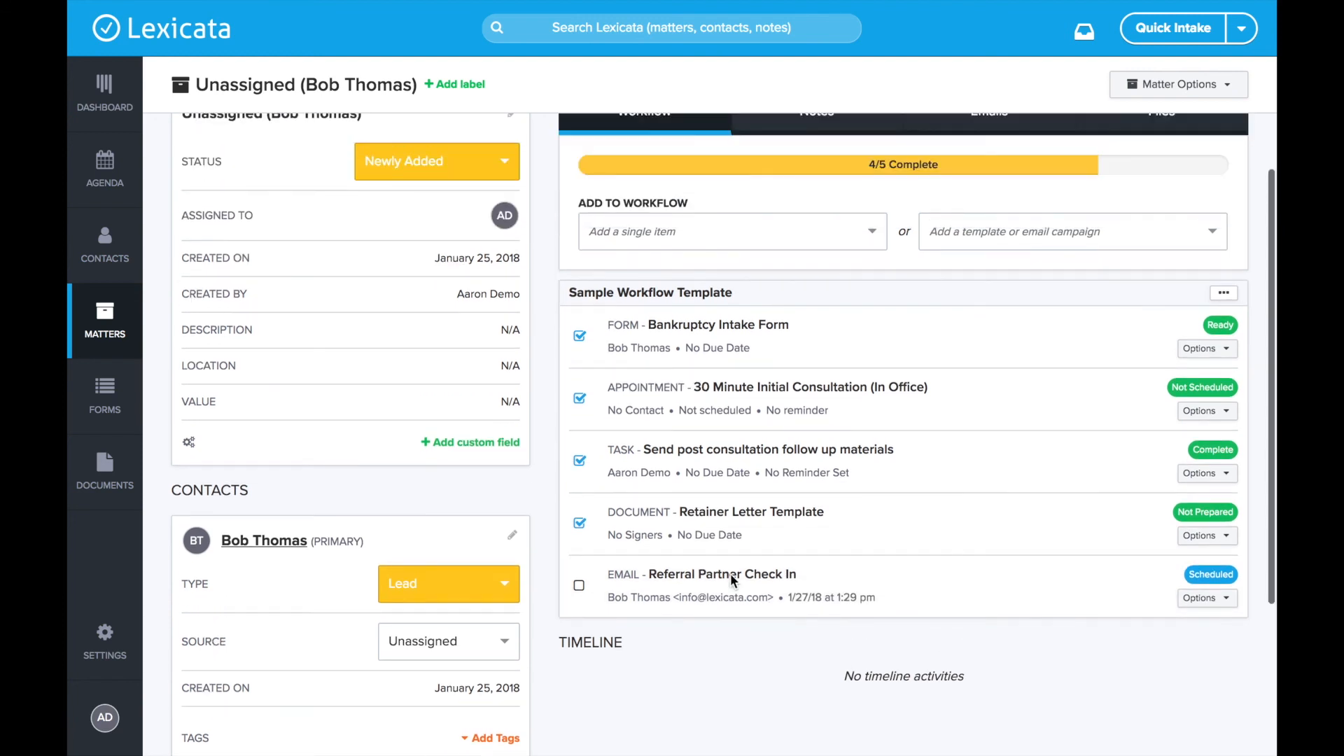
scroll(730, 574, up, 1)
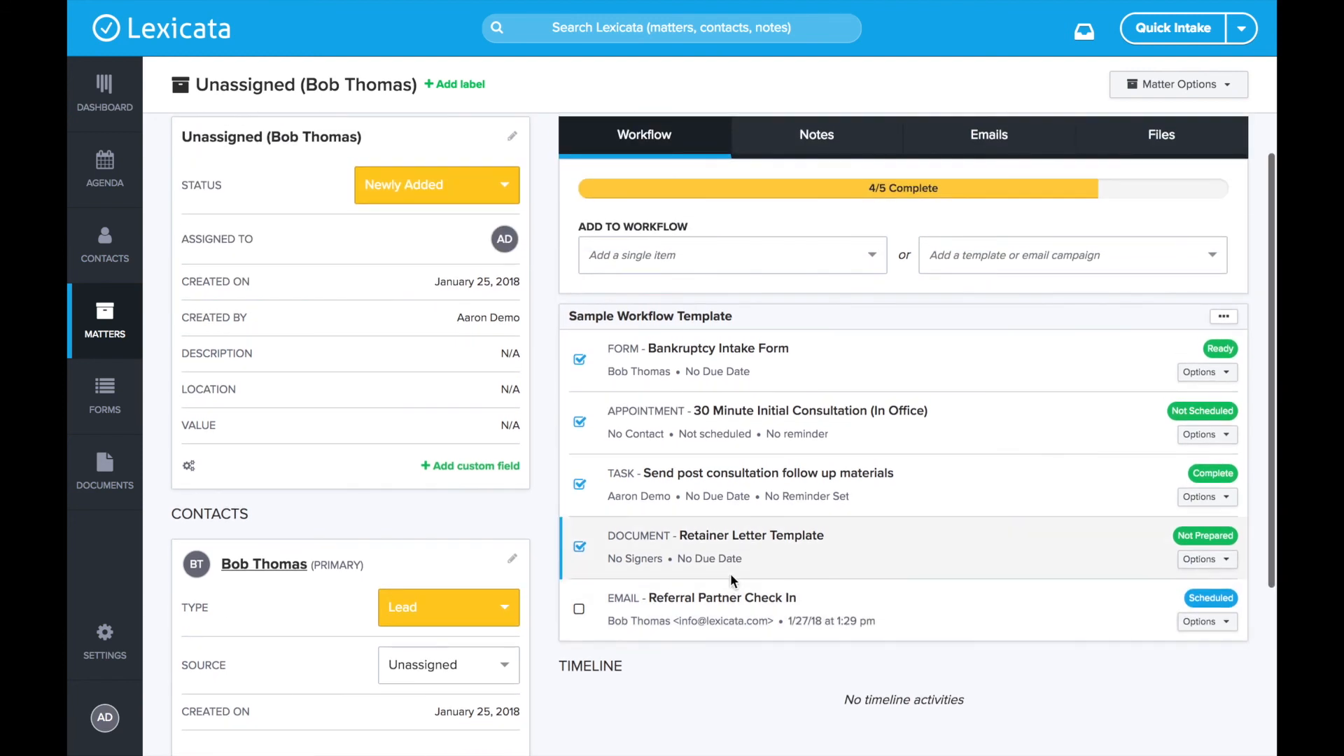
click(578, 618)
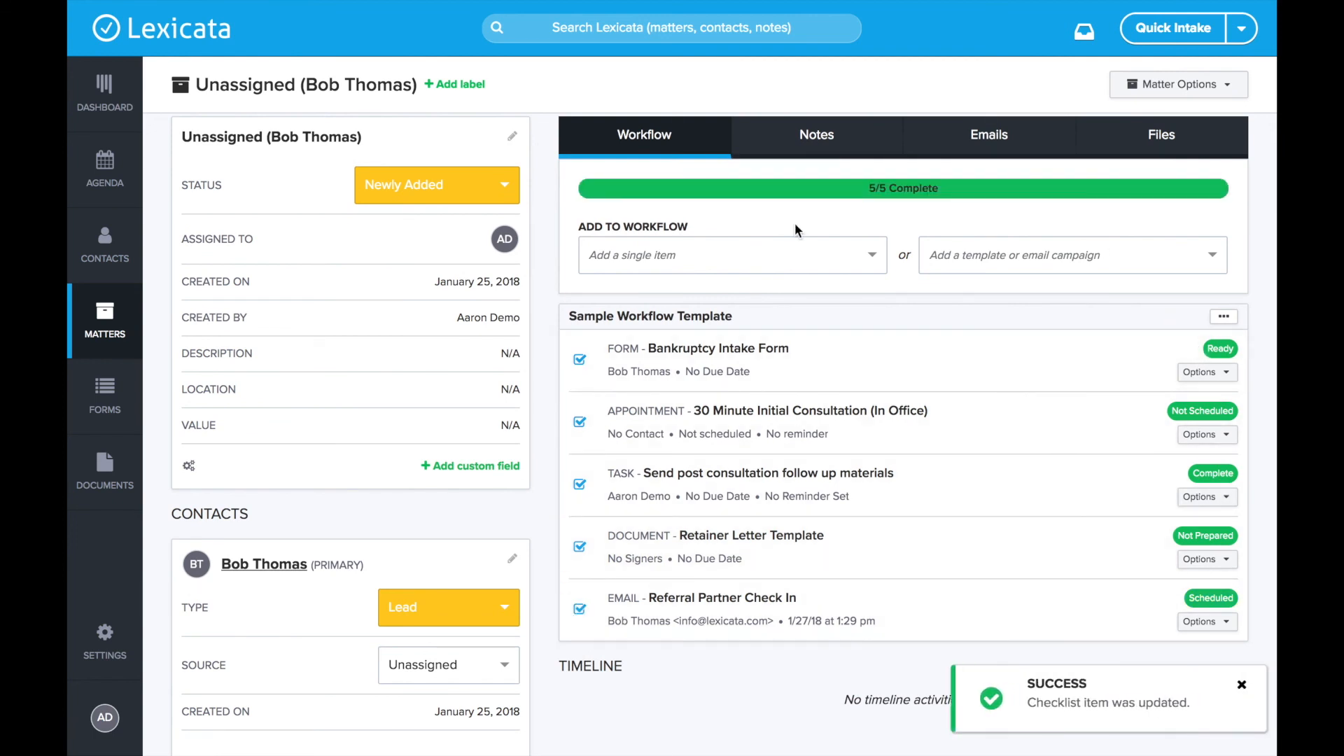
scroll(863, 568, up, 2)
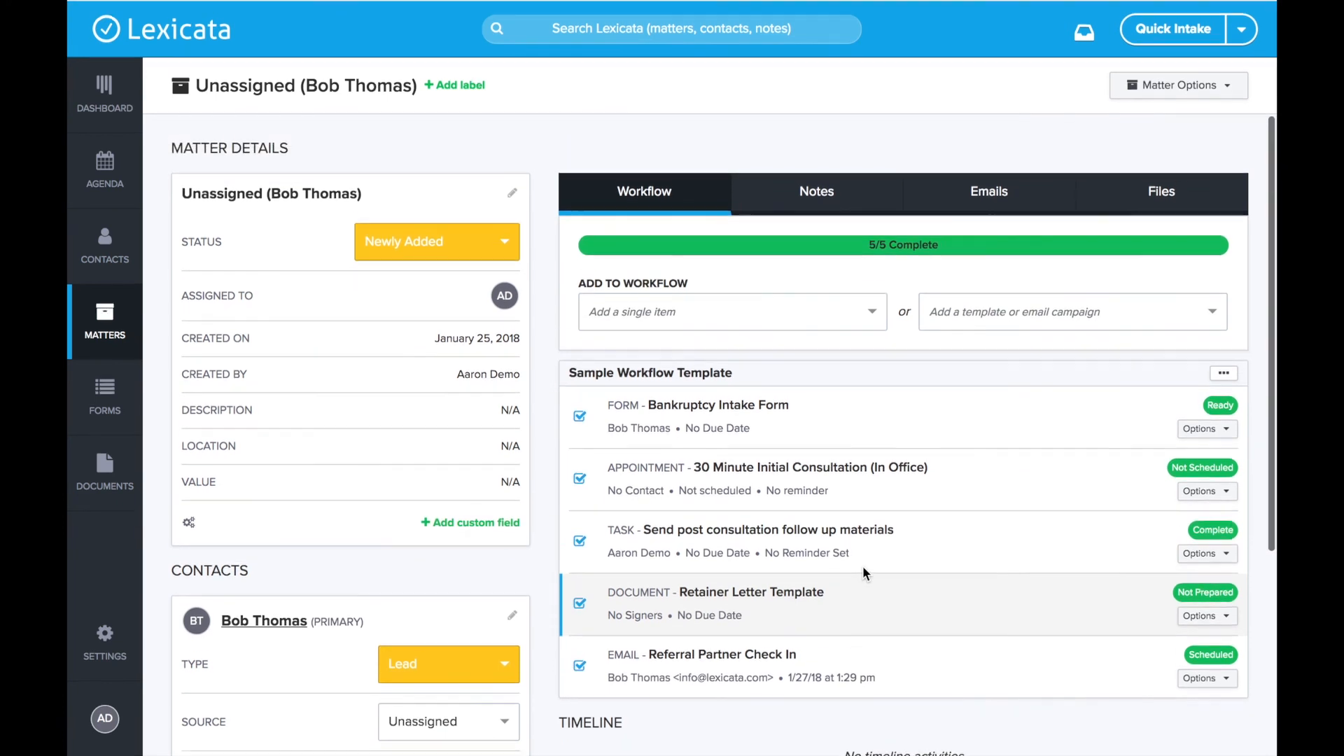